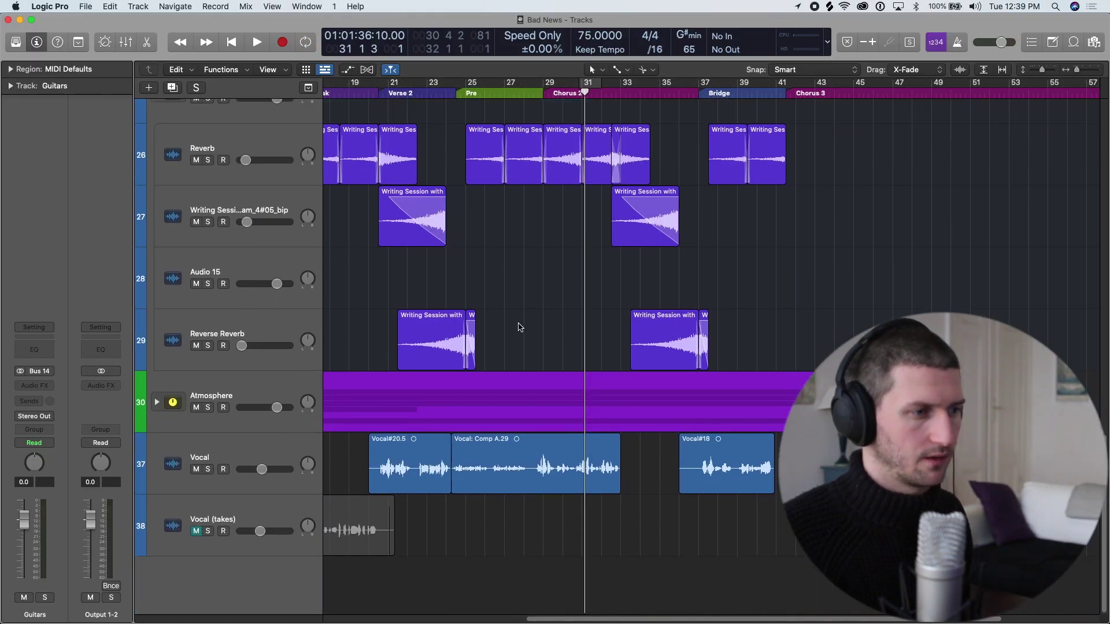
Drag a cycle range across the ruler from bar 25 to bar 32, covering the Pre section
{"action": "left_click_drag", "start_coordinate": [463, 90], "coordinate": [601, 87]}
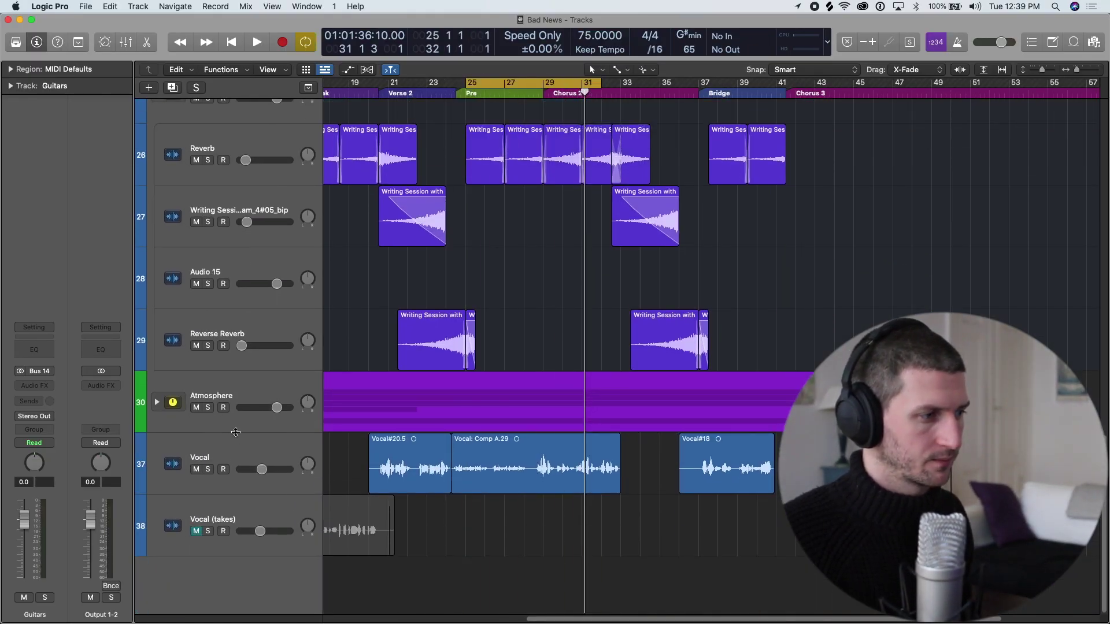
Select Vocal: Comp A.29, solo the Vocal track, fit the cycle to the region, and turn cycling off
{"action": "left_click", "coordinate": [242, 451]}
{"action": "left_click", "coordinate": [208, 469]}
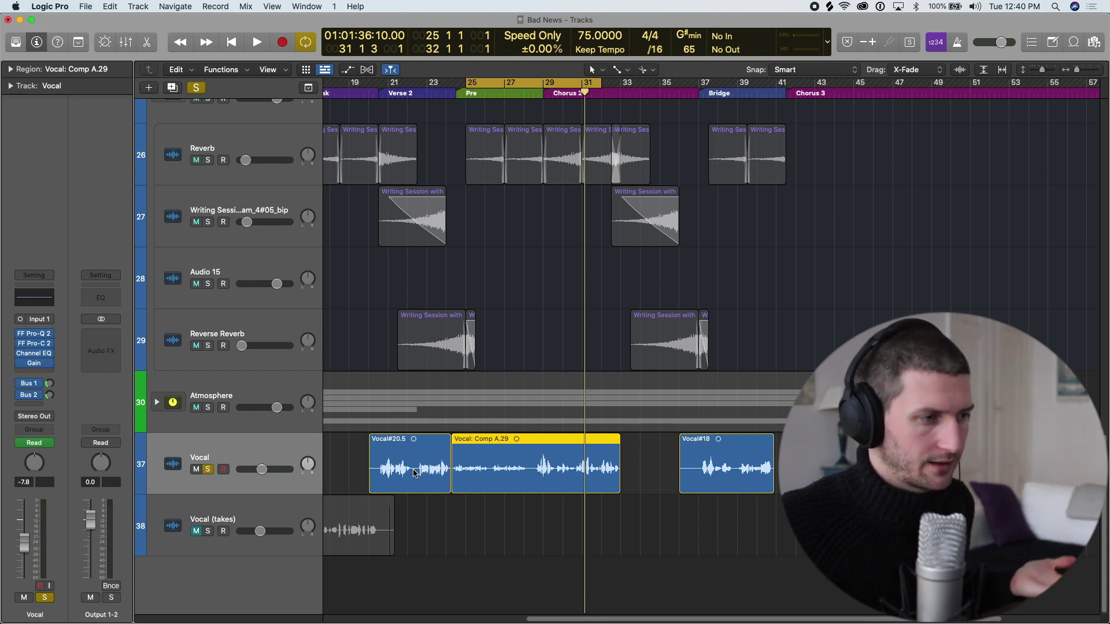
{"action": "key", "text": "u"}
{"action": "left_click", "coordinate": [606, 82]}
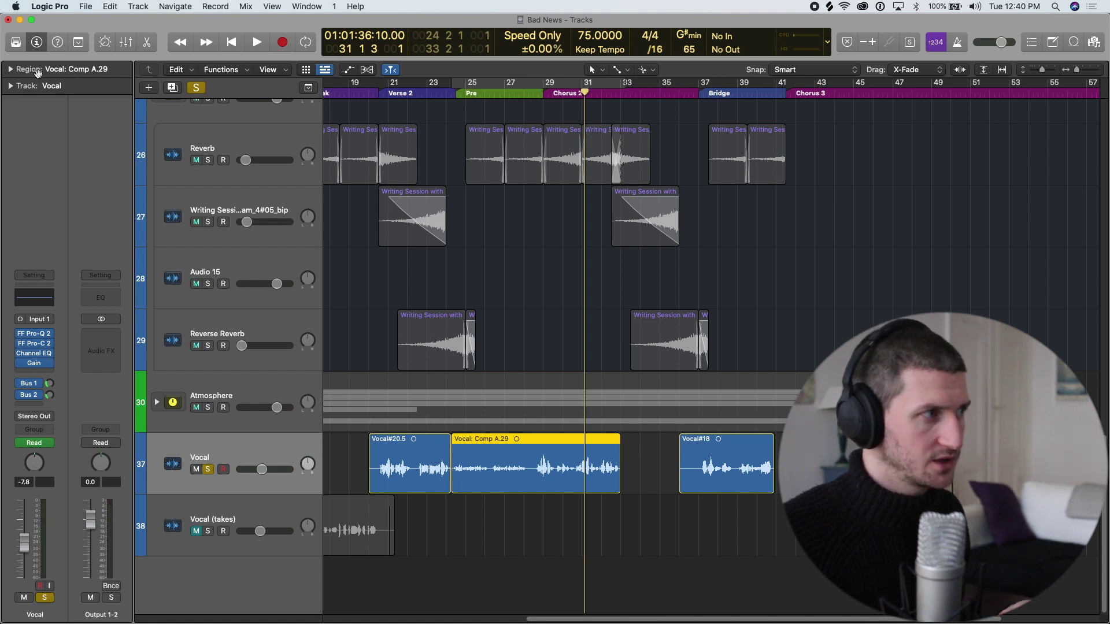
Expand the Region inspector and confirm the Fade Tool is the Command-click tool
{"action": "left_click", "coordinate": [8, 69]}
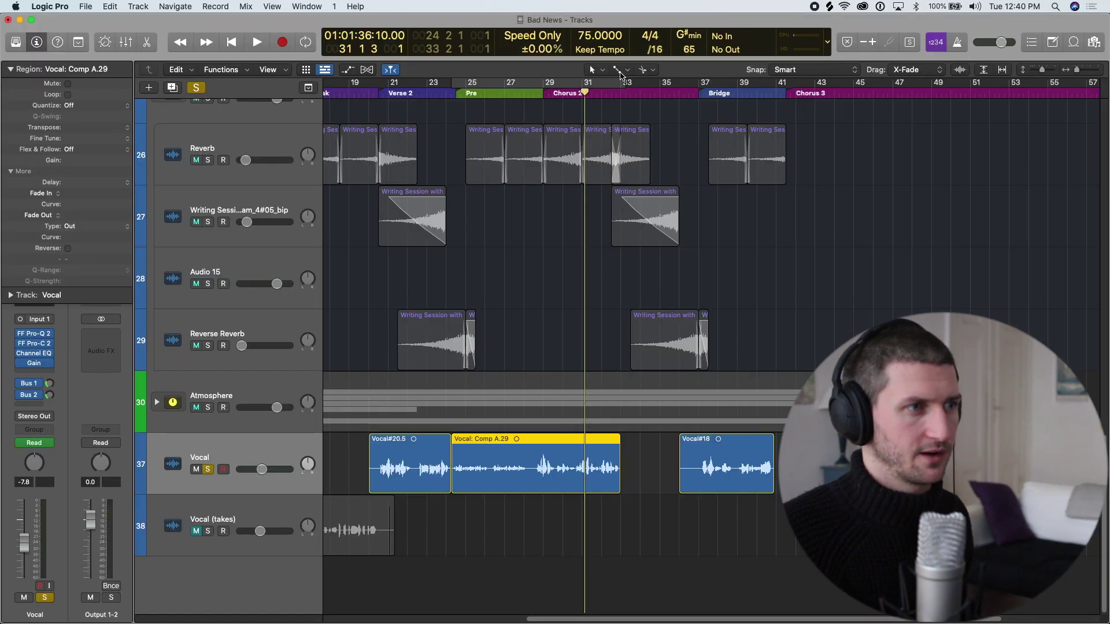
{"action": "left_click", "coordinate": [971, 69]}
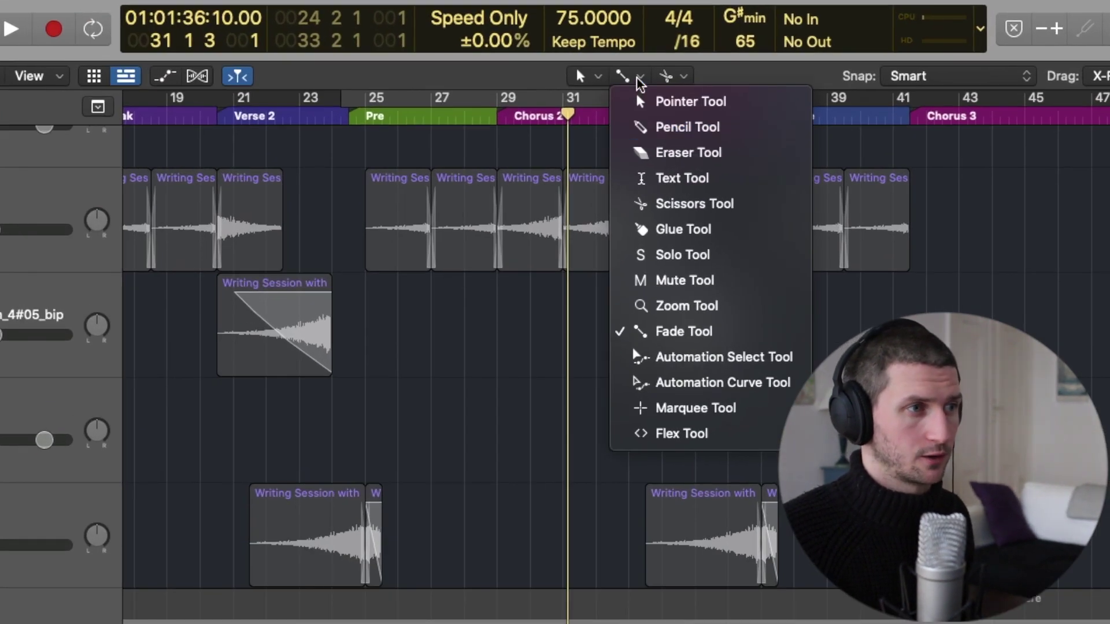
{"action": "left_click", "coordinate": [543, 80]}
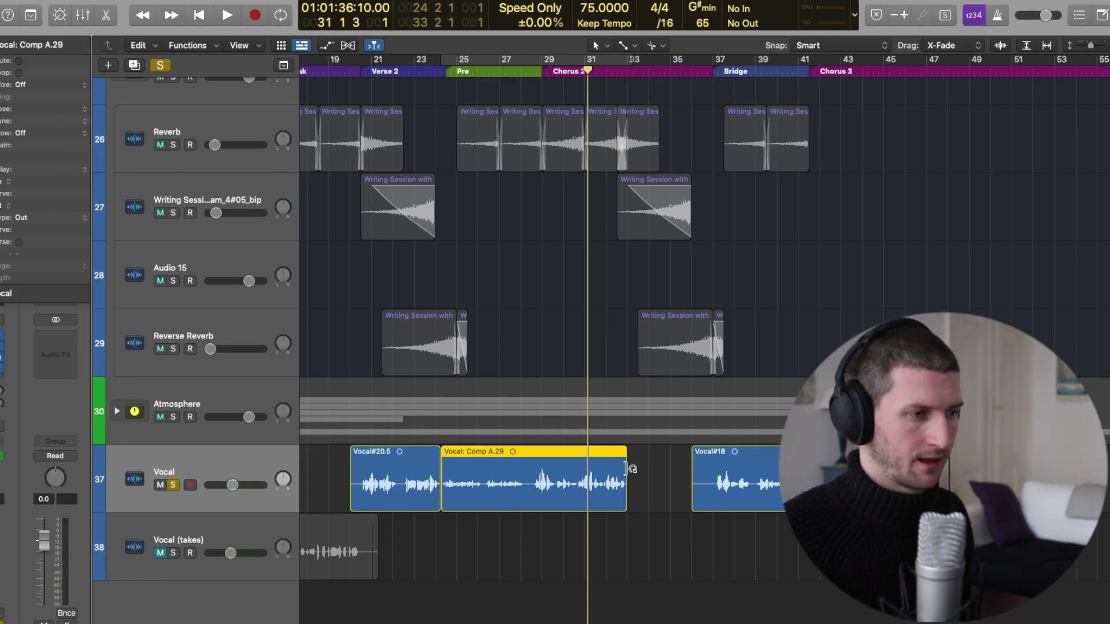
Draw a 300-length fade-out at the end of Vocal: Comp A.29 and bend it to curve 1
{"action": "key", "text": "super+Right"}
{"action": "key", "text": "super+Right"}
{"action": "key", "text": "super+Right"}
{"action": "key", "text": "super+Right"}
{"action": "key", "text": "super+Right"}
{"action": "key", "text": "super+Right"}
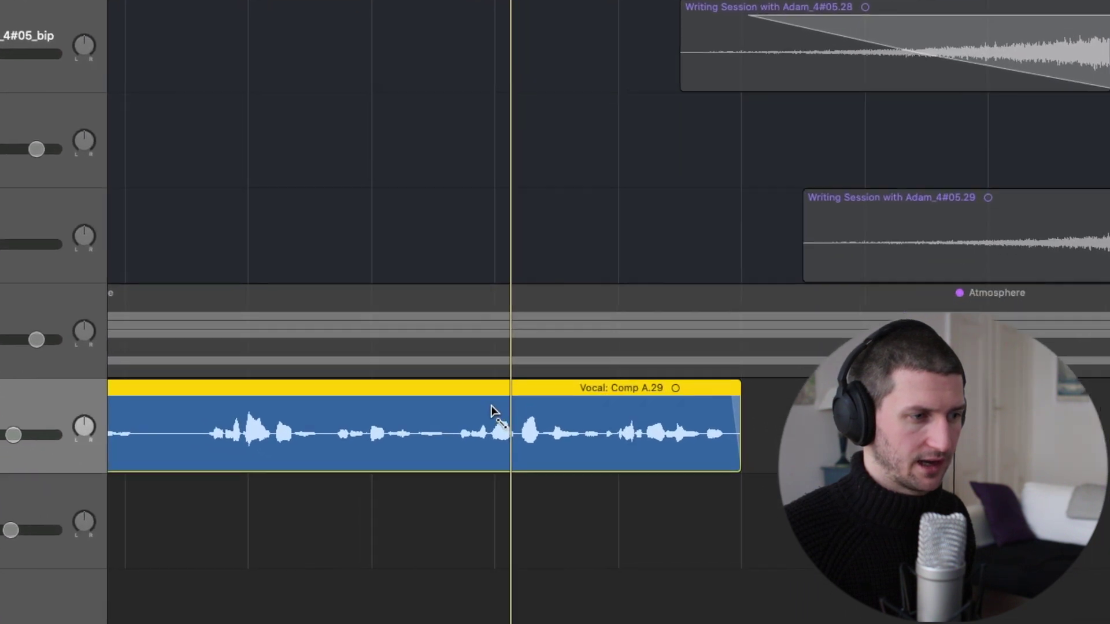
{"action": "left_click", "coordinate": [587, 468]}
{"action": "left_click_drag", "start_coordinate": [502, 411], "coordinate": [720, 441]}
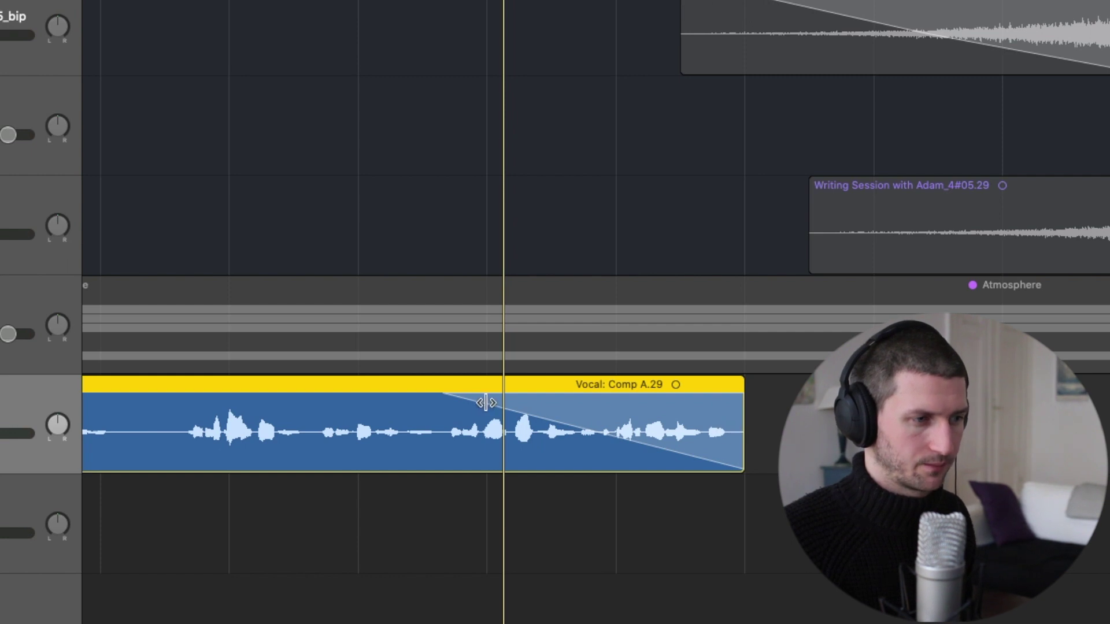
{"action": "left_click_drag", "start_coordinate": [473, 399], "coordinate": [705, 402]}
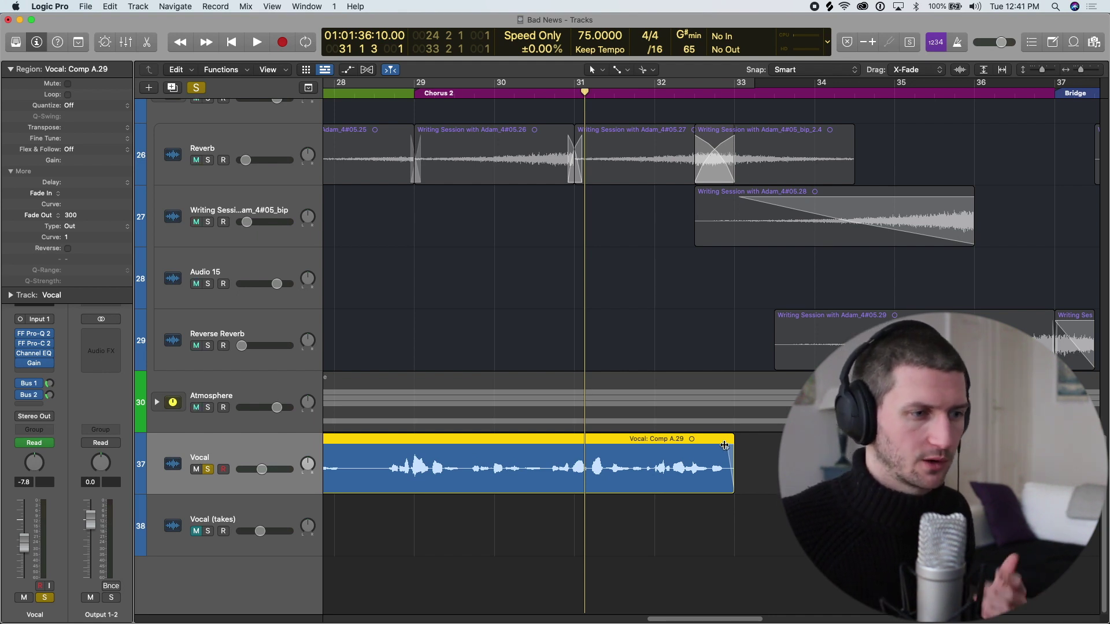
Clear the curved fade-out from Vocal: Comp A.29 and reselect the region
{"action": "scroll", "coordinate": [690, 448], "scroll_direction": "left", "scroll_amount": 3}
{"action": "scroll", "coordinate": [425, 451], "scroll_direction": "left", "scroll_amount": 6}
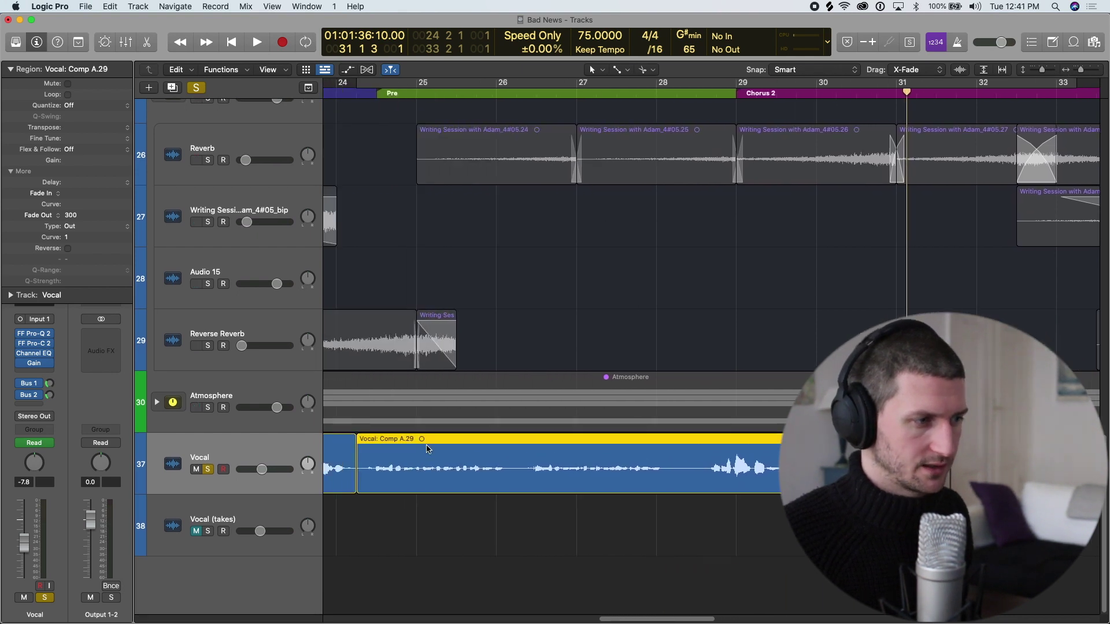
{"action": "scroll", "coordinate": [520, 298], "scroll_direction": "right", "scroll_amount": 12}
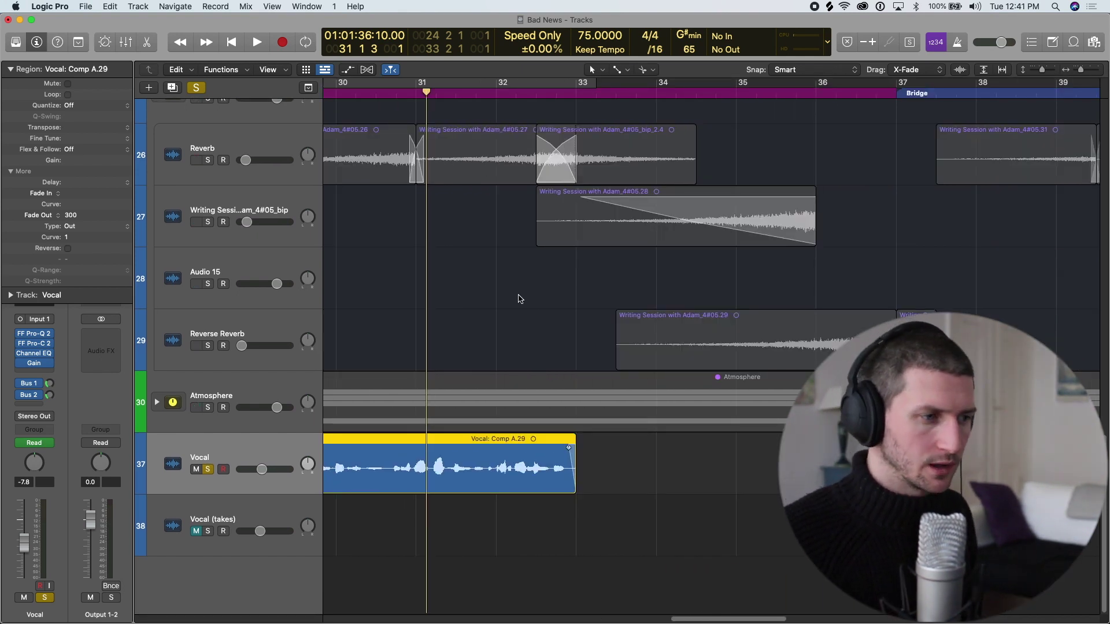
{"action": "scroll", "coordinate": [520, 306], "scroll_direction": "left", "scroll_amount": 4}
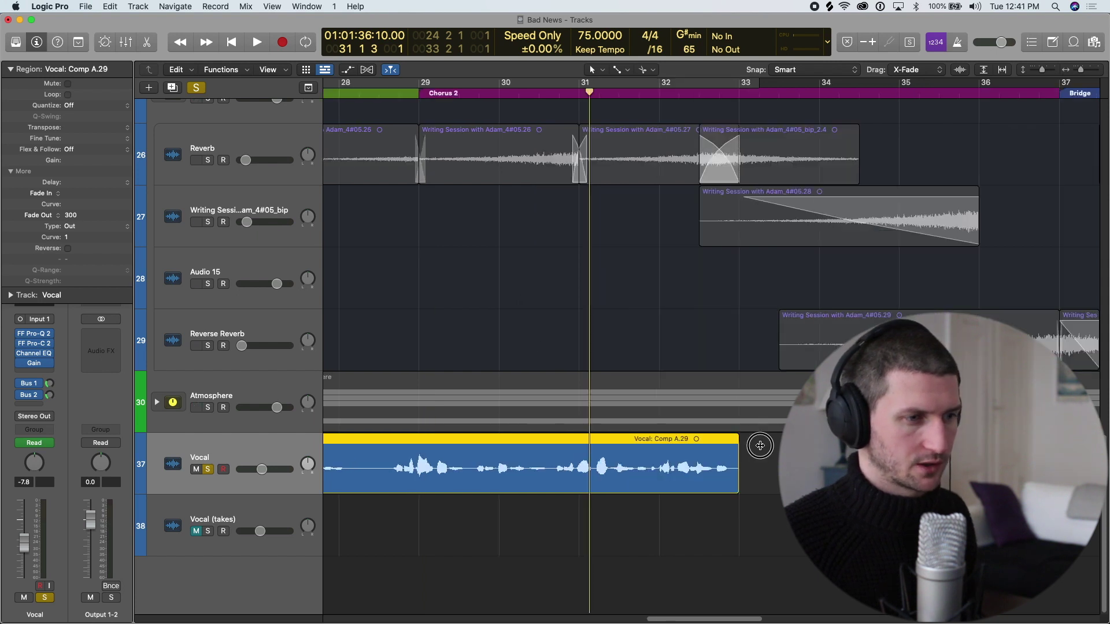
{"action": "left_click_drag", "start_coordinate": [760, 446], "coordinate": [761, 445]}
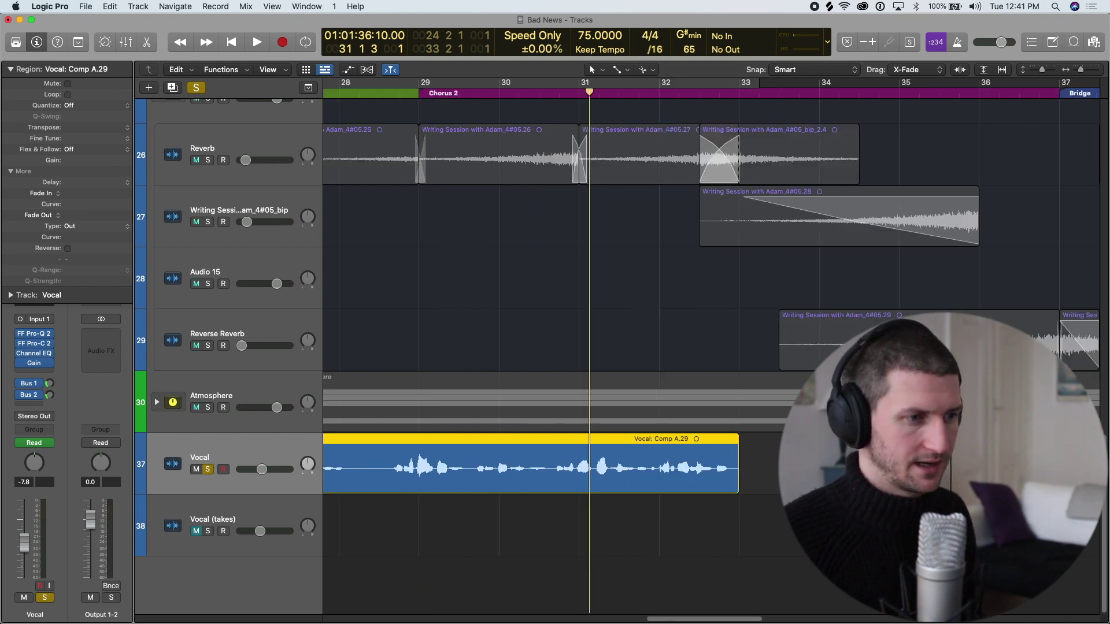
{"action": "left_click", "coordinate": [744, 454]}
{"action": "left_click", "coordinate": [715, 456]}
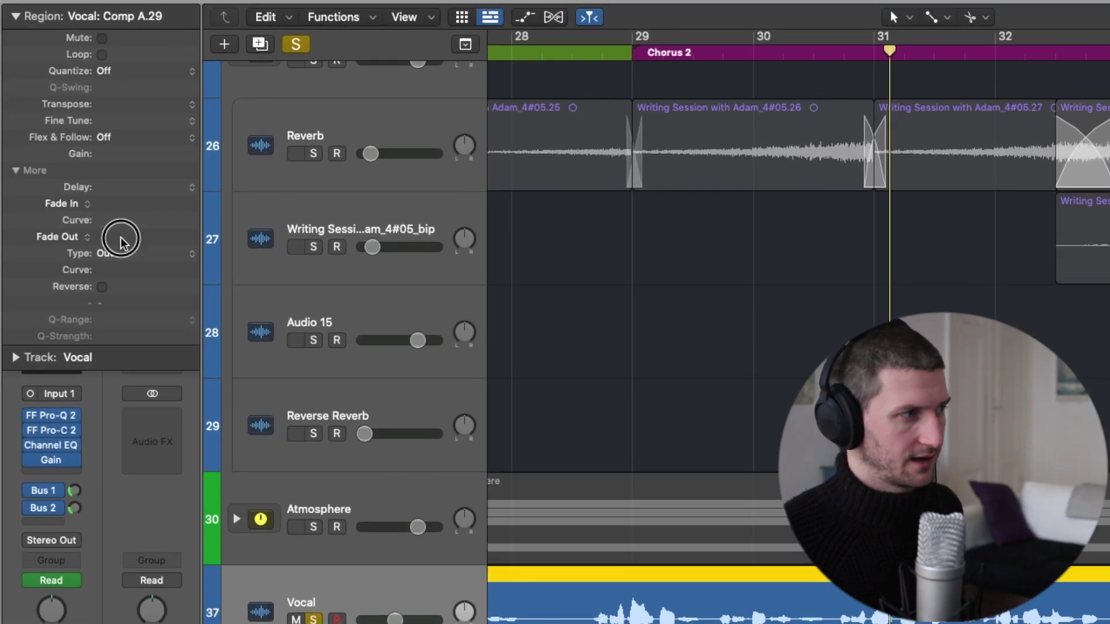
Keep the fade type as Fade Out and set a short Fade Out length in the Region inspector
{"action": "left_click", "coordinate": [68, 237]}
{"action": "left_click", "coordinate": [92, 237]}
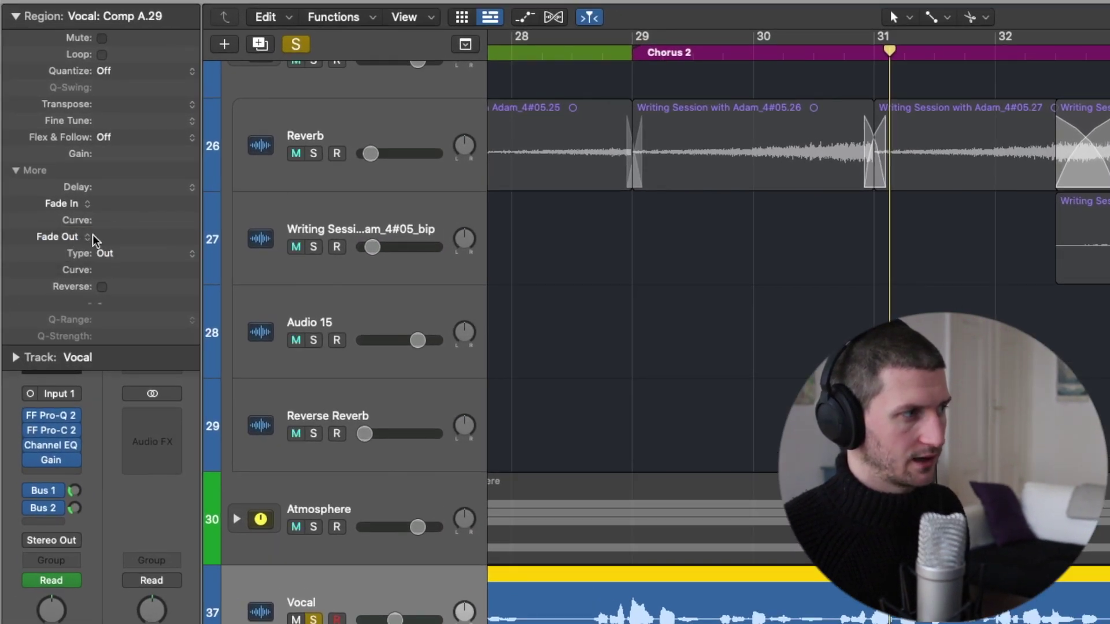
{"action": "left_click", "coordinate": [127, 240]}
{"action": "mouse_move", "coordinate": [127, 241]}
{"action": "left_mouse_down"}
{"action": "mouse_move", "coordinate": [140, 83]}
{"action": "mouse_move", "coordinate": [139, 237]}
{"action": "mouse_move", "coordinate": [137, 225]}
{"action": "left_mouse_up"}
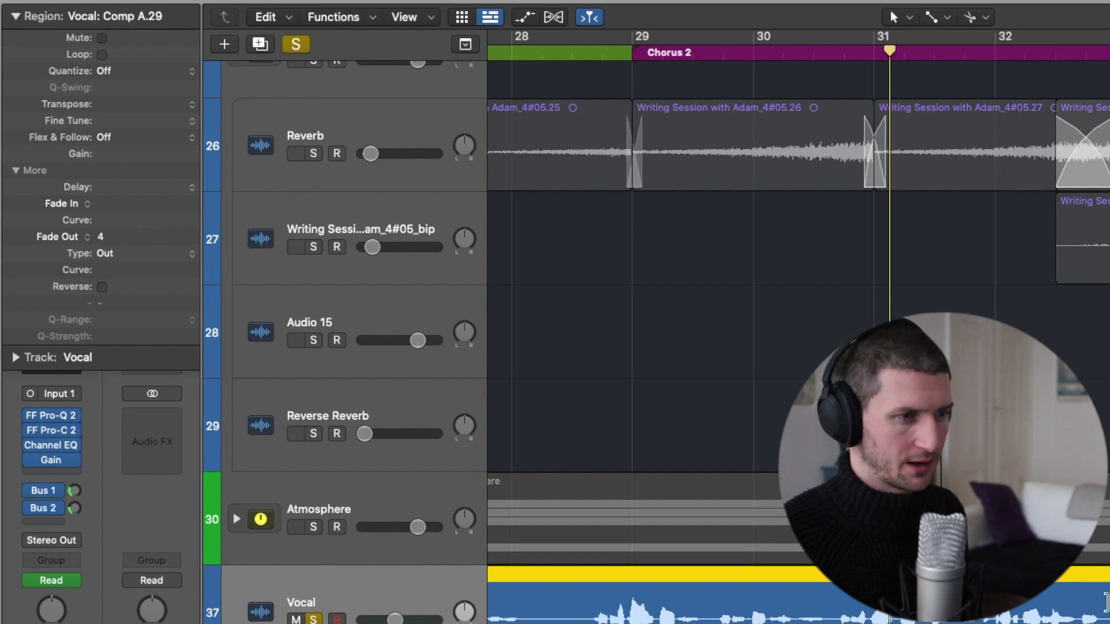
Lengthen the fade-out slightly at the region's very end, then zoom back out to the arrangement
{"action": "key", "text": "super+Right"}
{"action": "key", "text": "super+Right"}
{"action": "key", "text": "super+Right"}
{"action": "key", "text": "super+Right"}
{"action": "key", "text": "super+Right"}
{"action": "key", "text": "super+Right"}
{"action": "scroll", "coordinate": [1032, 606], "scroll_direction": "right", "scroll_amount": 15}
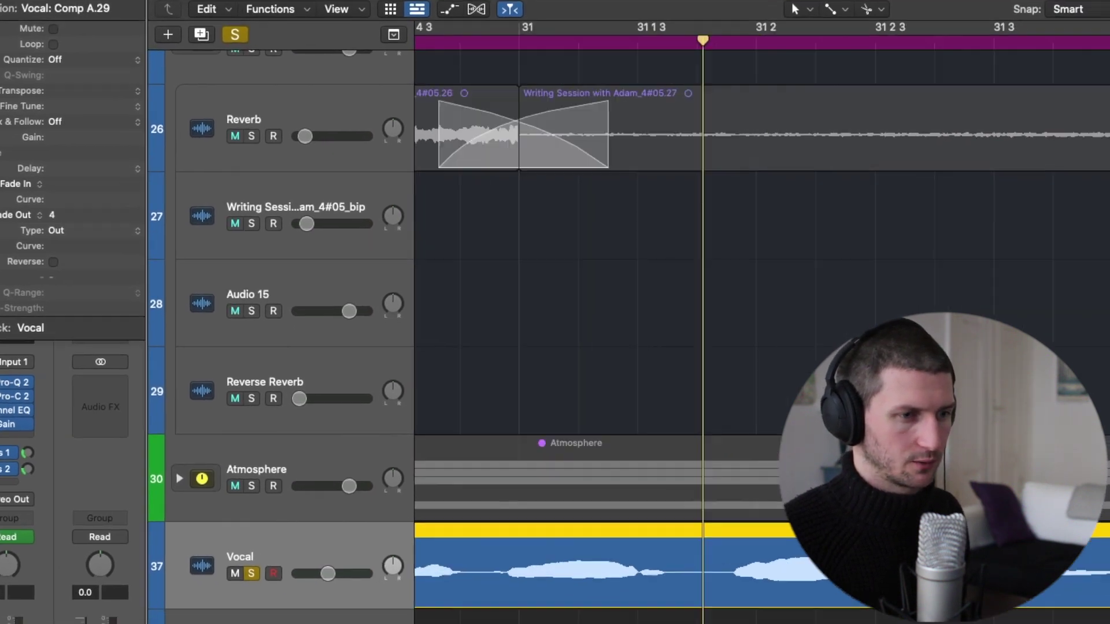
{"action": "scroll", "coordinate": [689, 471], "scroll_direction": "up", "scroll_amount": 8}
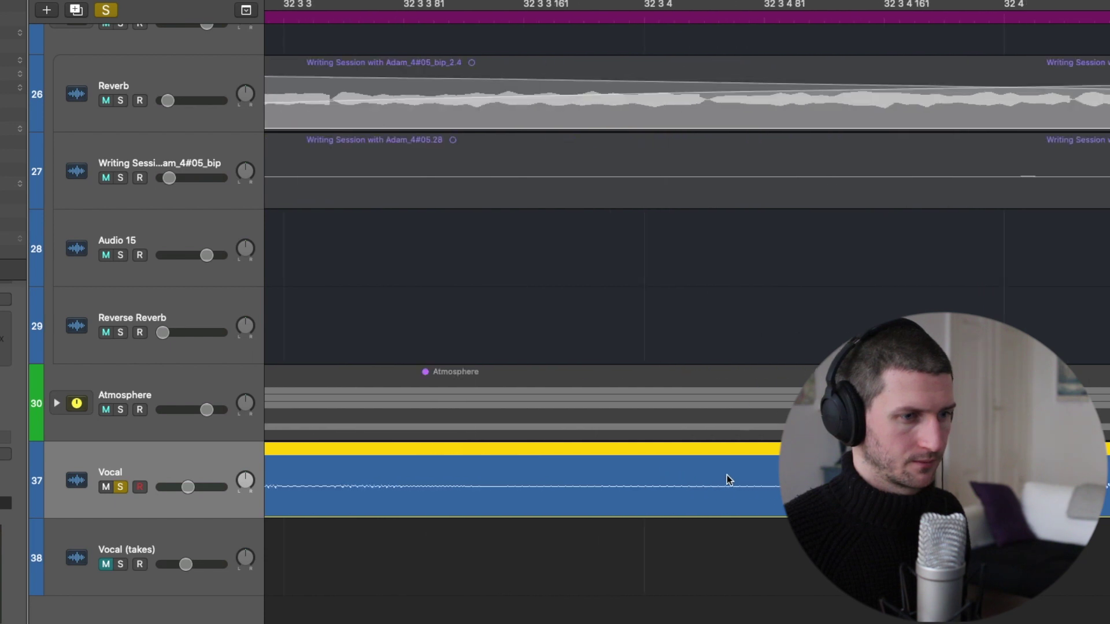
{"action": "scroll", "coordinate": [768, 481], "scroll_direction": "right", "scroll_amount": 10}
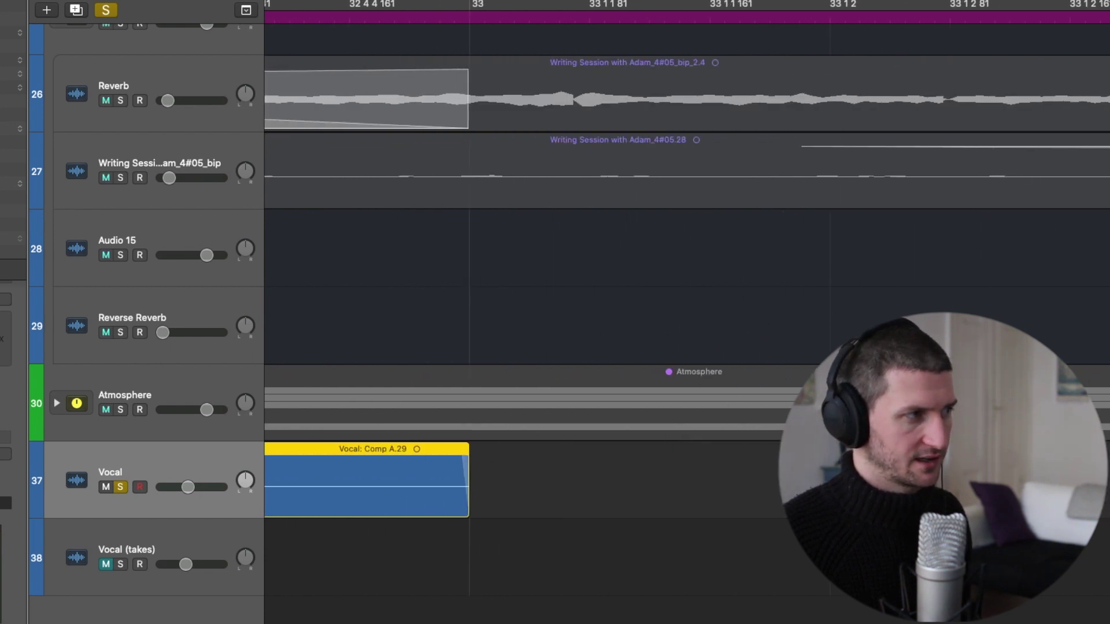
{"action": "mouse_move", "coordinate": [462, 459]}
{"action": "left_mouse_down"}
{"action": "mouse_move", "coordinate": [360, 458]}
{"action": "mouse_move", "coordinate": [455, 463]}
{"action": "left_mouse_up"}
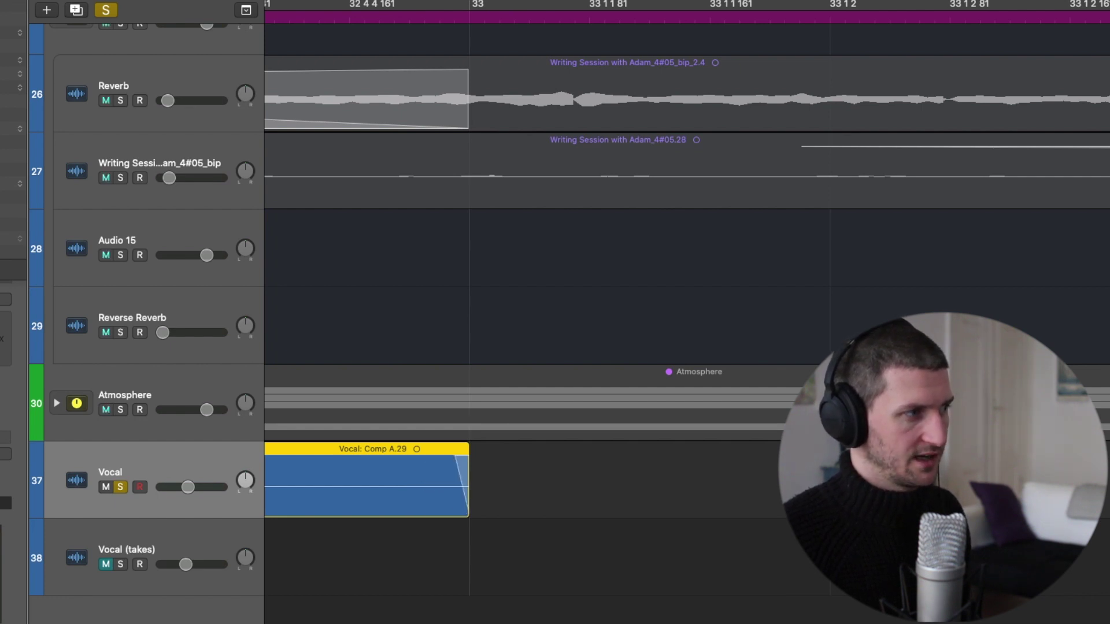
{"action": "key", "text": "super+Left"}
{"action": "key", "text": "super+Left"}
{"action": "key", "text": "super+Left"}
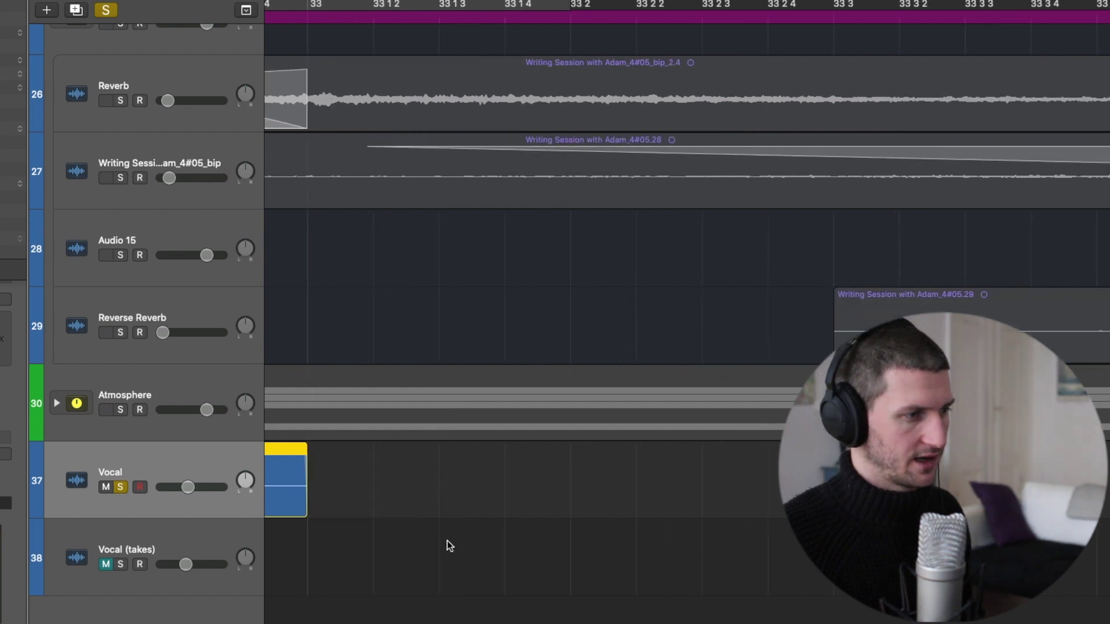
{"action": "scroll", "coordinate": [448, 541], "scroll_direction": "left", "scroll_amount": 20}
{"action": "key", "text": "super+Left"}
{"action": "key", "text": "super+Left"}
{"action": "key", "text": "super+Left"}
{"action": "key", "text": "super+Left"}
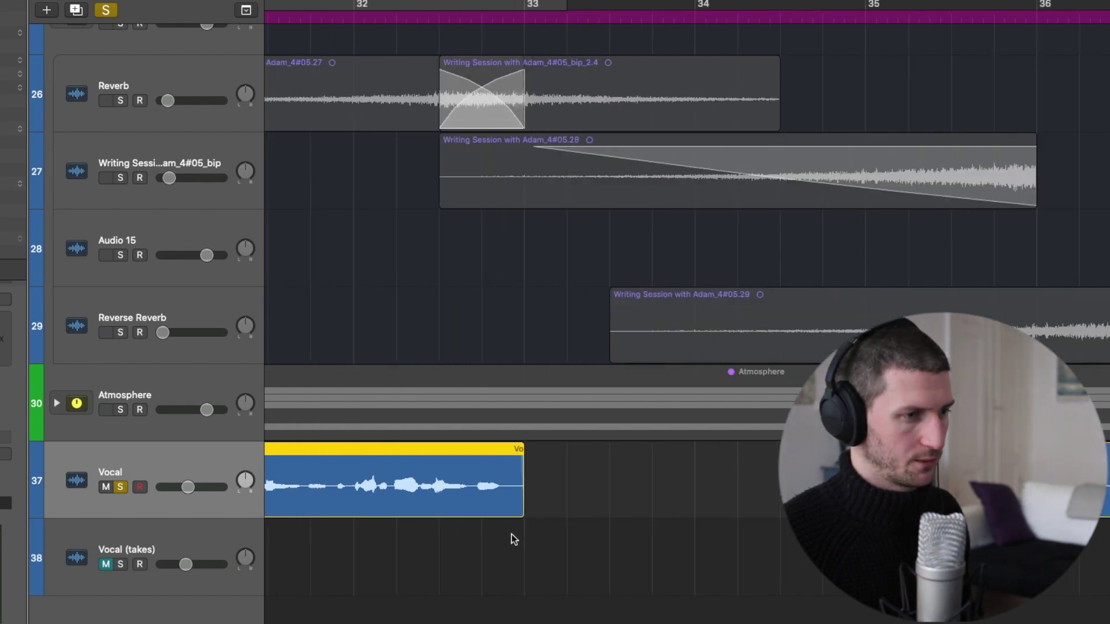
{"action": "scroll", "coordinate": [496, 532], "scroll_direction": "left", "scroll_amount": 20}
{"action": "scroll", "coordinate": [519, 482], "scroll_direction": "left", "scroll_amount": 5}
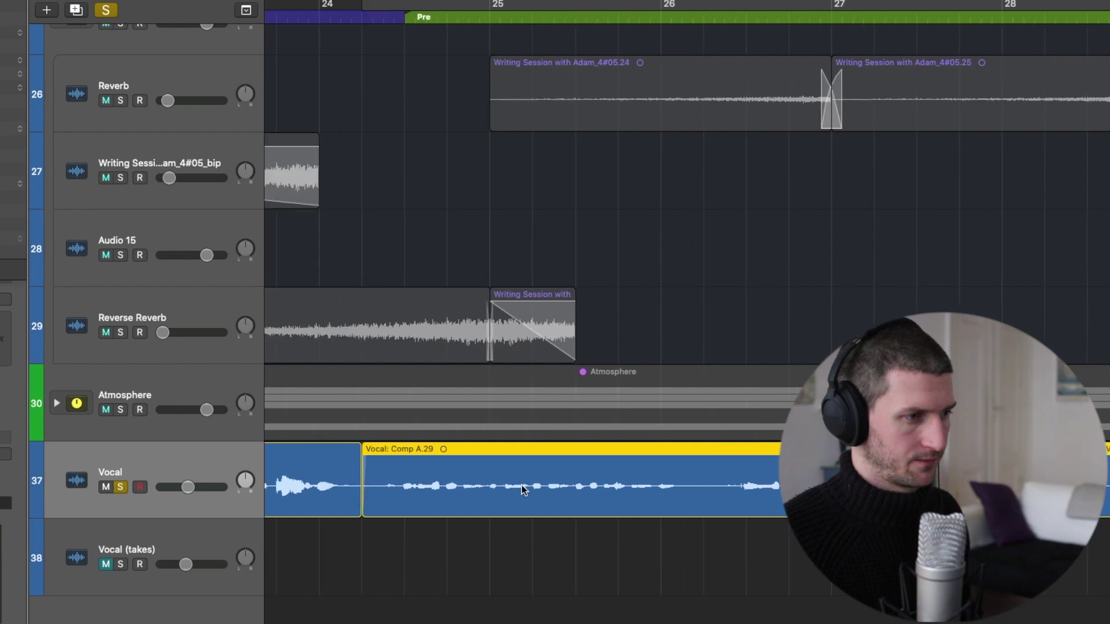
{"action": "key", "text": "super+Left"}
Zoom in at bar 24, try a crossfade, undo it, then shorten the Vocal: Comp A.29 fade-in
{"action": "left_click", "coordinate": [850, 18]}
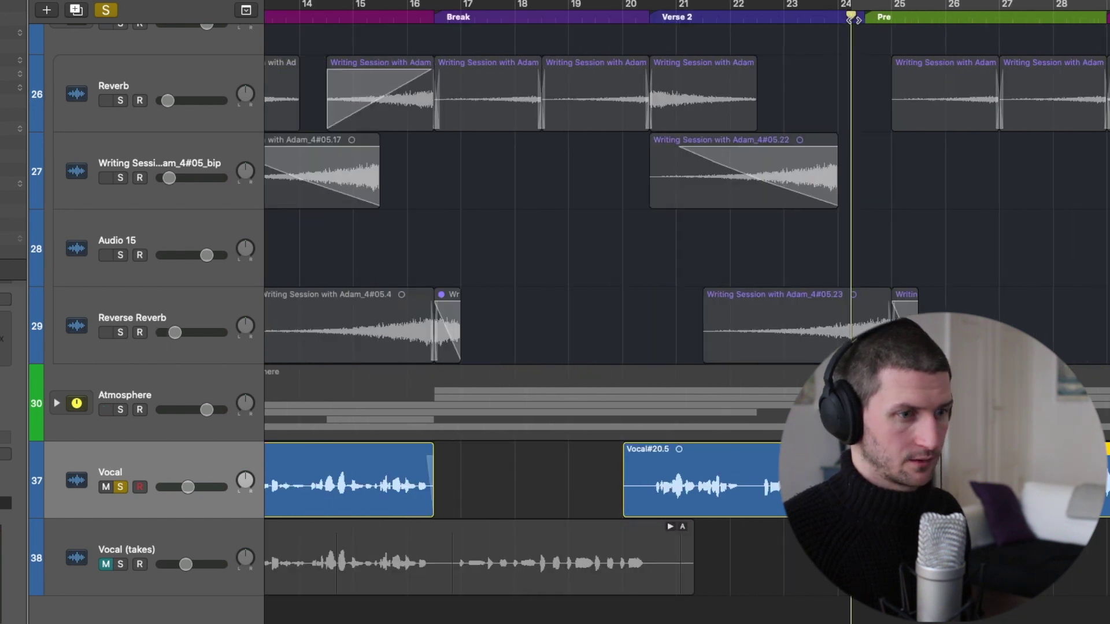
{"action": "key", "text": "super+Right"}
{"action": "key", "text": "super+Right"}
{"action": "key", "text": "super+Right"}
{"action": "key", "text": "super+Right"}
{"action": "key", "text": "super+Right"}
{"action": "key", "text": "super+Right"}
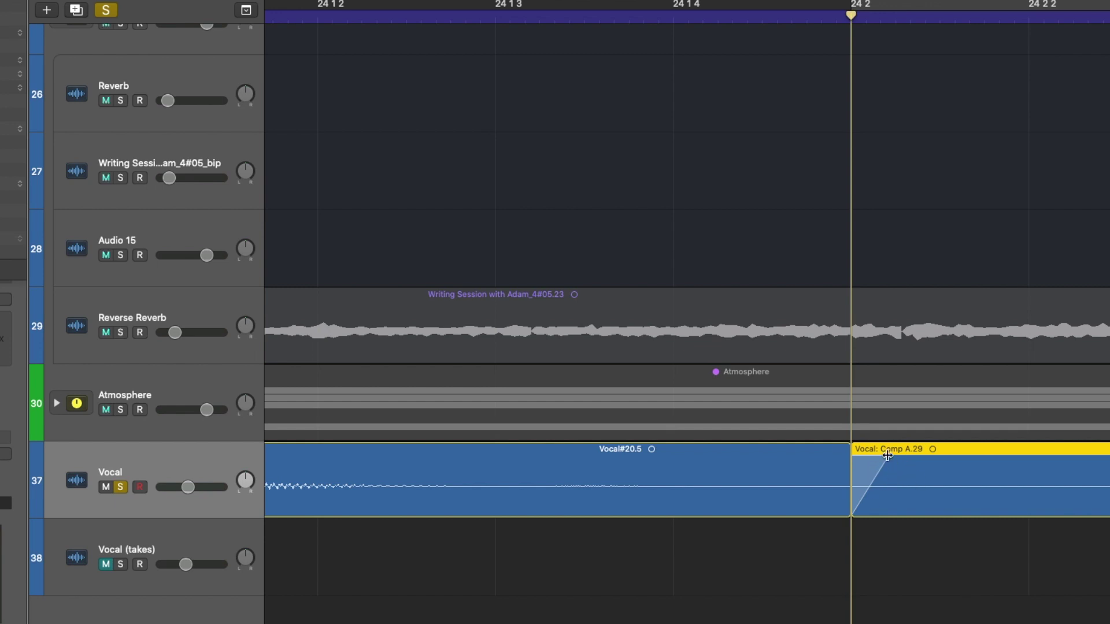
{"action": "left_click", "coordinate": [832, 468]}
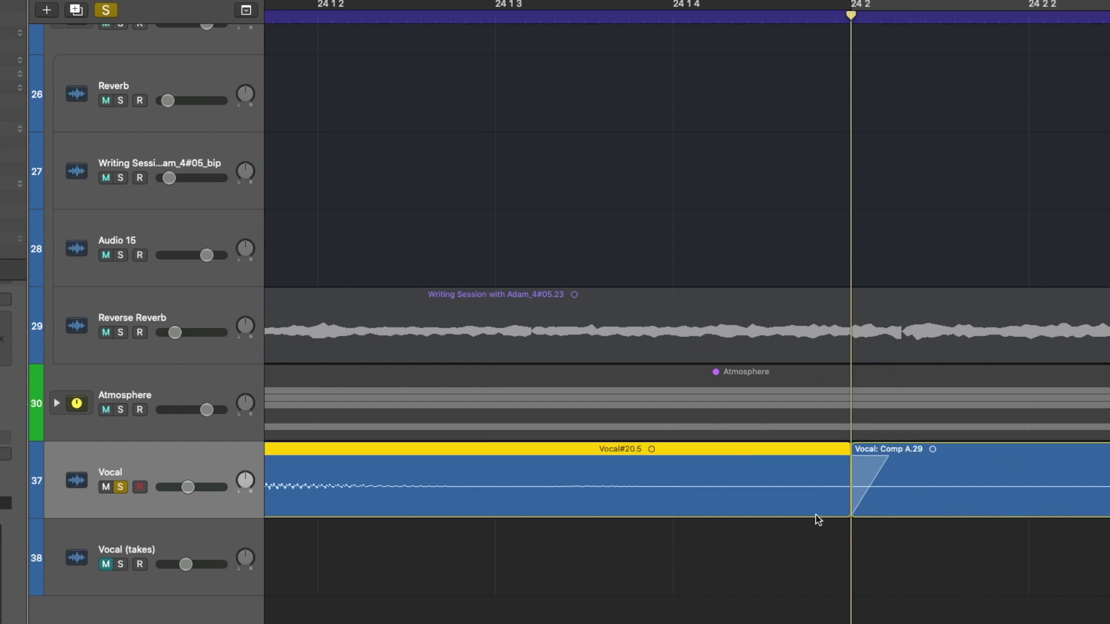
{"action": "scroll", "coordinate": [832, 482], "scroll_direction": "right", "scroll_amount": 5}
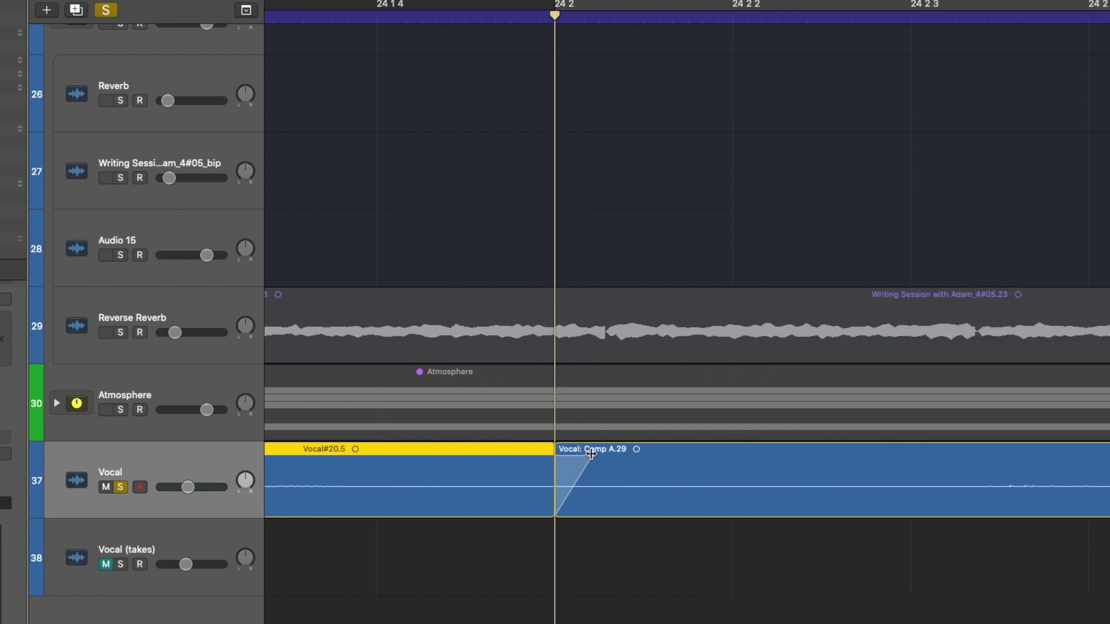
{"action": "left_click_drag", "start_coordinate": [589, 456], "coordinate": [546, 458]}
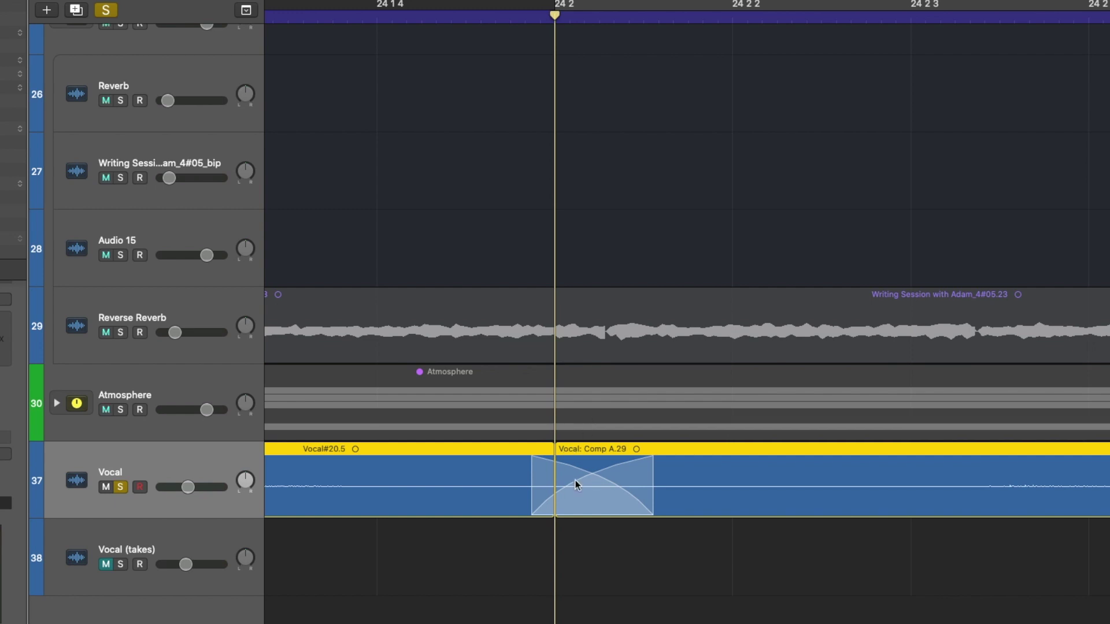
{"action": "key", "text": "super+z"}
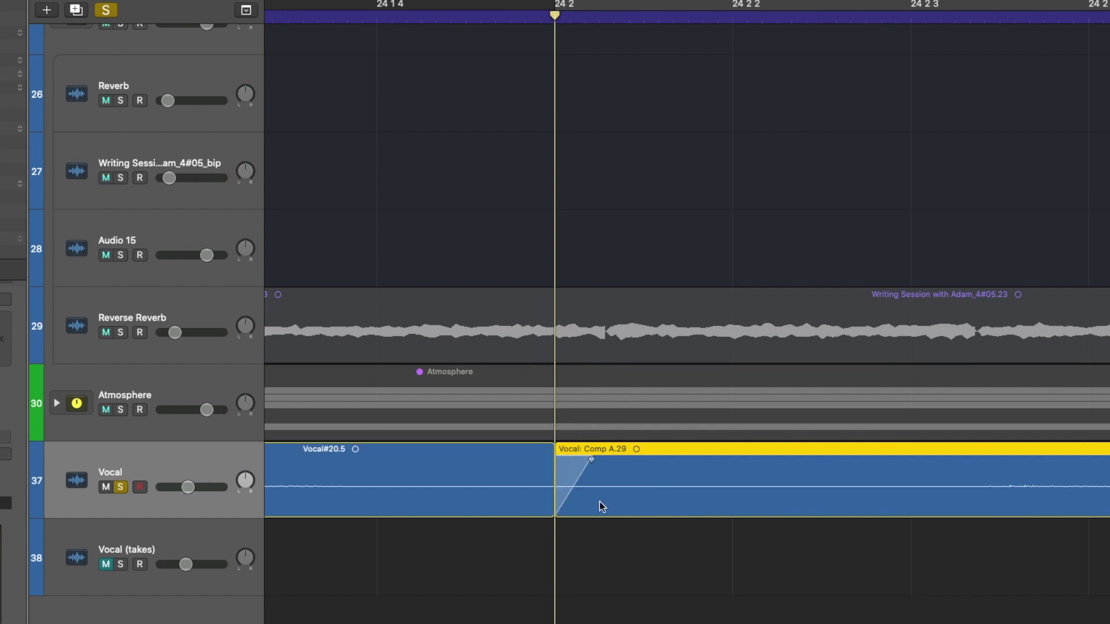
{"action": "left_click_drag", "start_coordinate": [593, 461], "coordinate": [563, 458]}
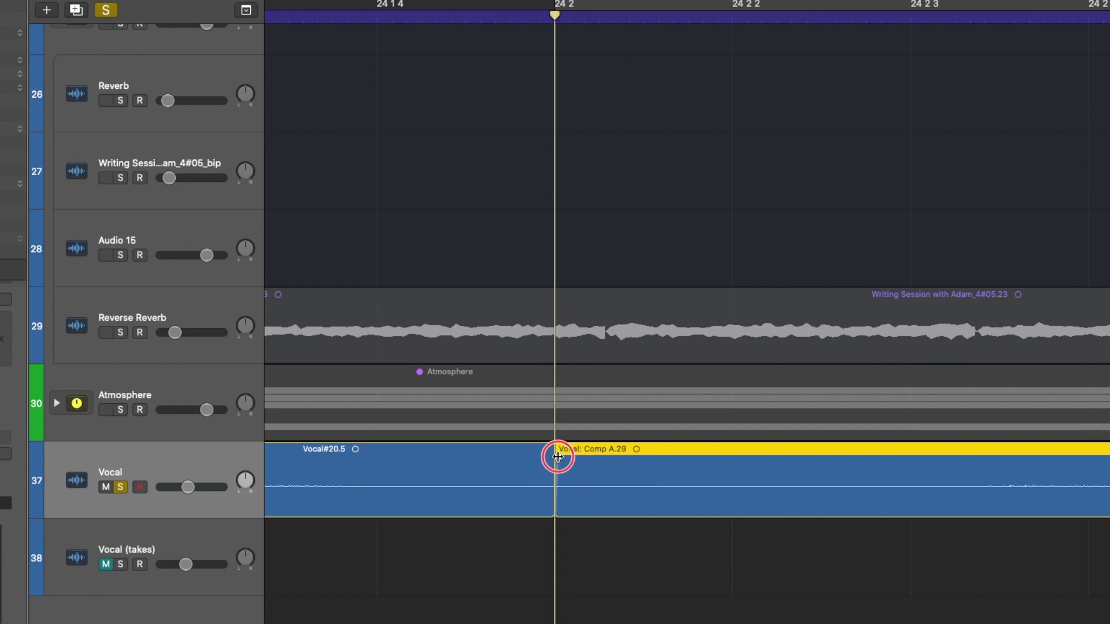
Draw a crossfade across the boundary between Vocal#20.5 and Vocal: Comp A.29
{"action": "left_click", "coordinate": [638, 1]}
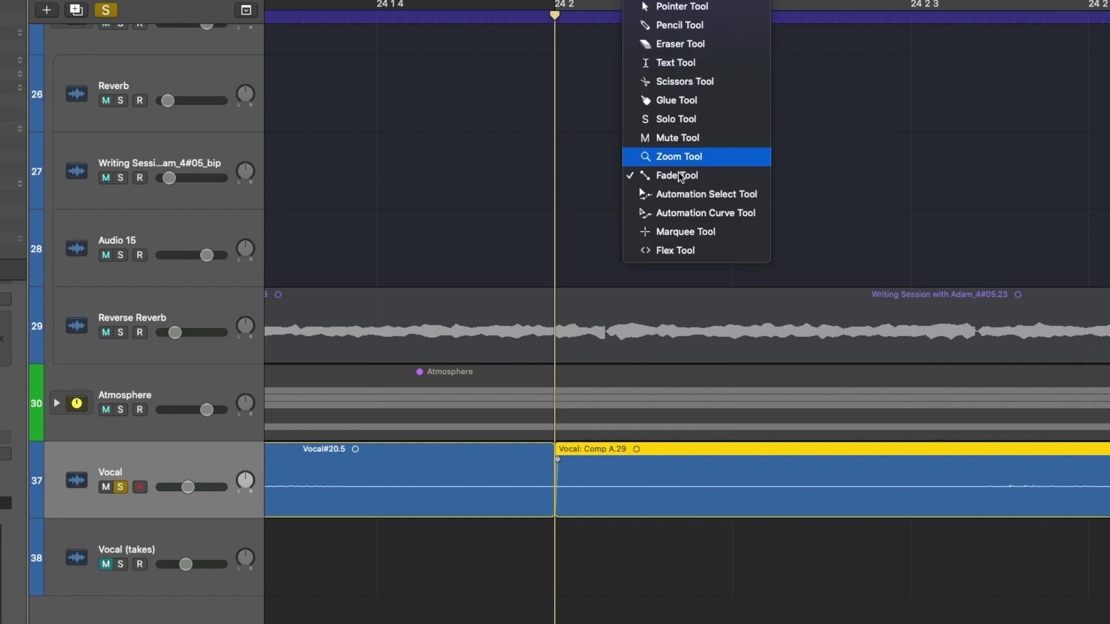
{"action": "left_click", "coordinate": [602, 540]}
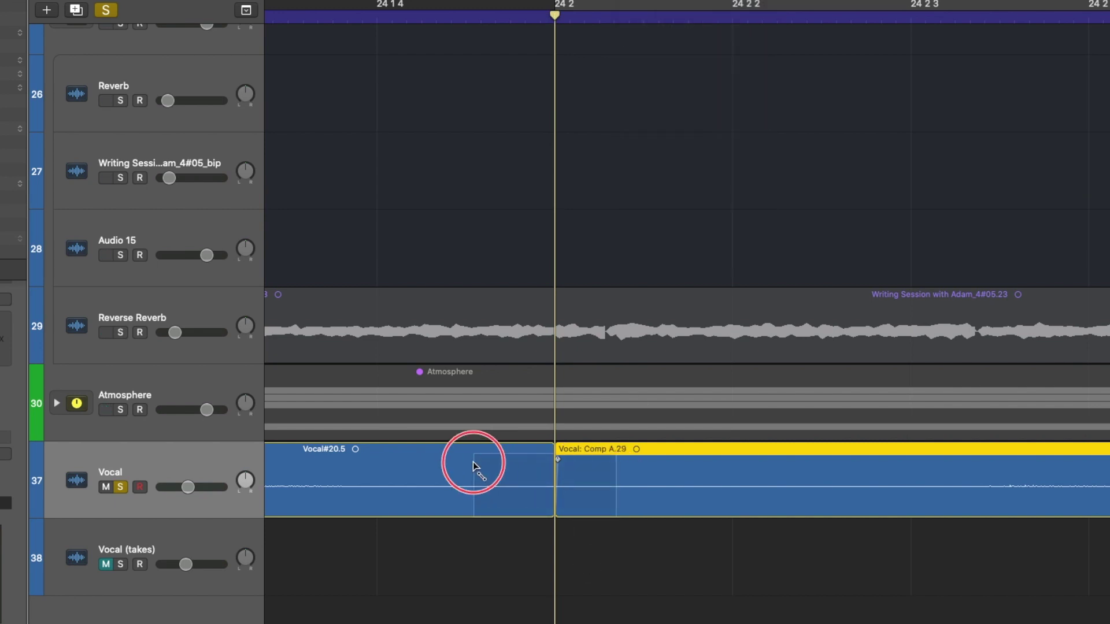
{"action": "left_click_drag", "start_coordinate": [473, 462], "coordinate": [472, 463]}
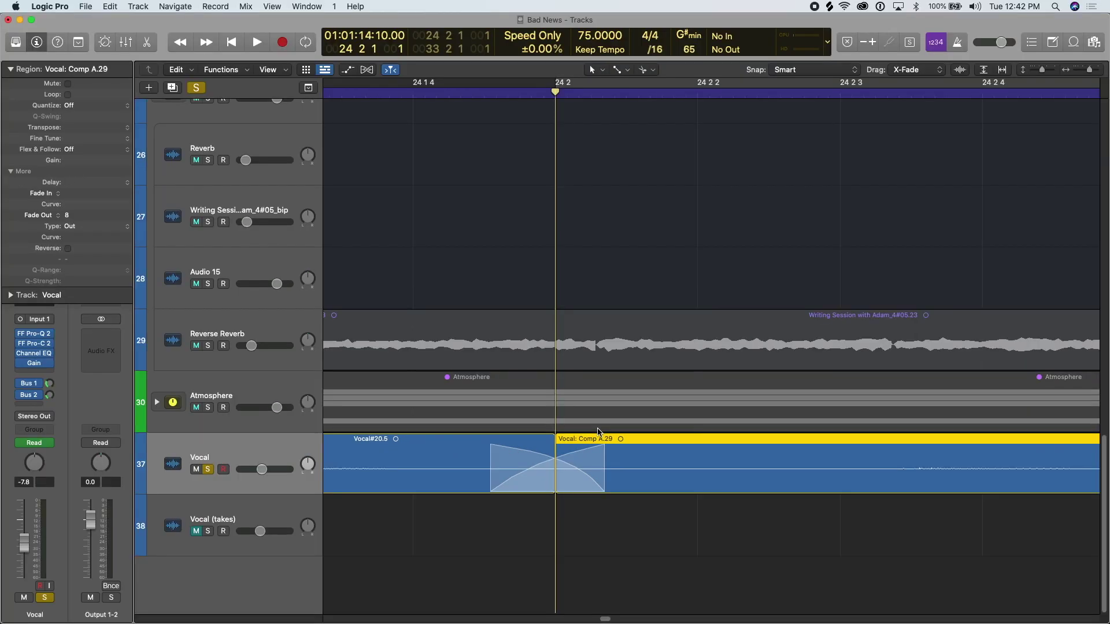
Draw a wide crossfade at the vocal join, then shorten it from both sides
{"action": "key", "text": "super+Left"}
{"action": "key", "text": "super+Left"}
{"action": "key", "text": "super+Left"}
{"action": "key", "text": "super+Left"}
{"action": "key", "text": "super+Left"}
{"action": "key", "text": "super+Left"}
{"action": "key", "text": "super+Left"}
{"action": "key", "text": "super+Left"}
{"action": "key", "text": "super+Left"}
{"action": "key", "text": "super+Left"}
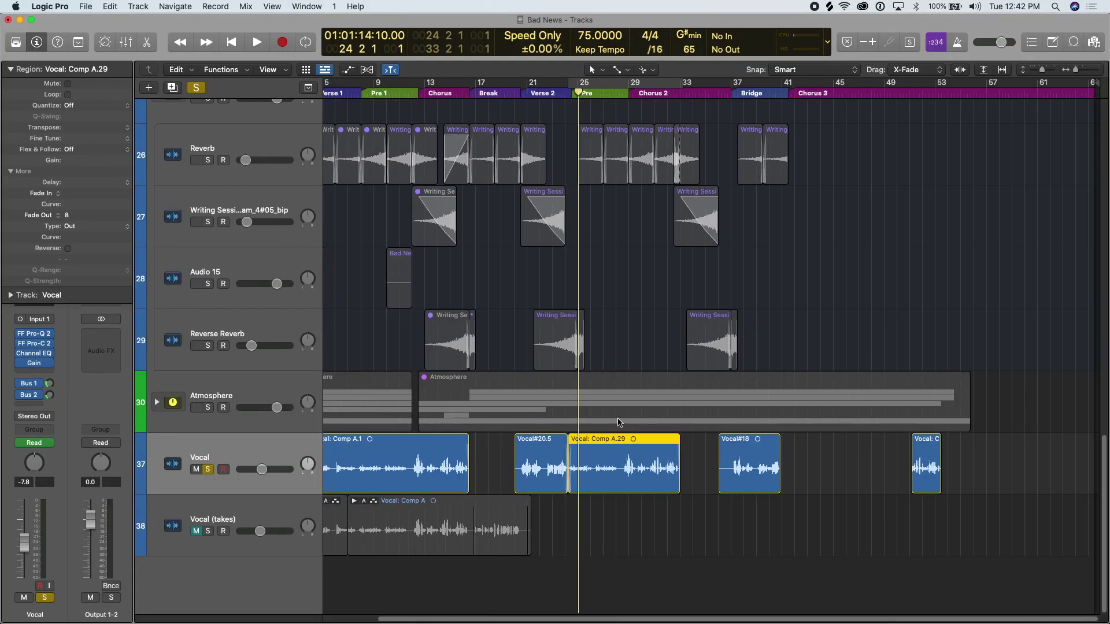
{"action": "key", "text": "z"}
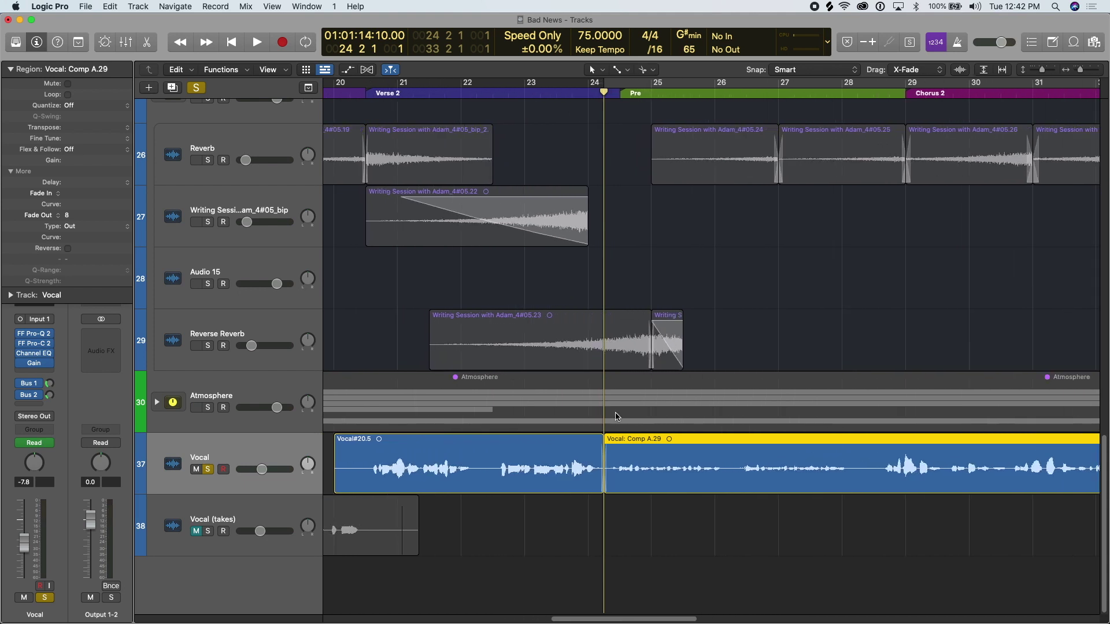
{"action": "key", "text": "super+Right"}
{"action": "key", "text": "super+Right"}
{"action": "key", "text": "super+Right"}
{"action": "key", "text": "super+Right"}
{"action": "key", "text": "super+Right"}
{"action": "key", "text": "super+Right"}
{"action": "key", "text": "super+Right"}
{"action": "key", "text": "super+Right"}
{"action": "key", "text": "super+Right"}
{"action": "key", "text": "super+Right"}
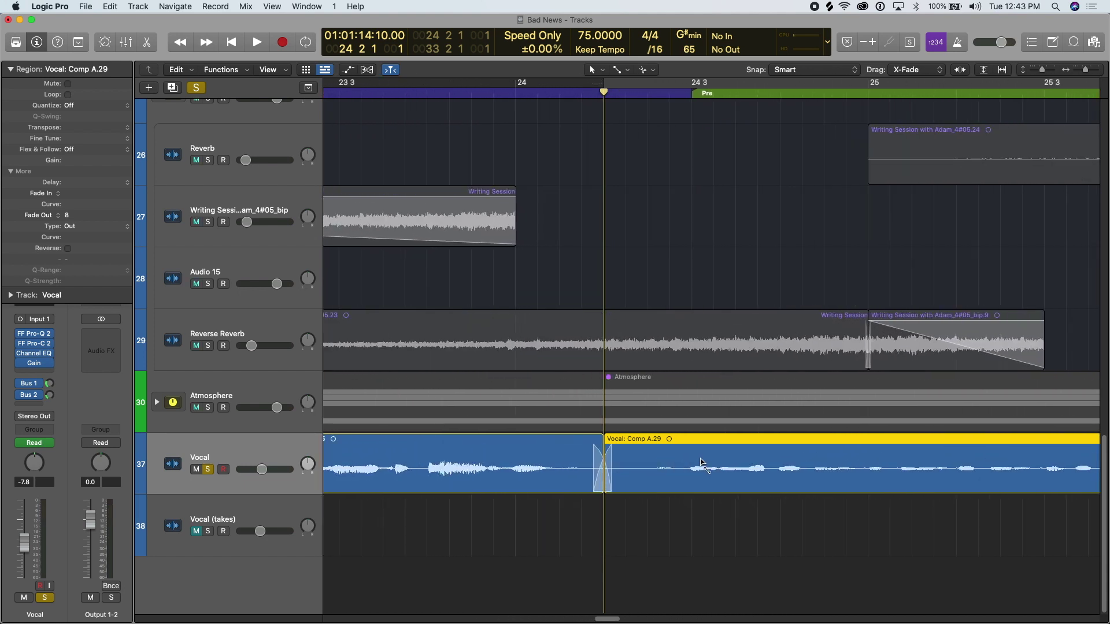
{"action": "left_click_drag", "start_coordinate": [704, 464], "coordinate": [448, 466]}
{"action": "key", "text": "super+Left"}
{"action": "key", "text": "super+Left"}
{"action": "key", "text": "super+Left"}
{"action": "key", "text": "super+Left"}
{"action": "key", "text": "super+Left"}
{"action": "key", "text": "super+Left"}
{"action": "key", "text": "super+Left"}
{"action": "key", "text": "super+Right"}
{"action": "key", "text": "super+Right"}
{"action": "key", "text": "super+Right"}
{"action": "key", "text": "super+Right"}
{"action": "key", "text": "super+Right"}
{"action": "key", "text": "super+Right"}
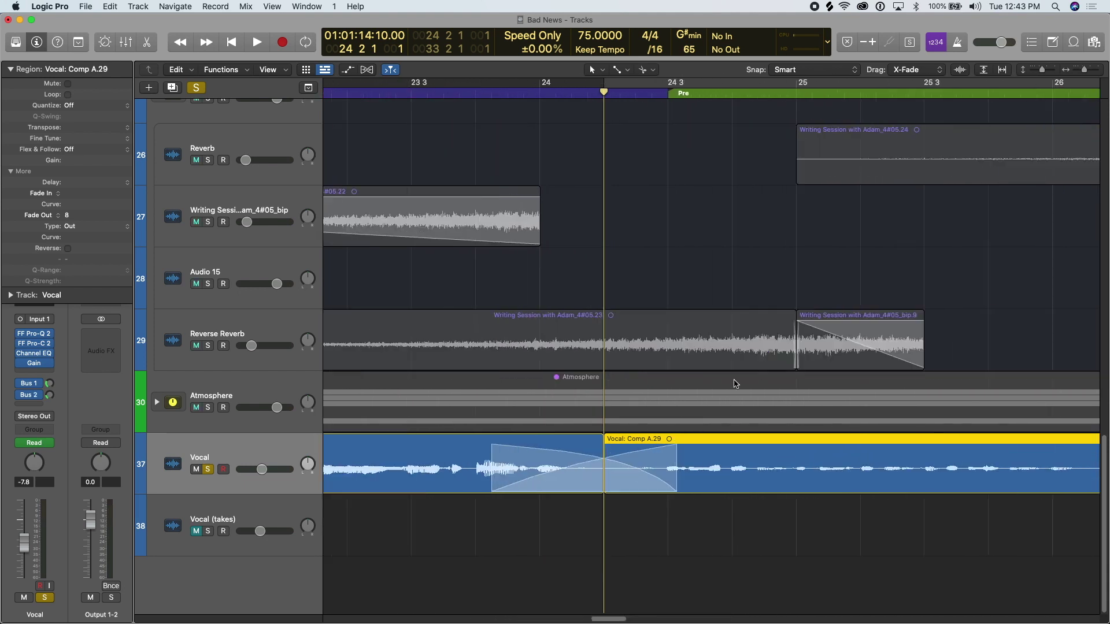
{"action": "key", "text": "super+Right"}
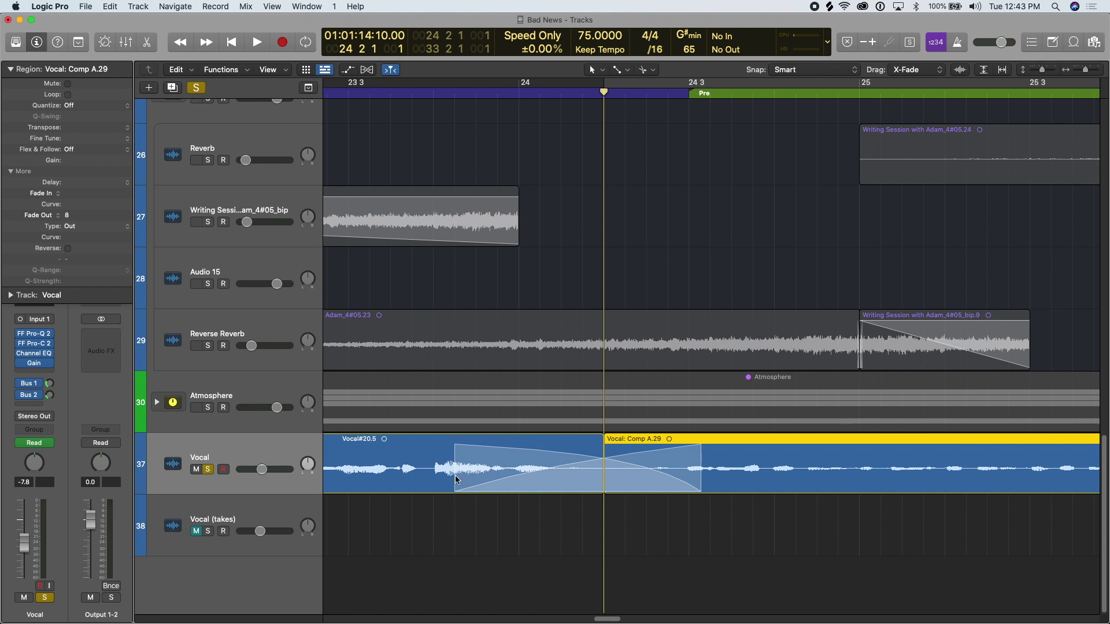
{"action": "left_click_drag", "start_coordinate": [457, 482], "coordinate": [598, 473]}
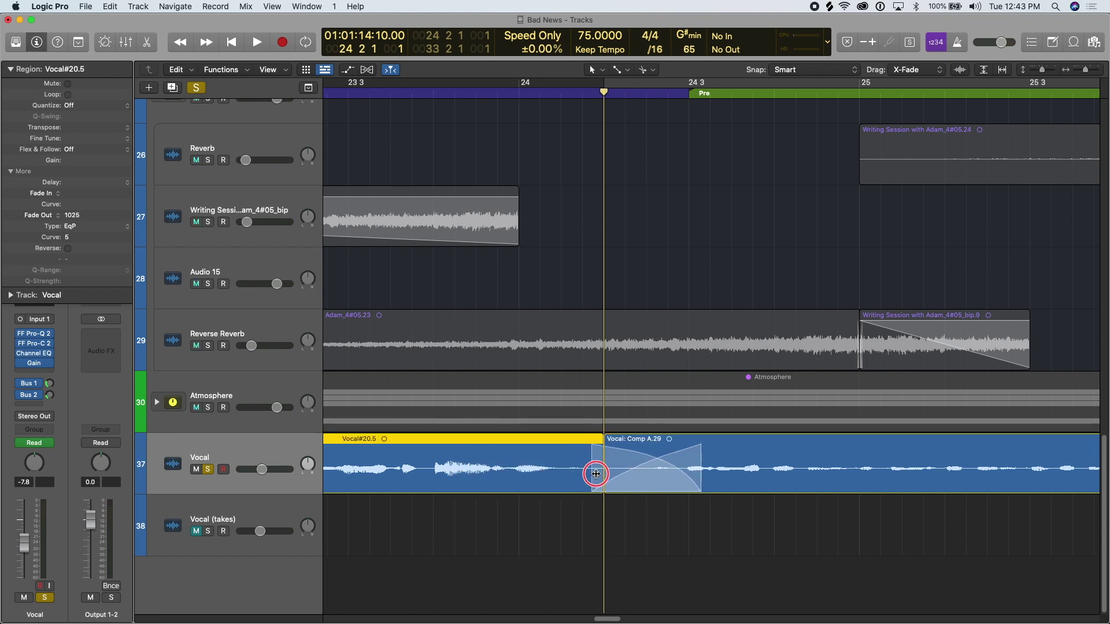
{"action": "left_click_drag", "start_coordinate": [701, 478], "coordinate": [610, 477]}
Bend and trim the crossfade to an EqP shape with length 117 and curve 5
{"action": "key", "text": "super+Right"}
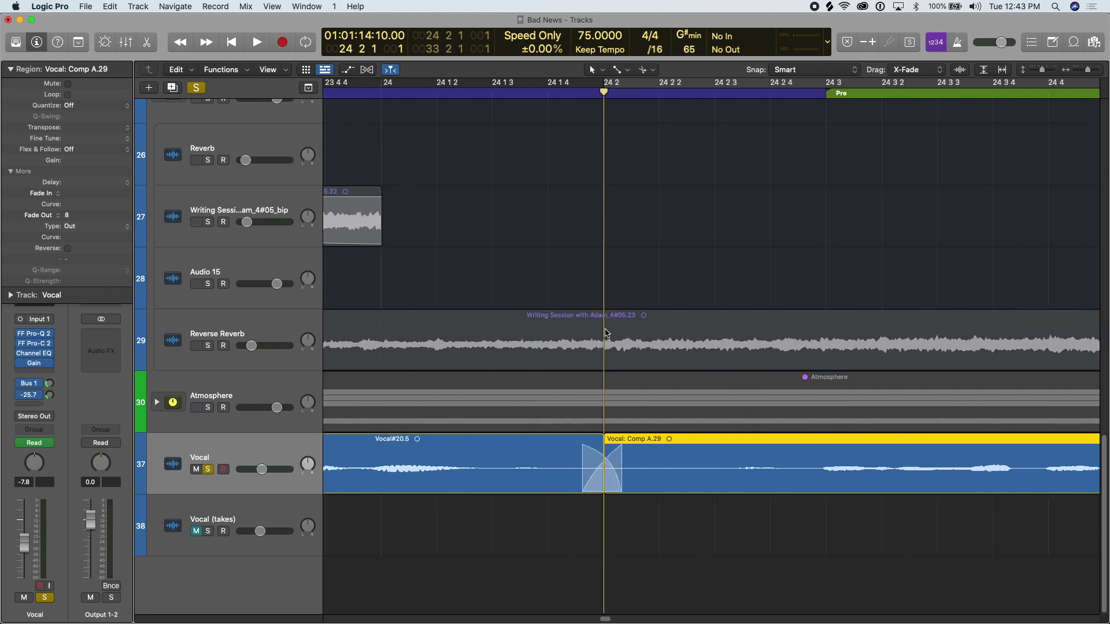
{"action": "key", "text": "super+Right"}
{"action": "key", "text": "super+Right"}
{"action": "key", "text": "super+Right"}
{"action": "key", "text": "super+Left"}
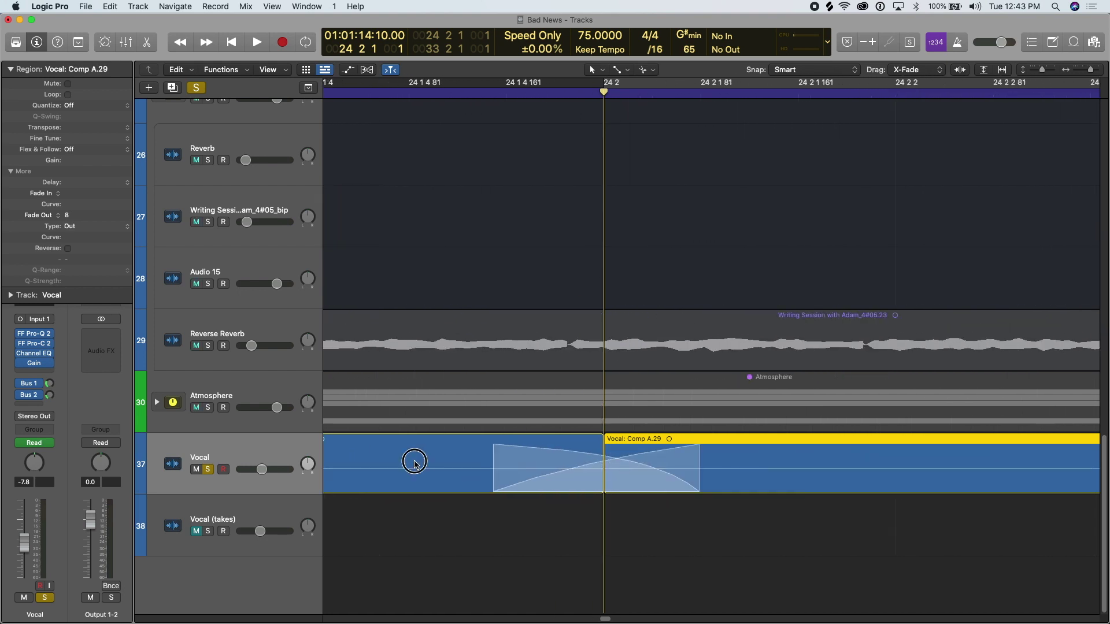
{"action": "left_click", "coordinate": [415, 462]}
{"action": "left_click", "coordinate": [610, 462]}
{"action": "left_click", "coordinate": [499, 462]}
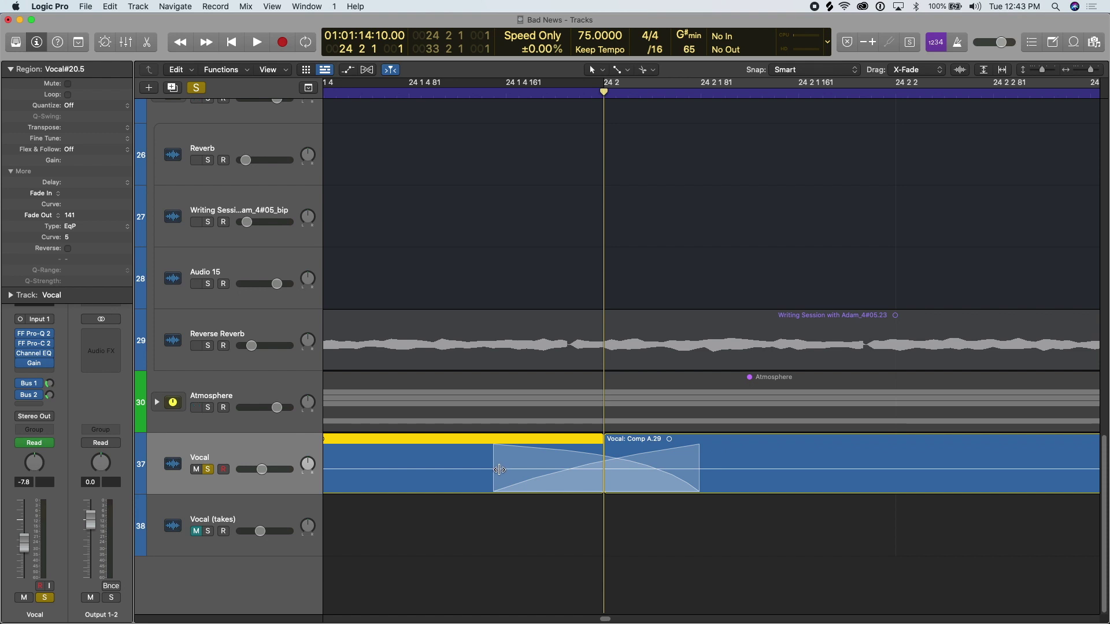
{"action": "left_click_drag", "start_coordinate": [499, 469], "coordinate": [574, 475]}
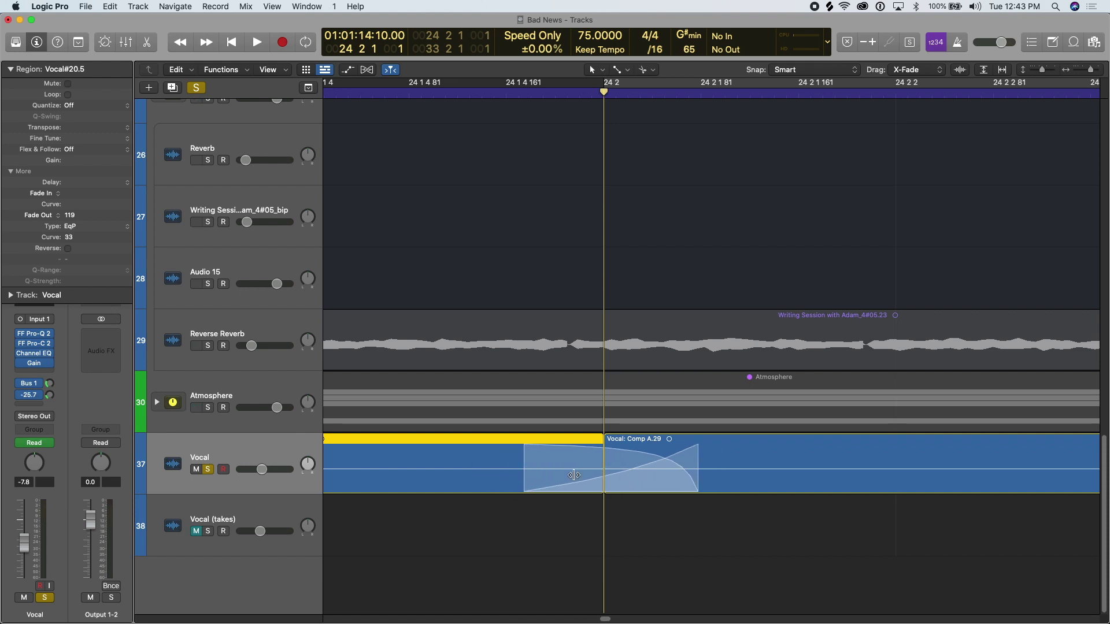
{"action": "left_click_drag", "start_coordinate": [699, 472], "coordinate": [622, 476]}
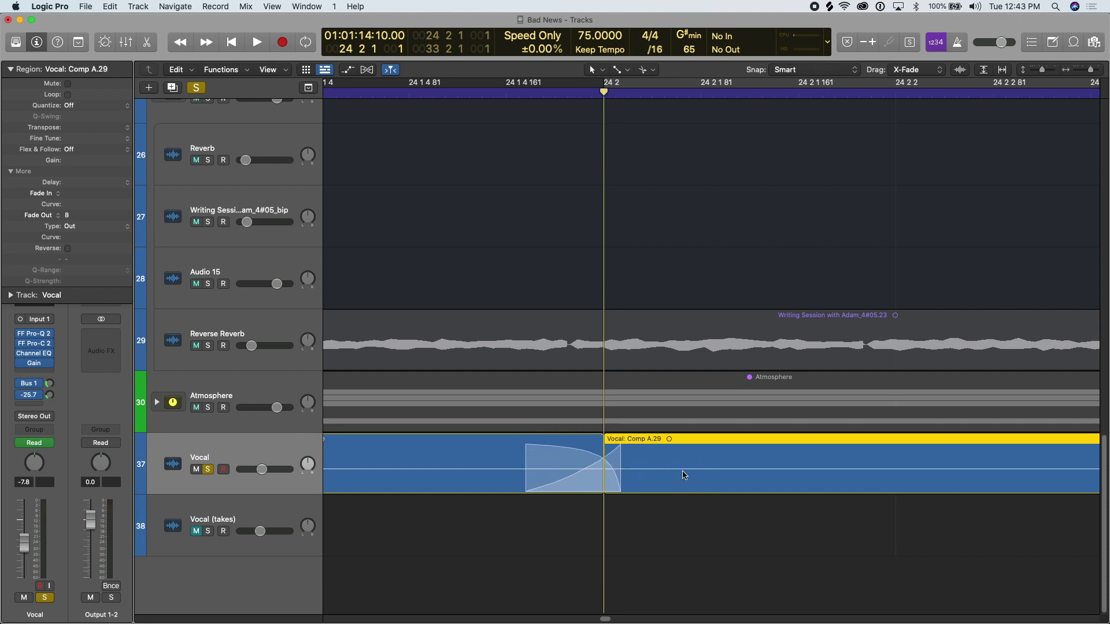
{"action": "left_click_drag", "start_coordinate": [525, 472], "coordinate": [572, 464]}
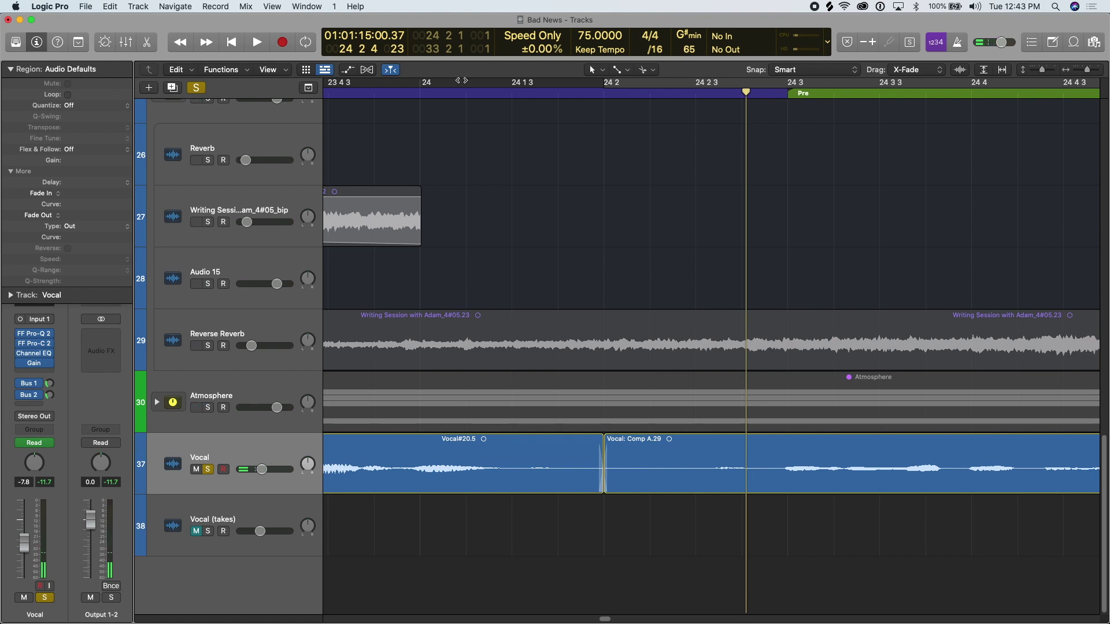
{"action": "left_click", "coordinate": [417, 95]}
Play the join, then set Vocal#20.5's Fade Out to 0 in the Region inspector
{"action": "key", "text": "space"}
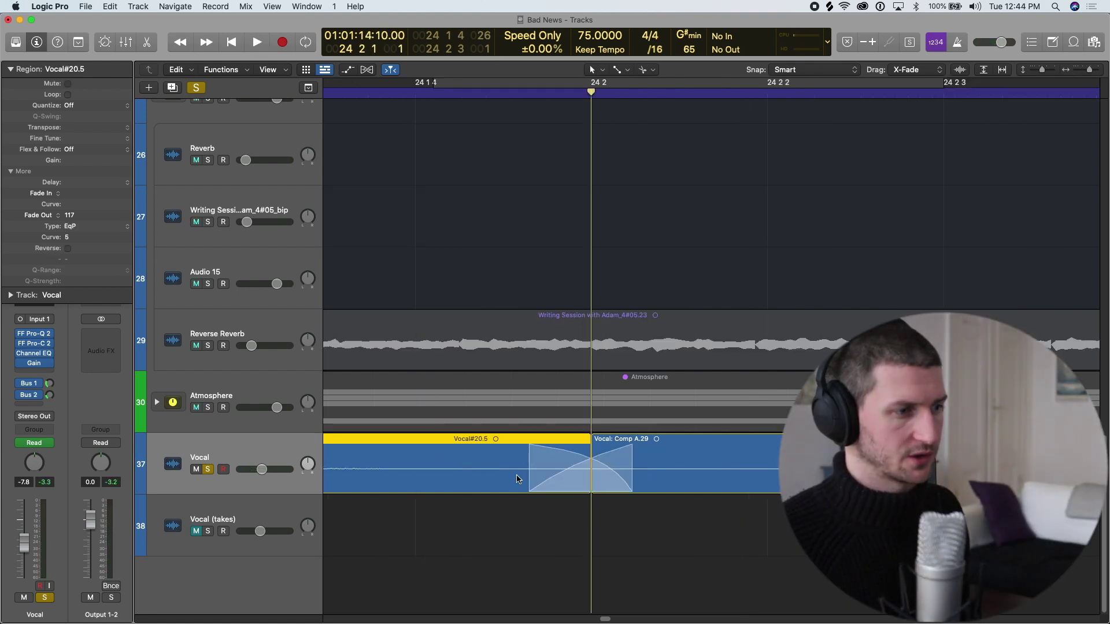
{"action": "double_click", "coordinate": [93, 215]}
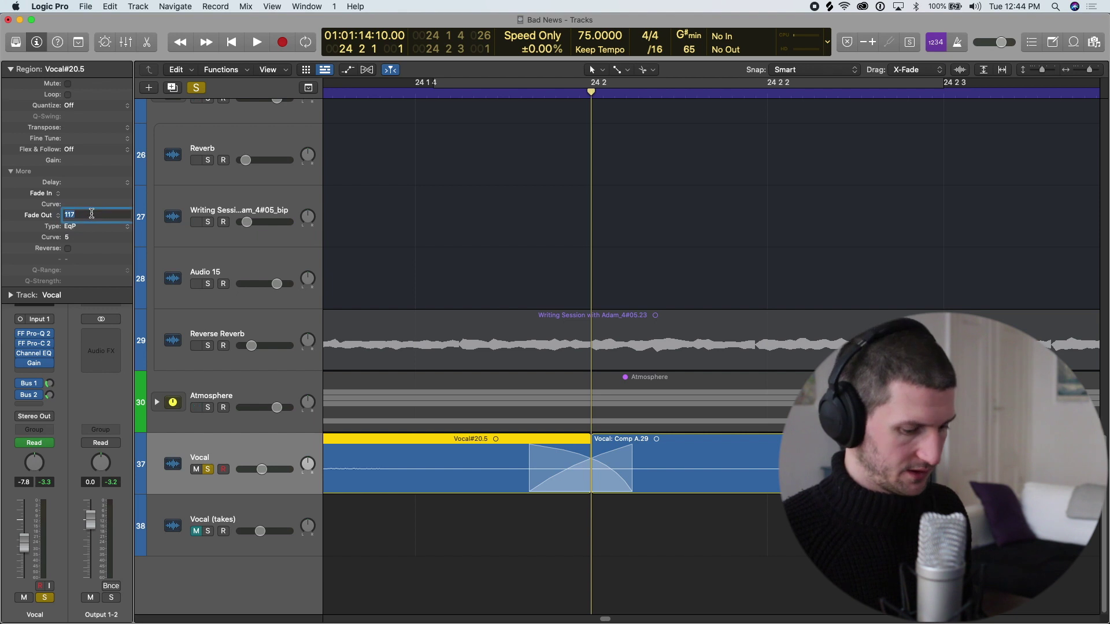
{"action": "key", "text": "Return"}
{"action": "left_click", "coordinate": [675, 476]}
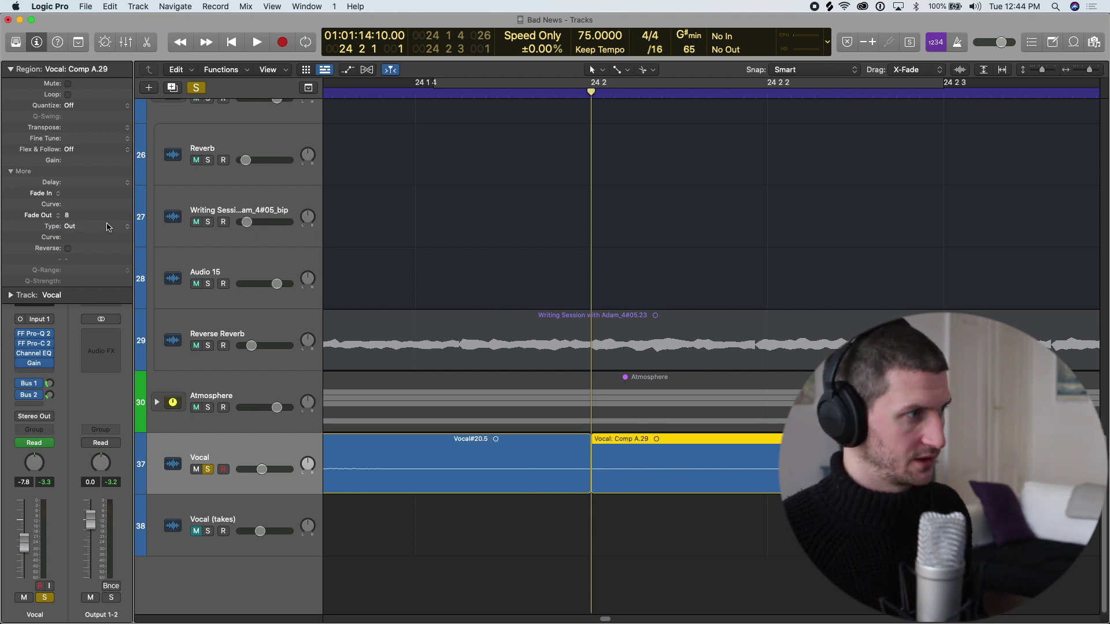
{"action": "key", "text": "Return"}
{"action": "left_click", "coordinate": [662, 565]}
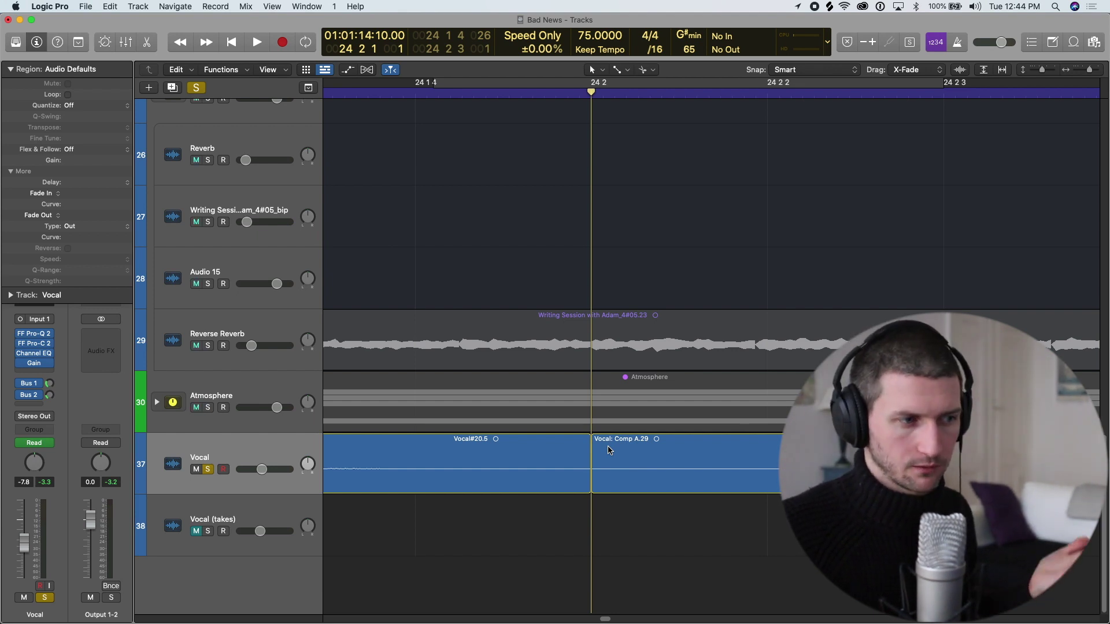
{"action": "left_click", "coordinate": [595, 476]}
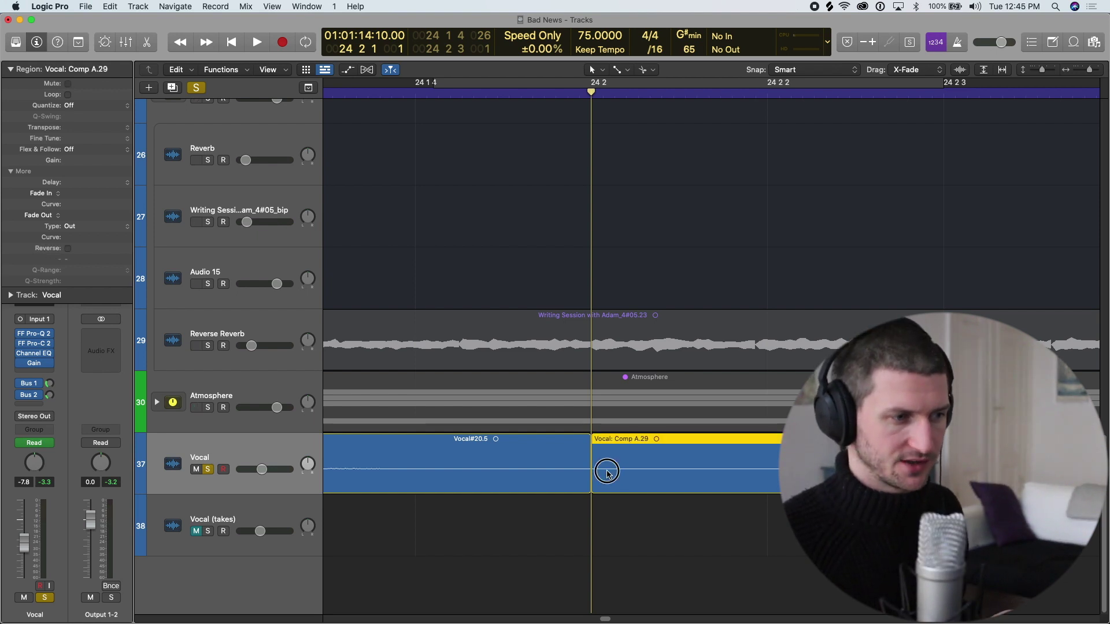
{"action": "left_click_drag", "start_coordinate": [592, 476], "coordinate": [540, 477]}
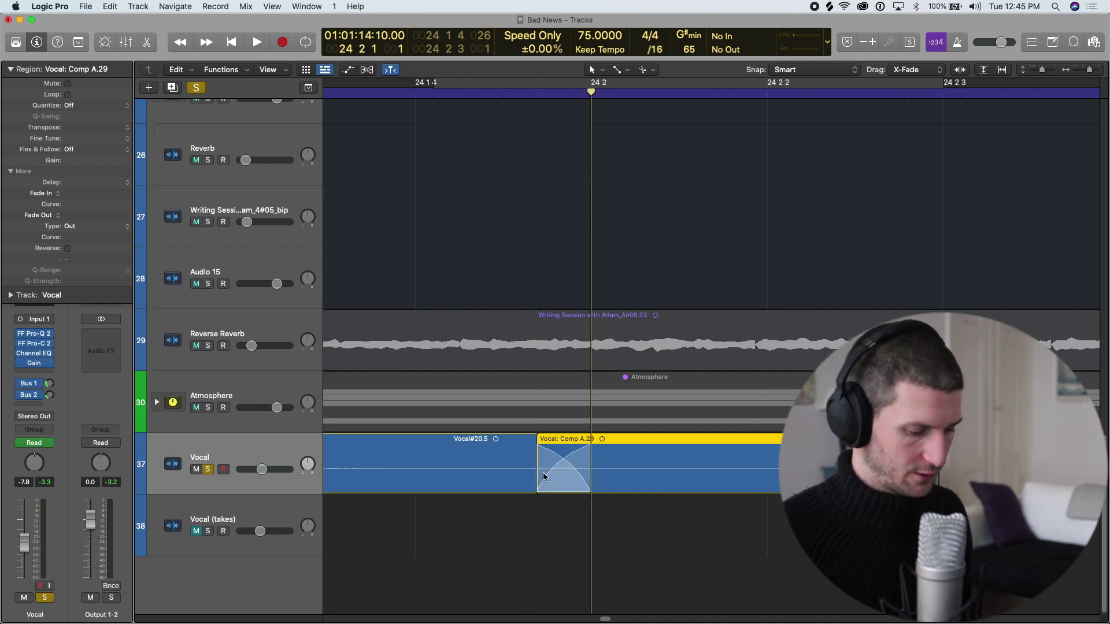
{"action": "key", "text": "super+z"}
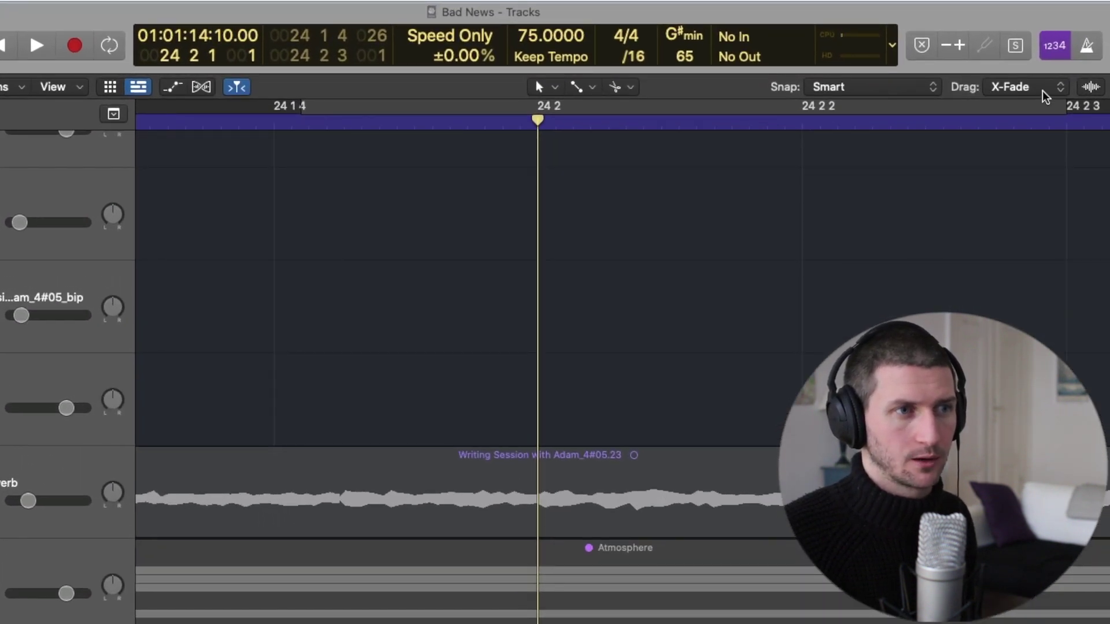
{"action": "left_click", "coordinate": [1045, 96]}
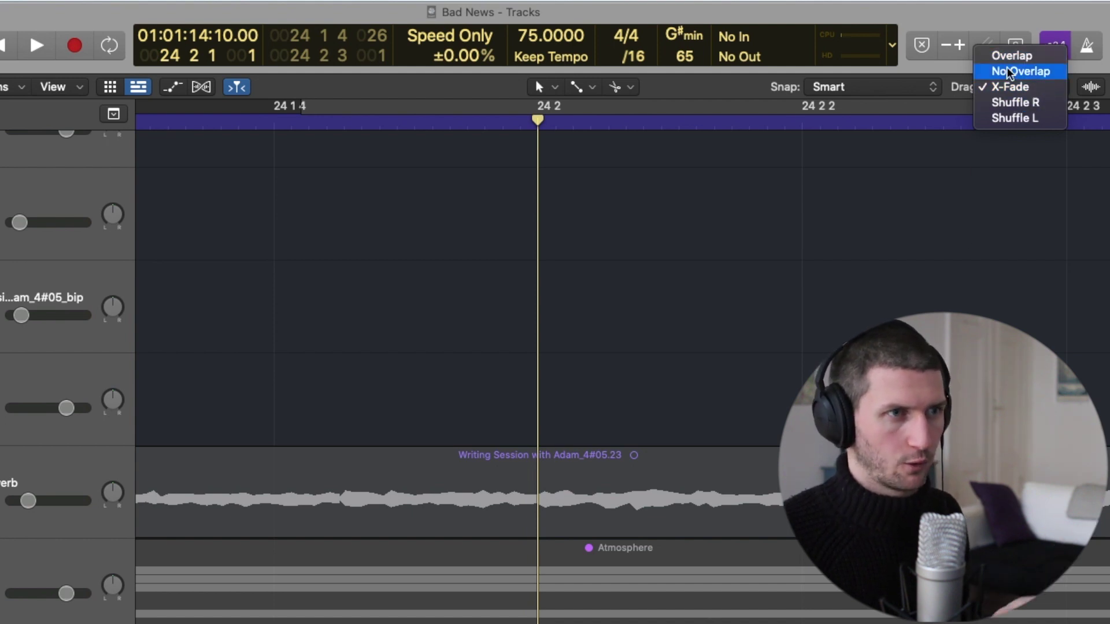
{"action": "left_click", "coordinate": [1009, 86]}
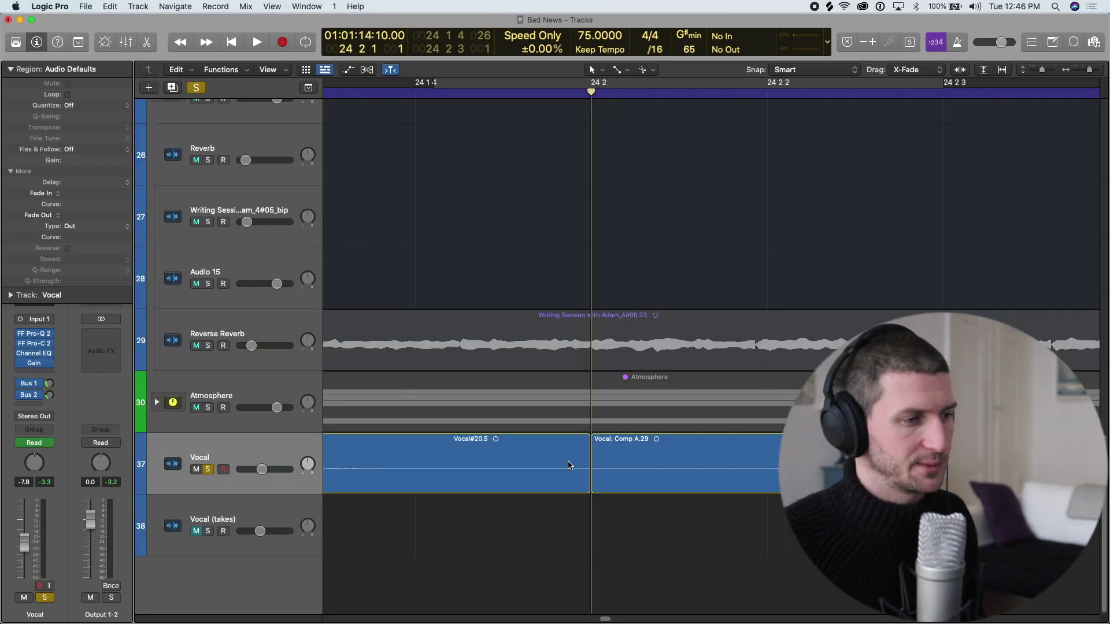
{"action": "left_click", "coordinate": [581, 490]}
Draw a tiny crossfade at the Vocal#20.5 and Comp A.29 join, then open Vocal#20.5 in the audio editor
{"action": "left_click_drag", "start_coordinate": [591, 490], "coordinate": [605, 490]}
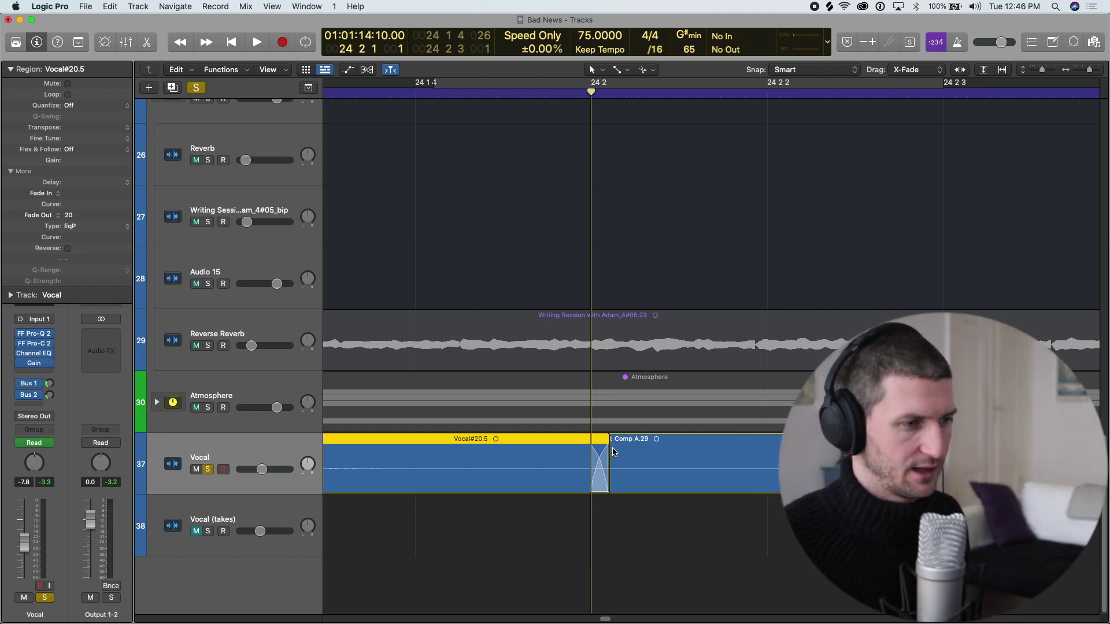
{"action": "key", "text": "super+Right"}
{"action": "key", "text": "super+Right"}
{"action": "key", "text": "super+Right"}
{"action": "key", "text": "super+Right"}
{"action": "key", "text": "super+Right"}
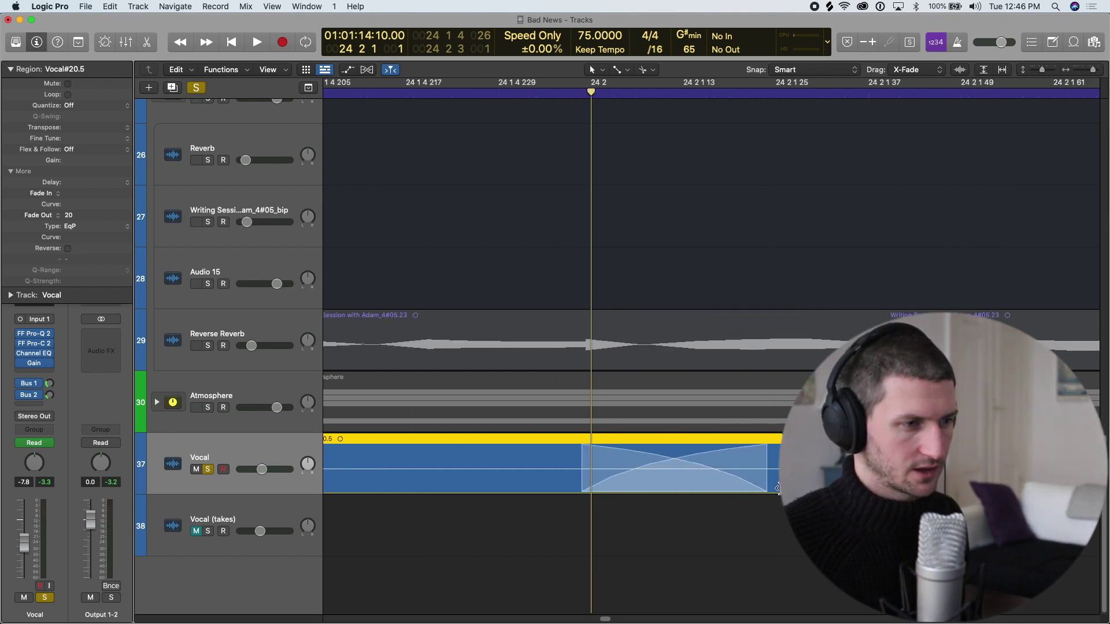
{"action": "left_click_drag", "start_coordinate": [777, 488], "coordinate": [601, 487]}
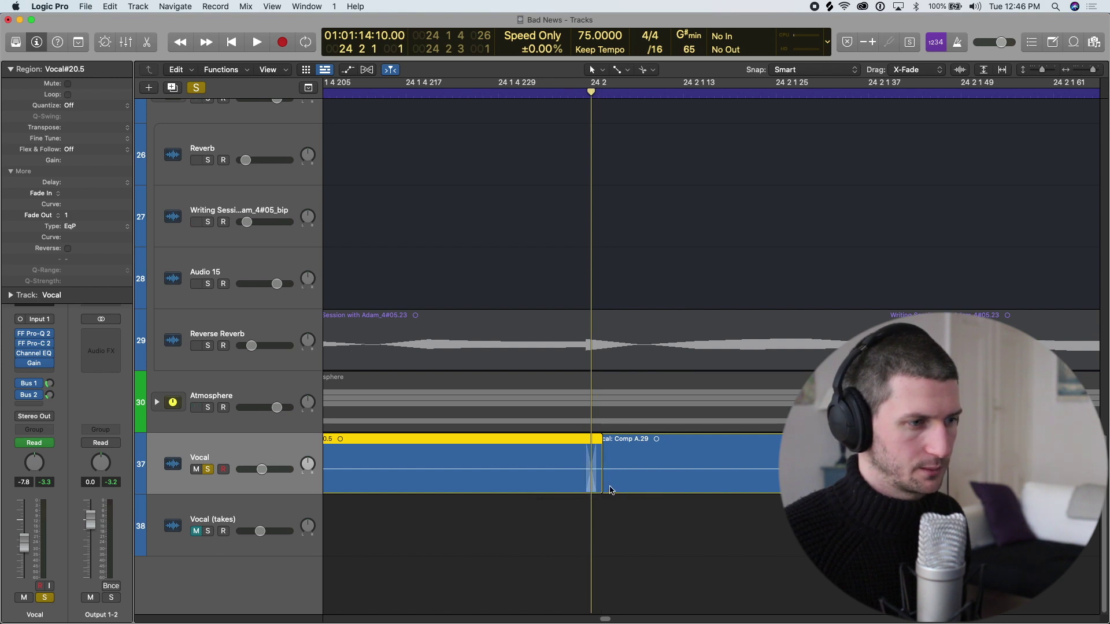
{"action": "left_click", "coordinate": [641, 476]}
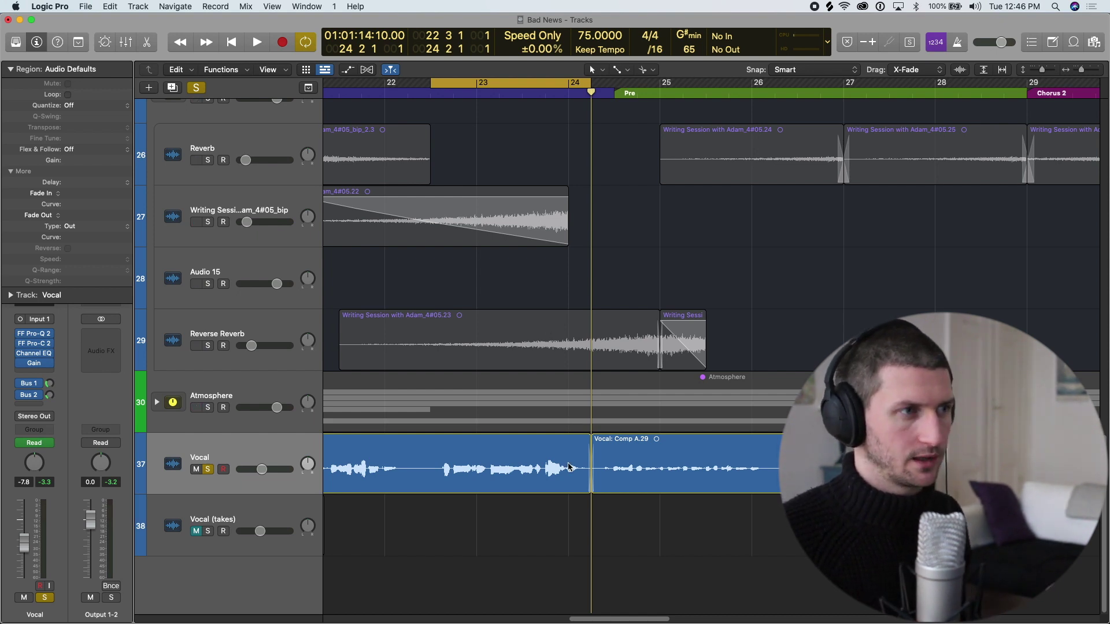
{"action": "double_click", "coordinate": [525, 478]}
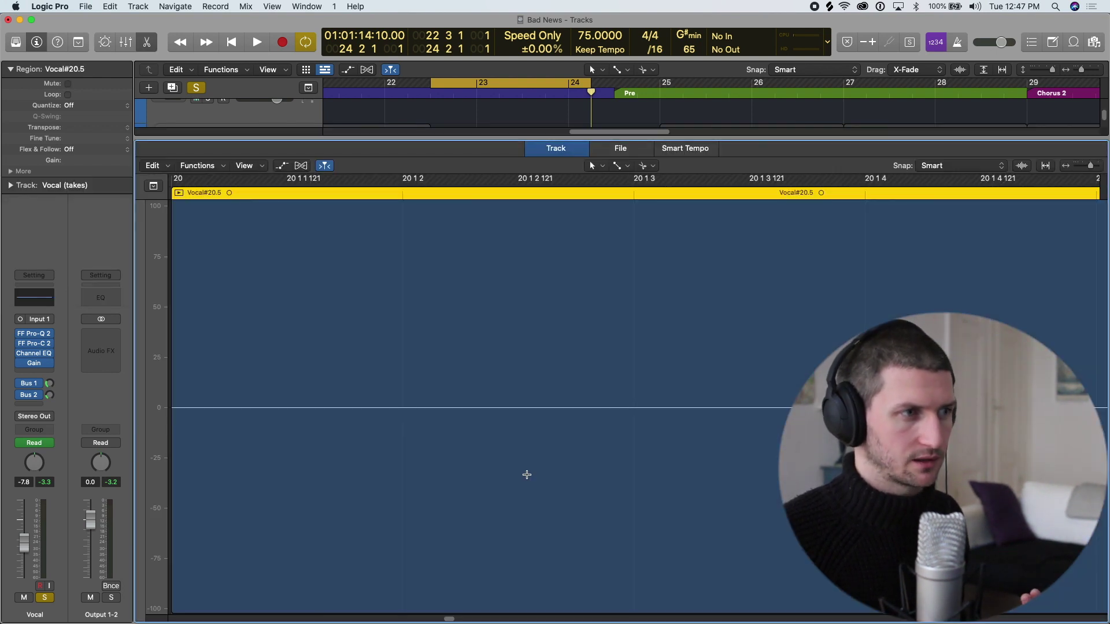
Enlarge the Vocal#20.5 waveform vertically and zoom in around the playhead
{"action": "scroll", "coordinate": [545, 422], "scroll_direction": "down", "scroll_amount": 10}
{"action": "scroll", "coordinate": [584, 424], "scroll_direction": "up", "scroll_amount": 2}
{"action": "scroll", "coordinate": [623, 427], "scroll_direction": "right", "scroll_amount": 6}
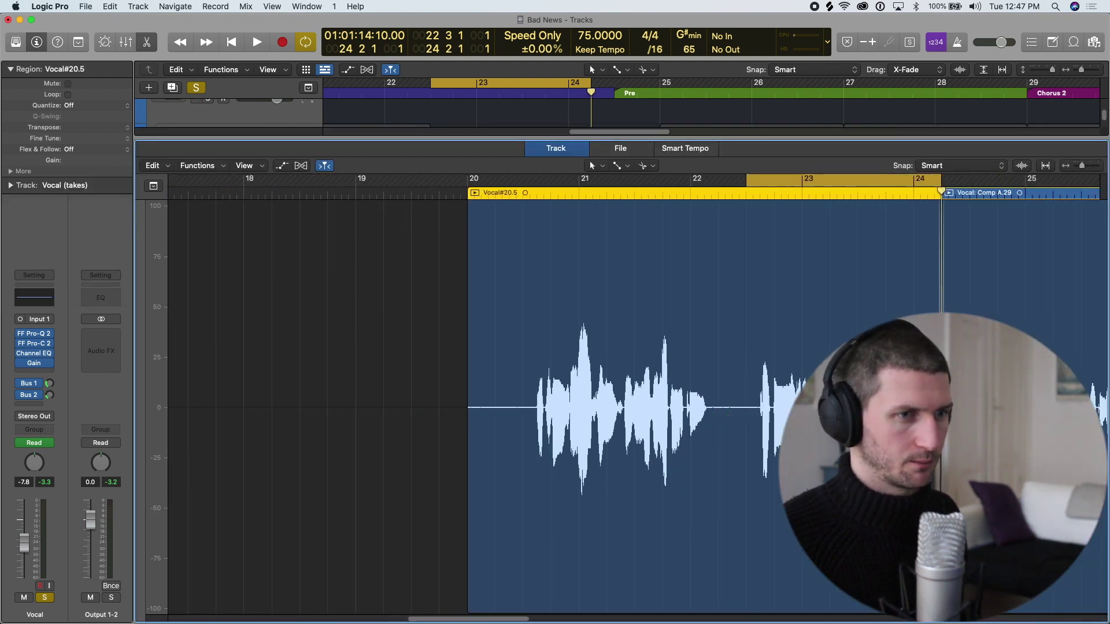
{"action": "scroll", "coordinate": [620, 422], "scroll_direction": "up", "scroll_amount": 5}
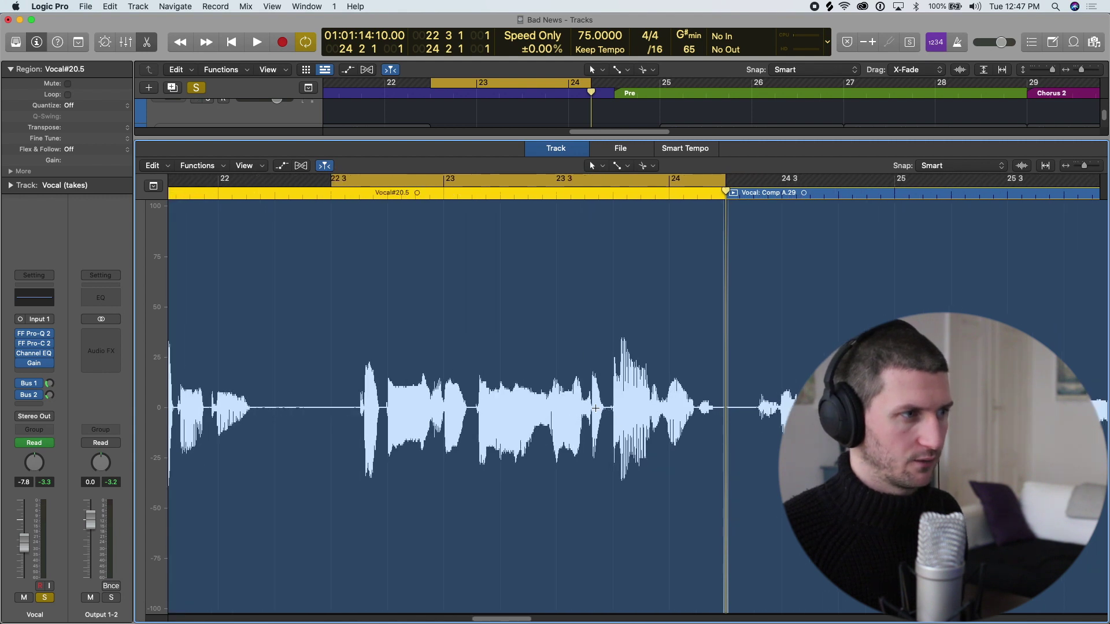
{"action": "scroll", "coordinate": [595, 408], "scroll_direction": "up", "scroll_amount": 2}
{"action": "scroll", "coordinate": [595, 408], "scroll_direction": "up", "scroll_amount": 1}
{"action": "scroll", "coordinate": [595, 408], "scroll_direction": "left", "scroll_amount": 2}
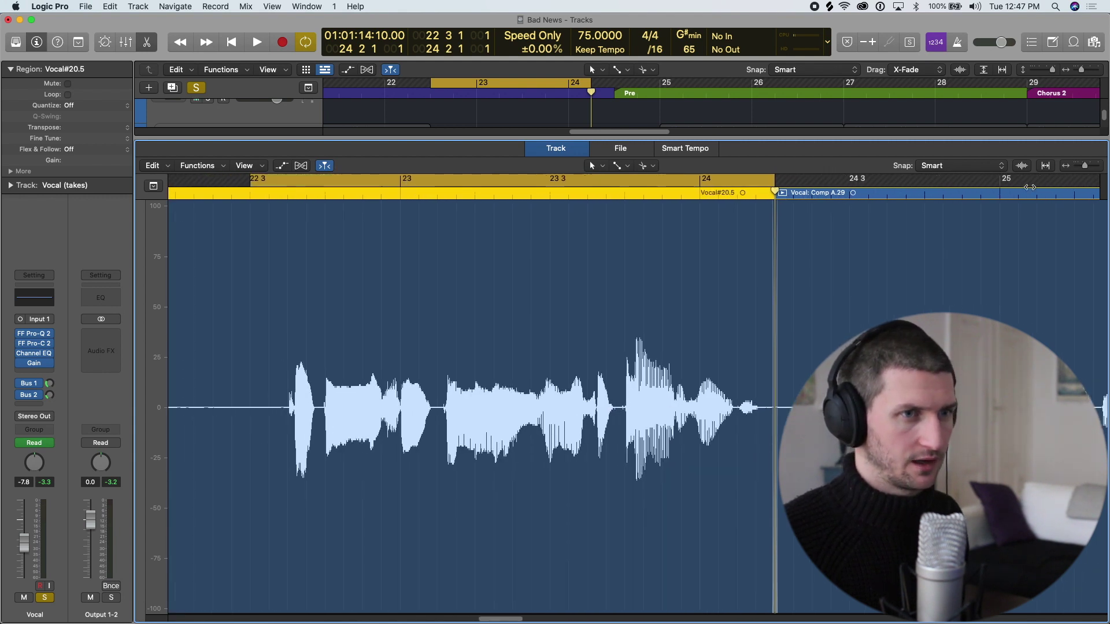
{"action": "left_click", "coordinate": [1021, 166]}
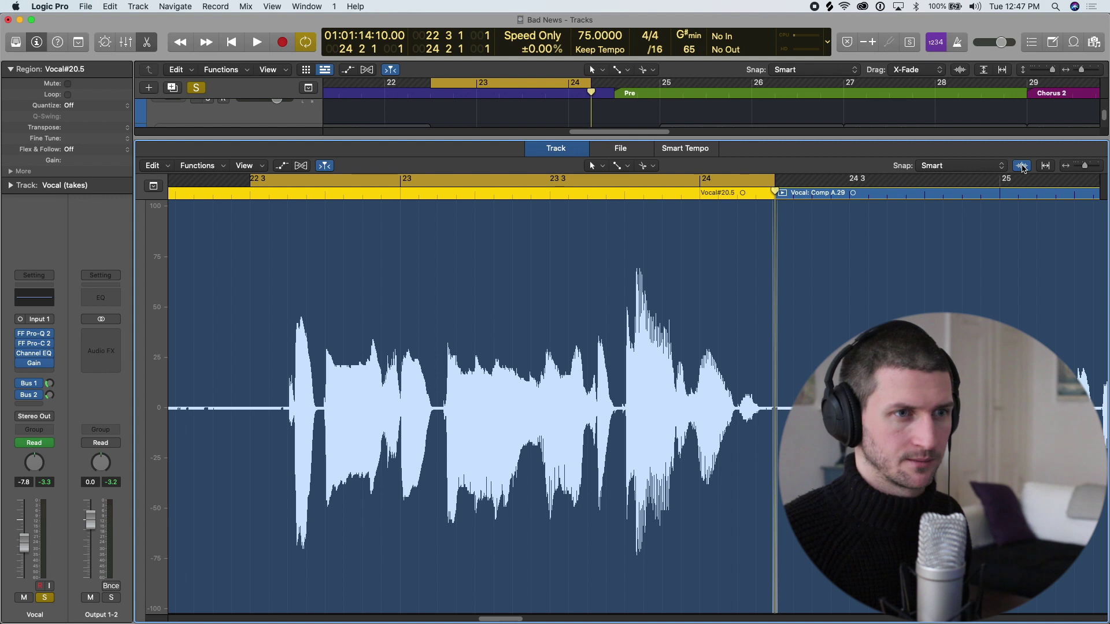
{"action": "left_click_drag", "start_coordinate": [1022, 167], "coordinate": [1020, 157]}
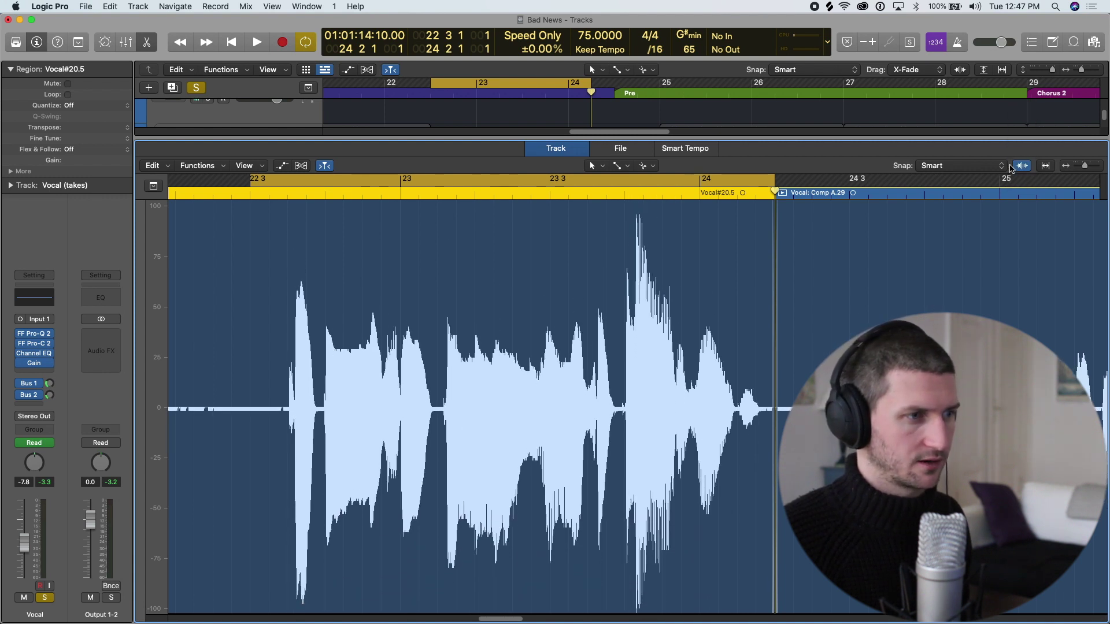
{"action": "key", "text": "super+Right"}
{"action": "key", "text": "super+Right"}
{"action": "scroll", "coordinate": [603, 301], "scroll_direction": "left", "scroll_amount": 5}
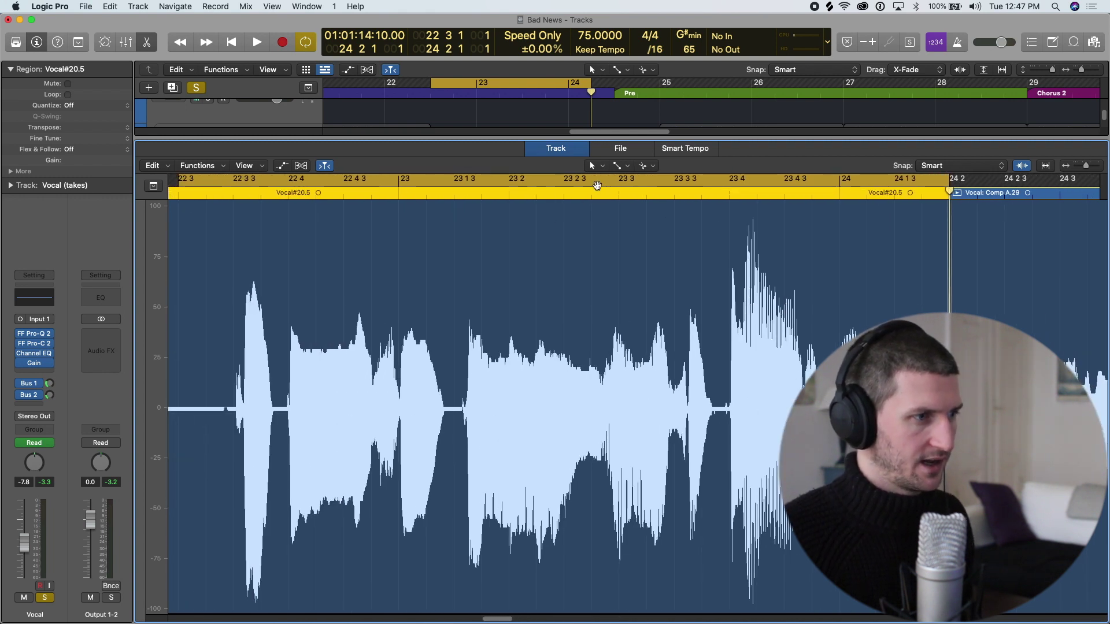
Set a new cycle from 23 3 3 125 to 23 4 1 180 and play the loop
{"action": "left_click", "coordinate": [595, 183]}
{"action": "scroll", "coordinate": [453, 318], "scroll_direction": "up", "scroll_amount": 3}
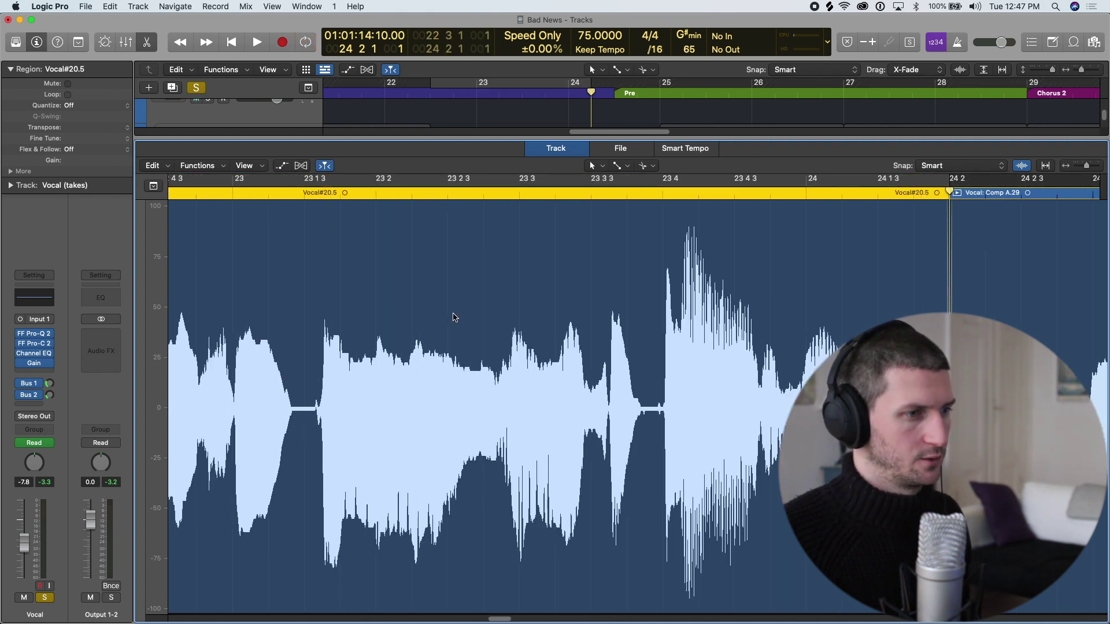
{"action": "scroll", "coordinate": [768, 338], "scroll_direction": "up", "scroll_amount": 1}
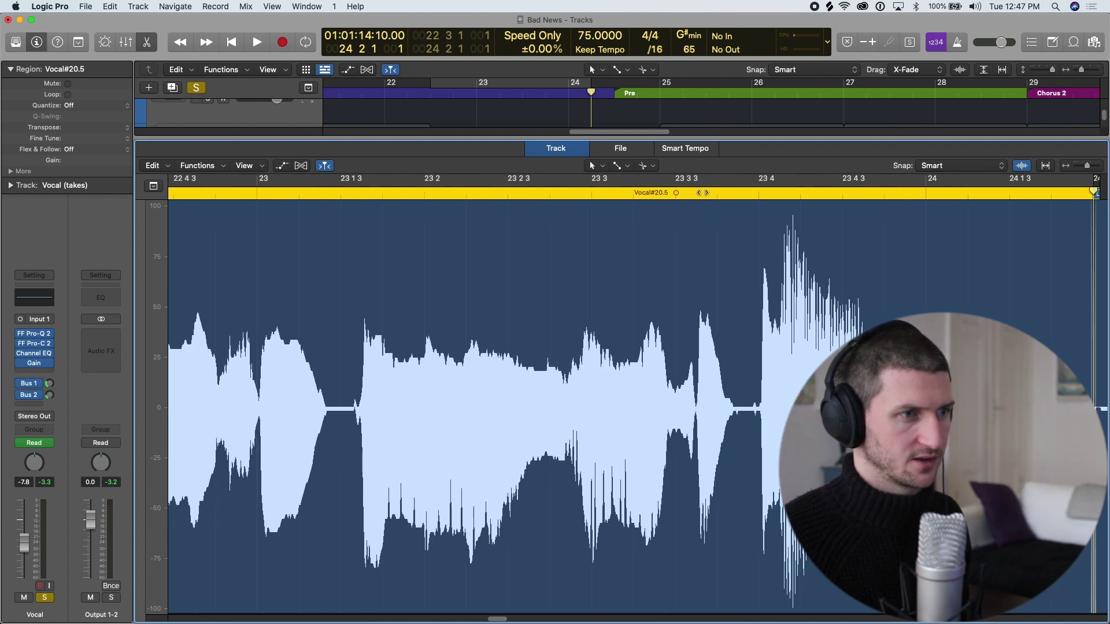
{"action": "left_click_drag", "start_coordinate": [689, 183], "coordinate": [789, 183]}
{"action": "scroll", "coordinate": [547, 334], "scroll_direction": "up", "scroll_amount": 2}
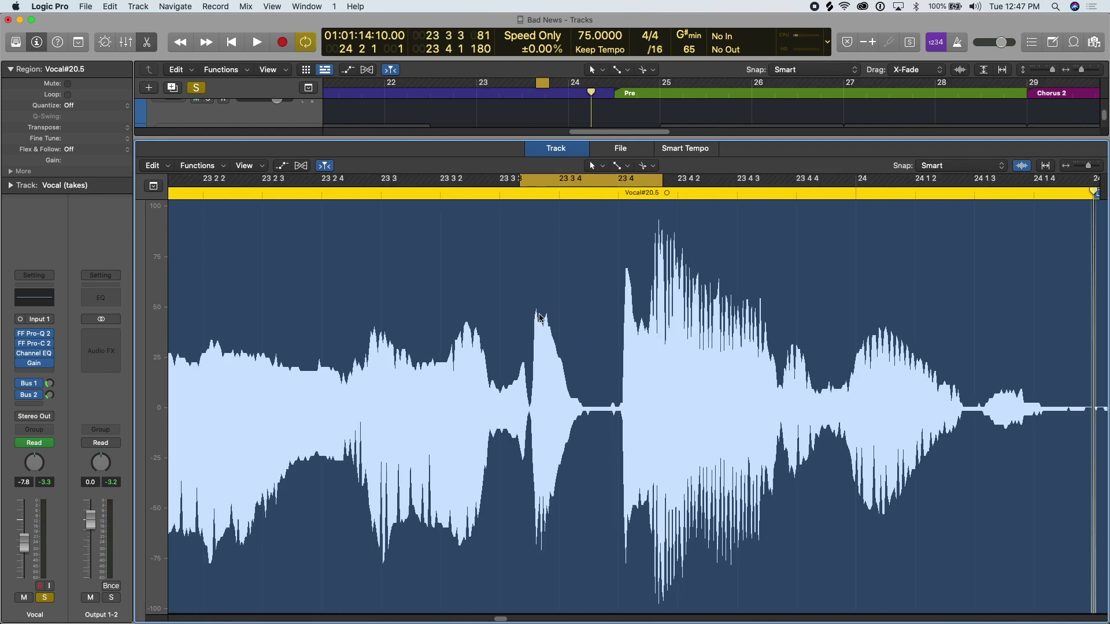
{"action": "scroll", "coordinate": [466, 248], "scroll_direction": "up", "scroll_amount": 3}
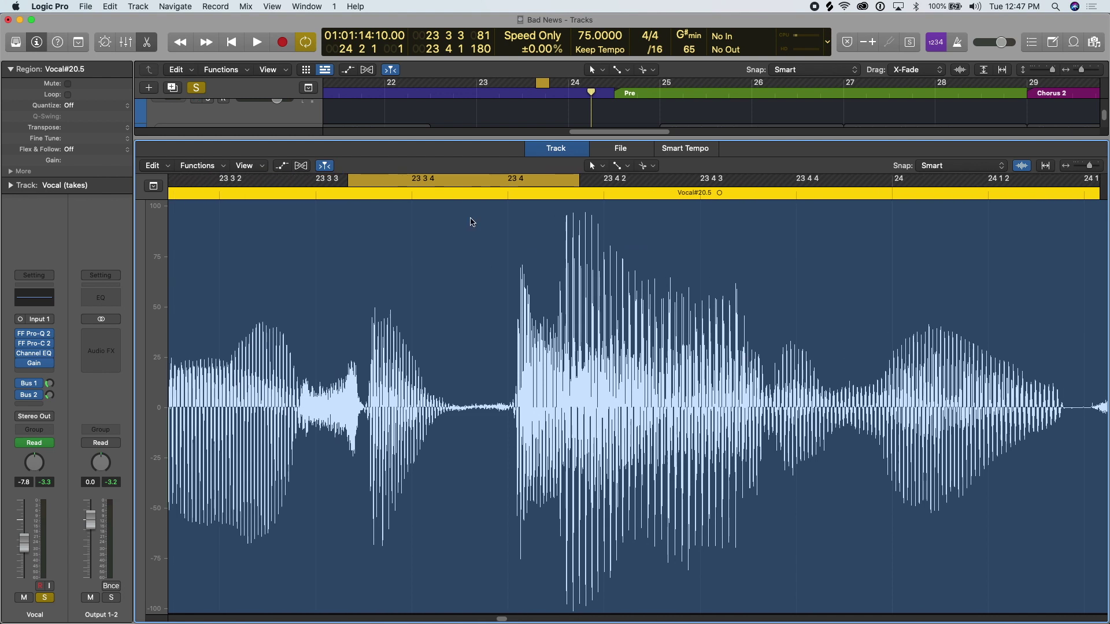
{"action": "left_click_drag", "start_coordinate": [354, 182], "coordinate": [367, 183]}
{"action": "scroll", "coordinate": [547, 219], "scroll_direction": "up", "scroll_amount": 5}
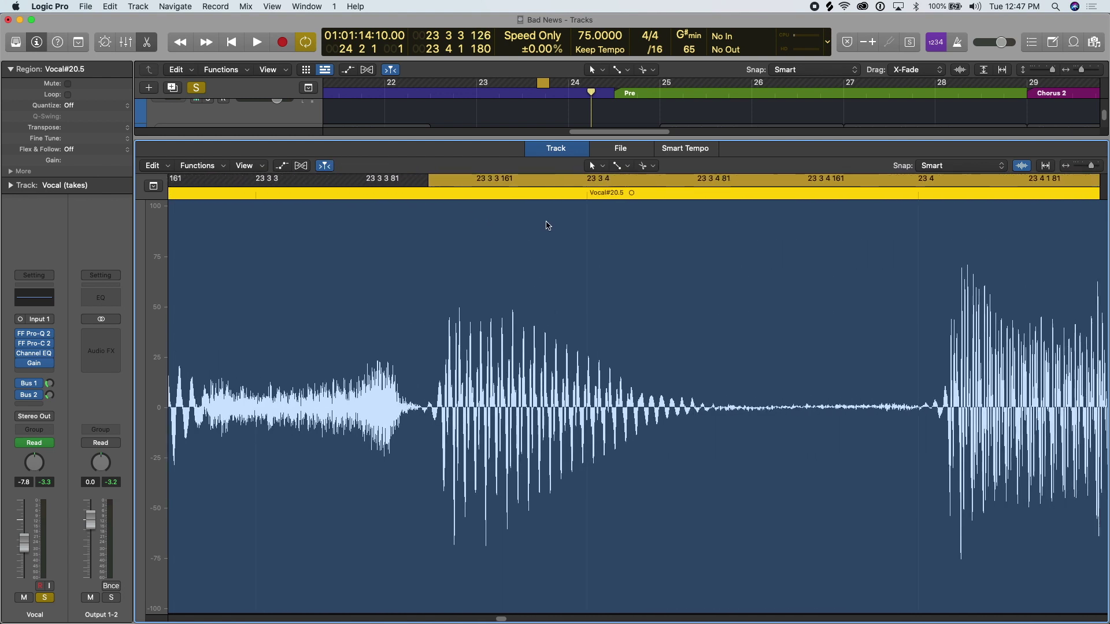
{"action": "left_click_drag", "start_coordinate": [396, 183], "coordinate": [395, 183]}
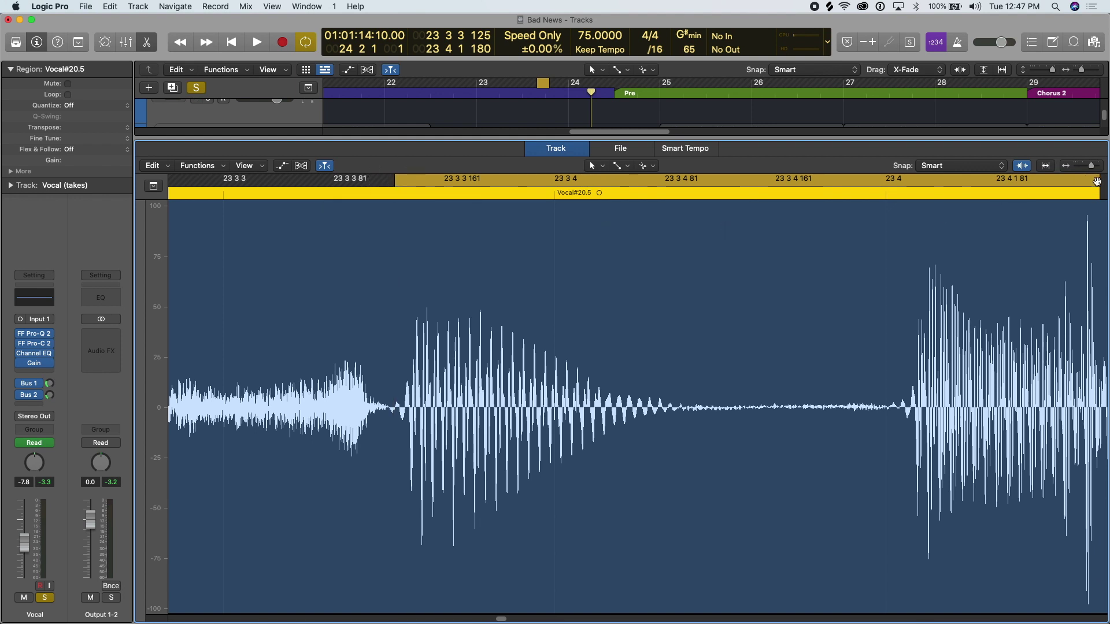
{"action": "key", "text": "space"}
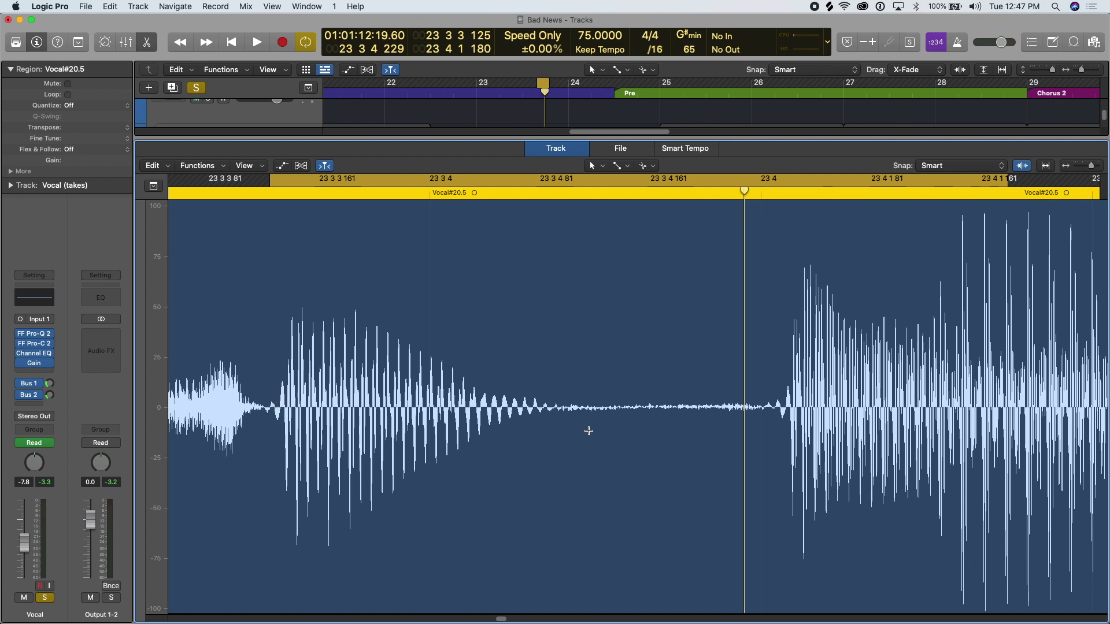
Delete the quiet vocal stretch just before bar 23 4 using the Marquee tool
{"action": "left_click", "coordinate": [618, 166]}
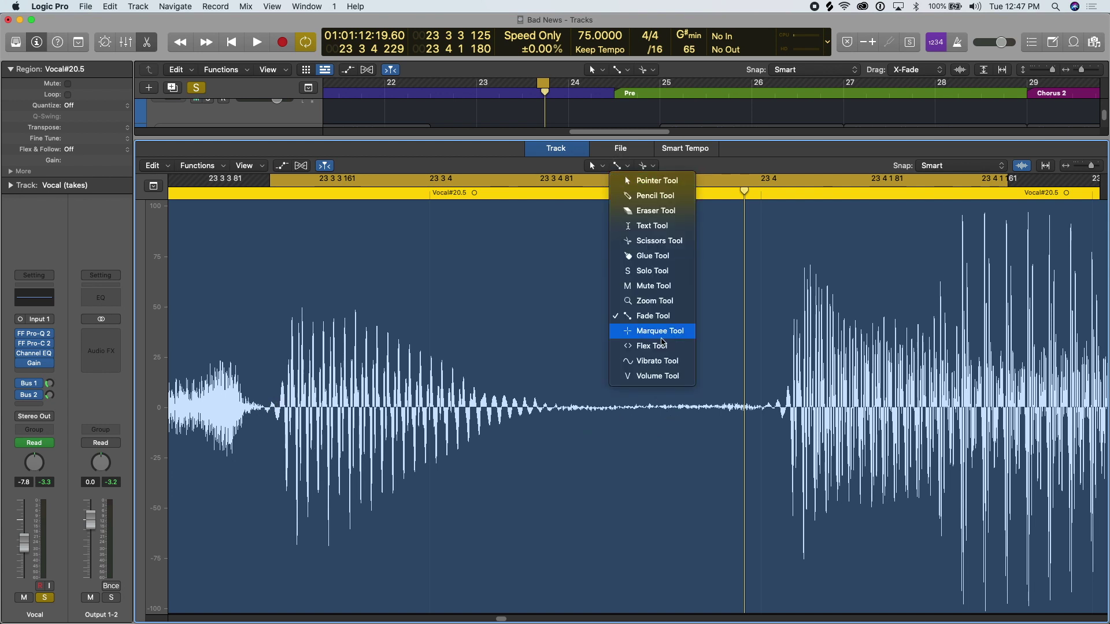
{"action": "left_click", "coordinate": [663, 339]}
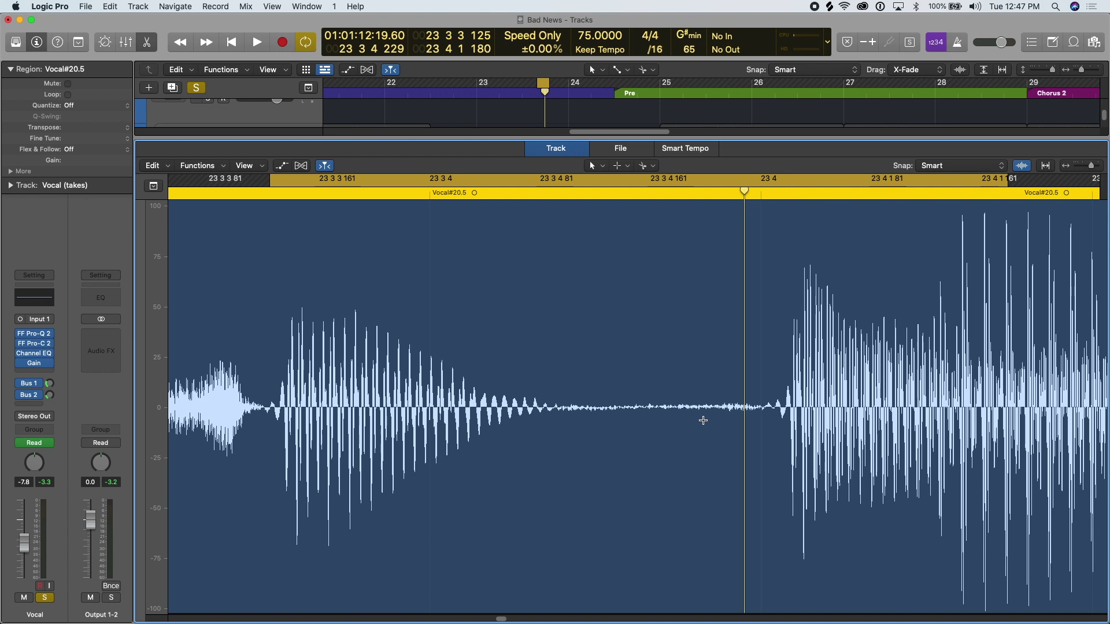
{"action": "left_click_drag", "start_coordinate": [701, 418], "coordinate": [270, 412]}
{"action": "key", "text": "super+Right"}
{"action": "key", "text": "super+Right"}
{"action": "key", "text": "super+Right"}
{"action": "key", "text": "super+Right"}
{"action": "key", "text": "super+Right"}
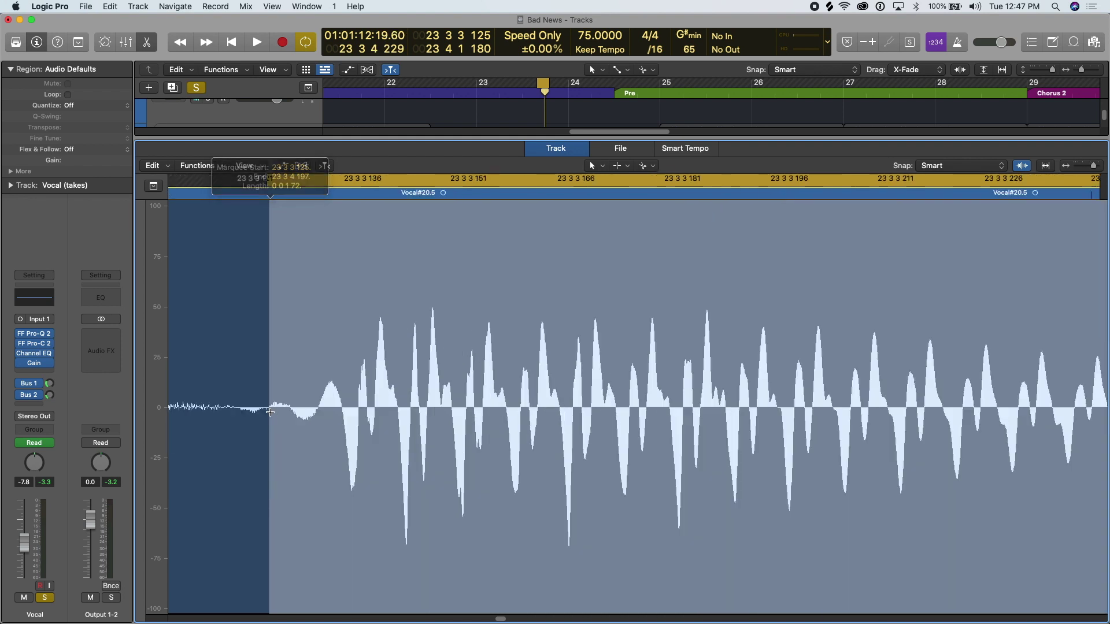
{"action": "key", "text": "Delete"}
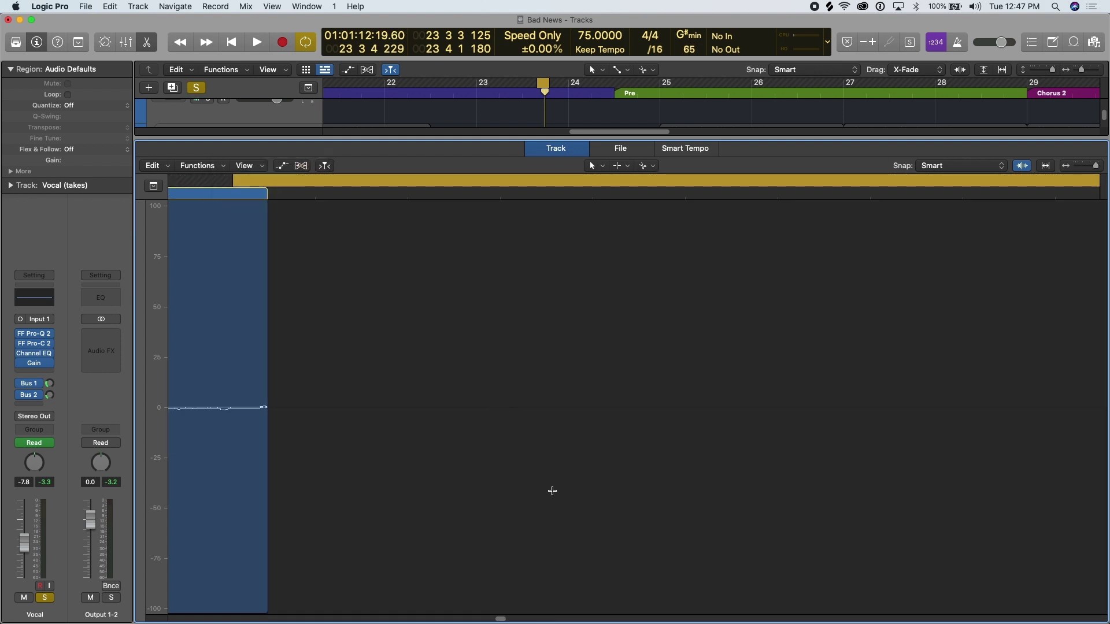
Slide Vocal#20.14 left toward 23 3 3 122 to close the gap
{"action": "key", "text": "z"}
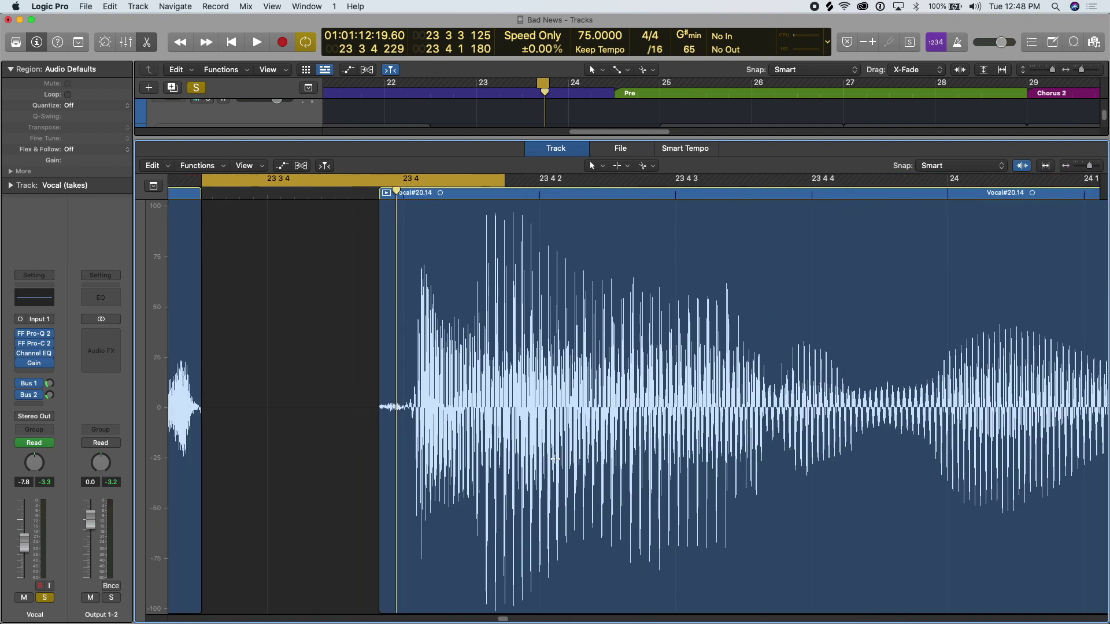
{"action": "key", "text": "super+Right"}
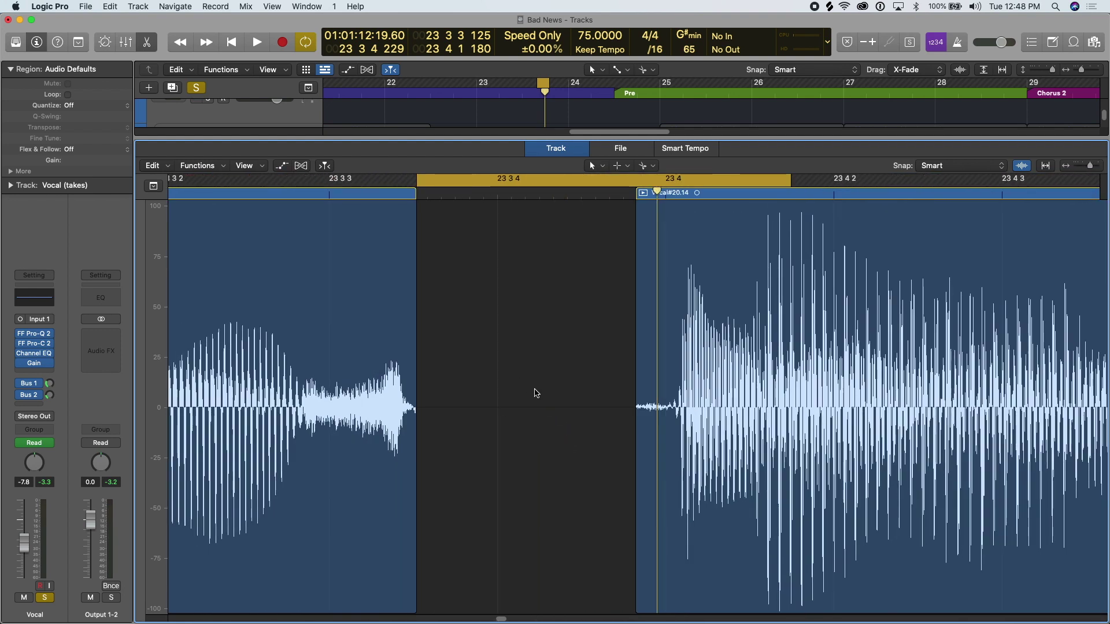
{"action": "left_click_drag", "start_coordinate": [720, 242], "coordinate": [503, 257]}
Zoom to the Vocal#20.11 / Vocal#20.14 boundary and enlarge the waveform height there
{"action": "key", "text": "super+Right"}
{"action": "key", "text": "super+Right"}
{"action": "key", "text": "super+Right"}
{"action": "key", "text": "super+Right"}
{"action": "key", "text": "super+Right"}
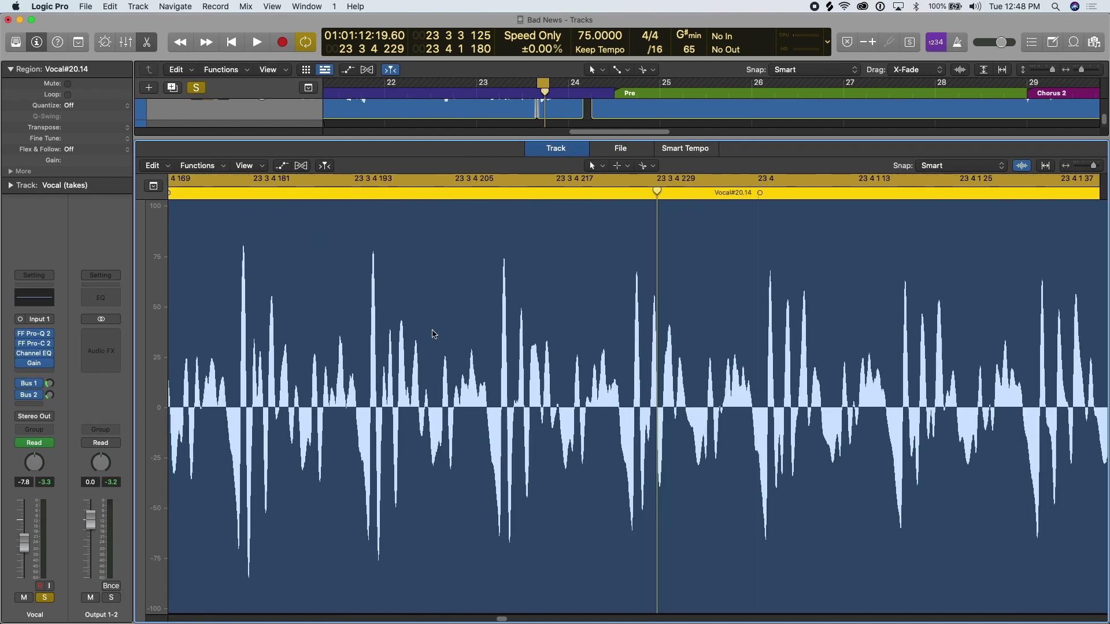
{"action": "scroll", "coordinate": [432, 332], "scroll_direction": "left", "scroll_amount": 10}
{"action": "key", "text": "super+Left"}
{"action": "key", "text": "super+Left"}
{"action": "scroll", "coordinate": [460, 313], "scroll_direction": "down", "scroll_amount": 3}
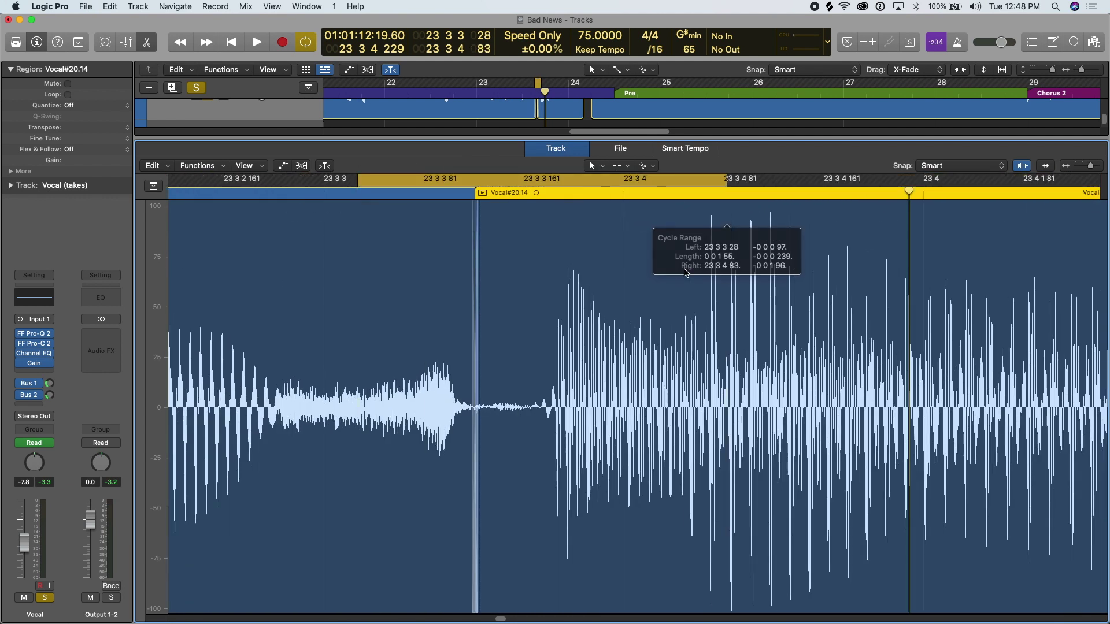
{"action": "scroll", "coordinate": [604, 325], "scroll_direction": "up", "scroll_amount": 10}
{"action": "scroll", "coordinate": [604, 325], "scroll_direction": "left", "scroll_amount": 10}
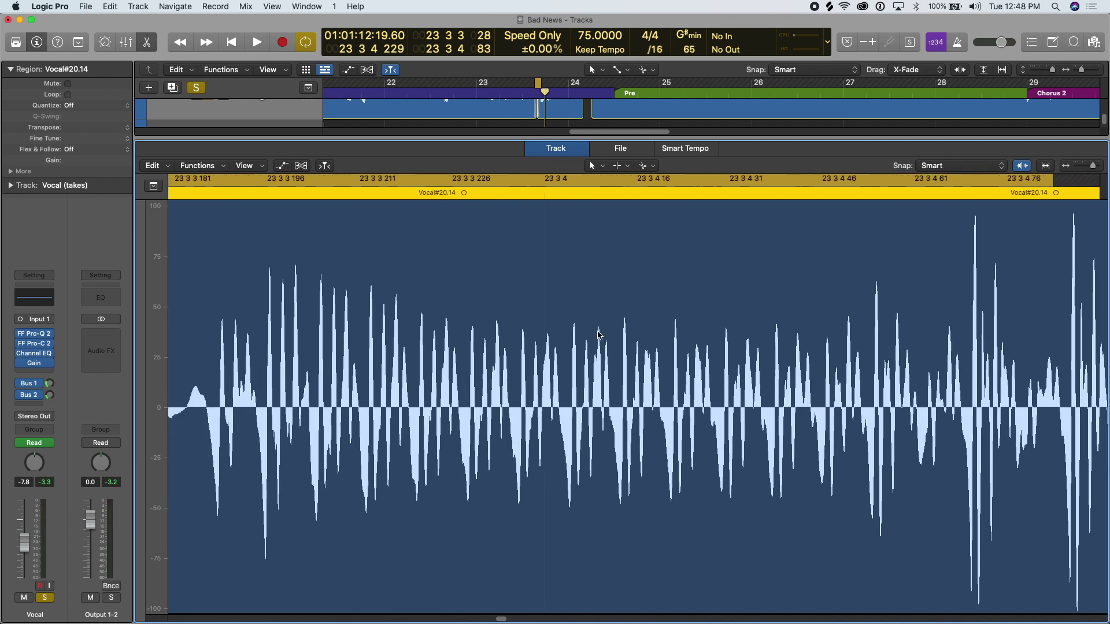
{"action": "scroll", "coordinate": [488, 392], "scroll_direction": "up", "scroll_amount": 2}
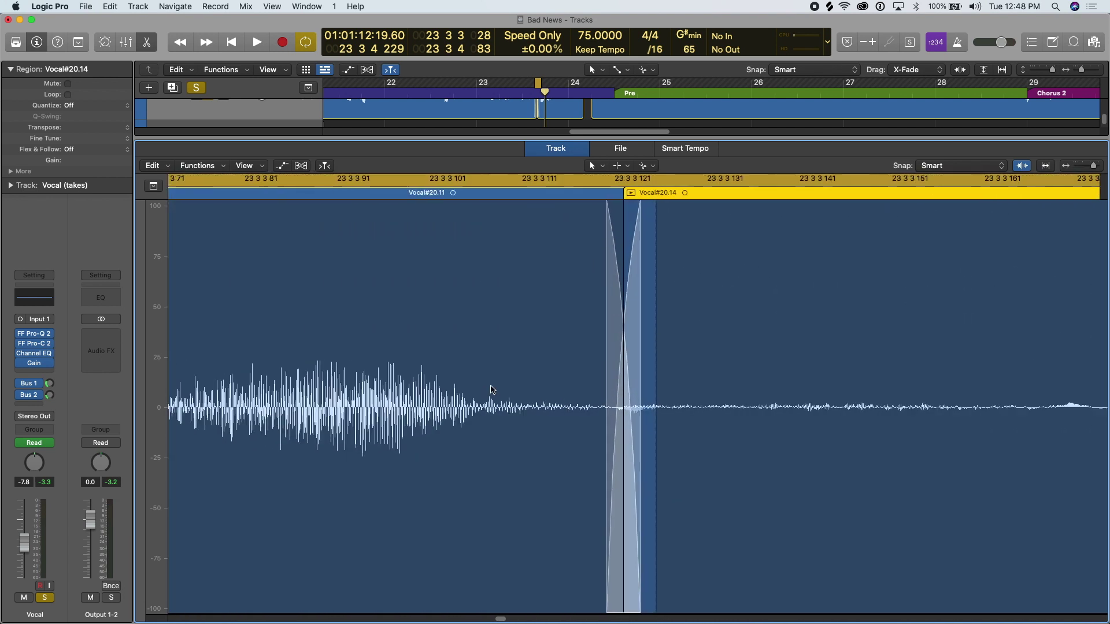
{"action": "left_click", "coordinate": [549, 310]}
{"action": "scroll", "coordinate": [669, 256], "scroll_direction": "up", "scroll_amount": 4}
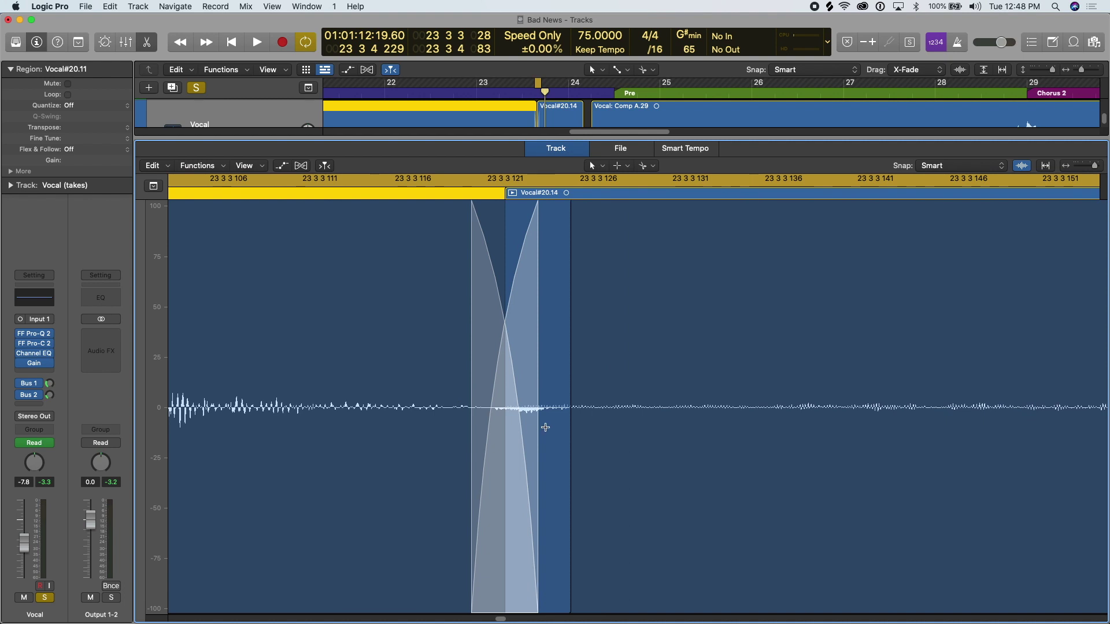
{"action": "left_click_drag", "start_coordinate": [1022, 167], "coordinate": [1023, 86]}
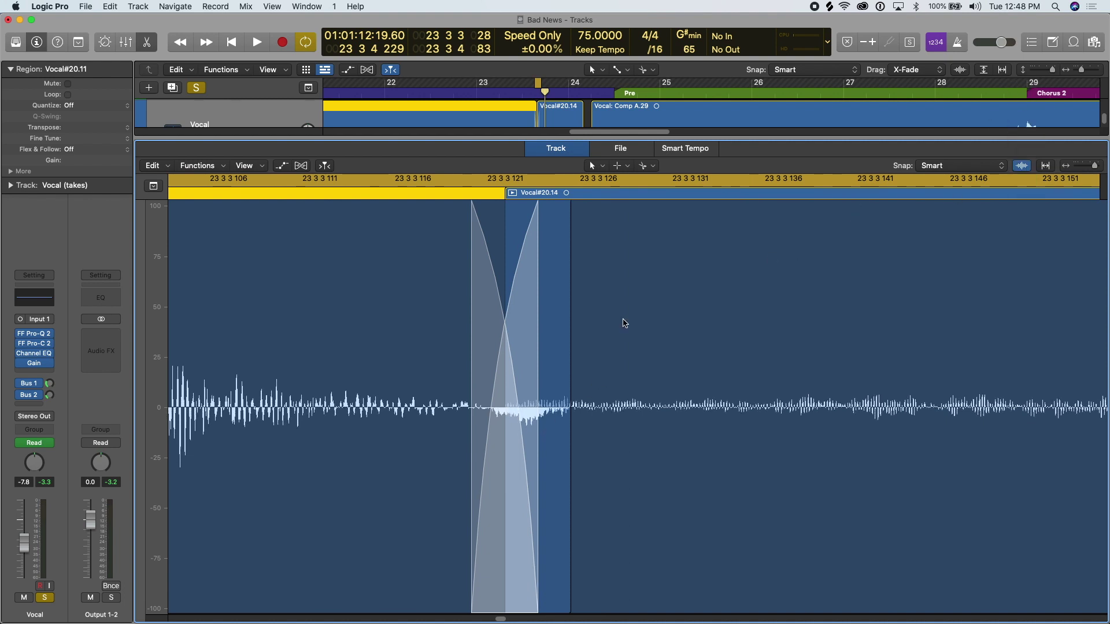
Trim Vocal#20.11's end so it meets Vocal#20.14 in a crossfade near 23 3 3 121
{"action": "left_click", "coordinate": [624, 323]}
{"action": "scroll", "coordinate": [613, 325], "scroll_direction": "up", "scroll_amount": 4}
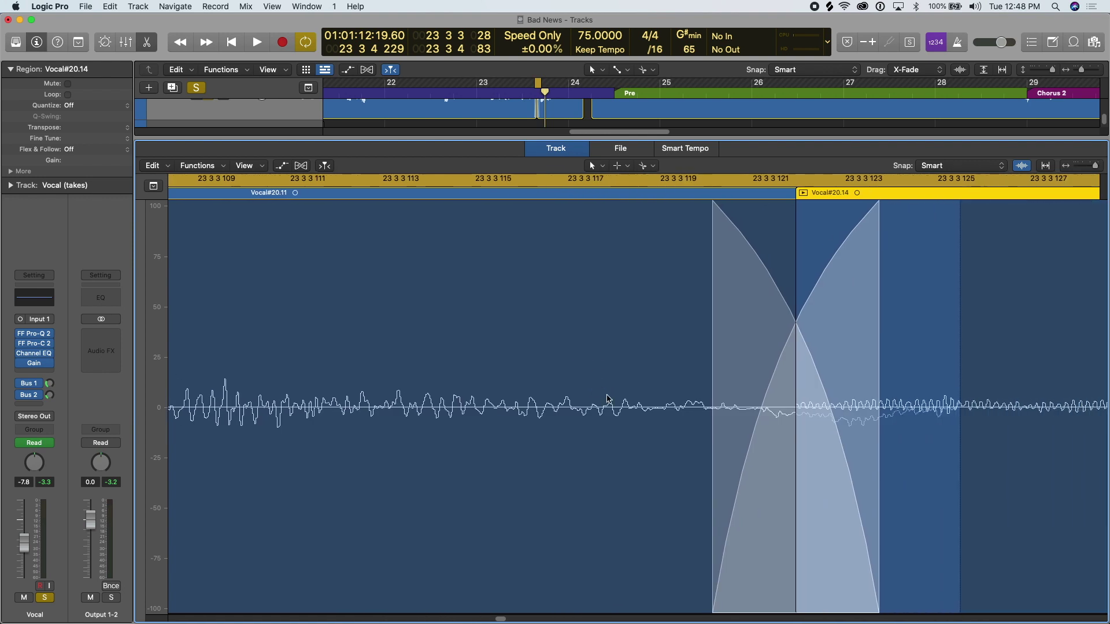
{"action": "scroll", "coordinate": [607, 398], "scroll_direction": "right", "scroll_amount": 5}
{"action": "left_click", "coordinate": [359, 329]}
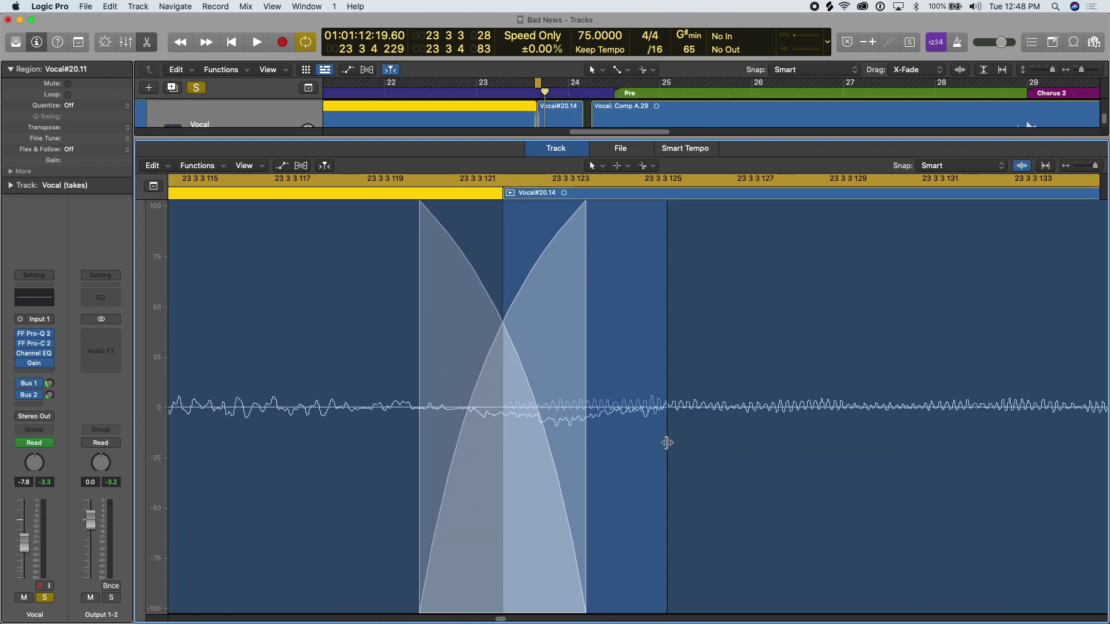
{"action": "left_click_drag", "start_coordinate": [667, 442], "coordinate": [391, 431]}
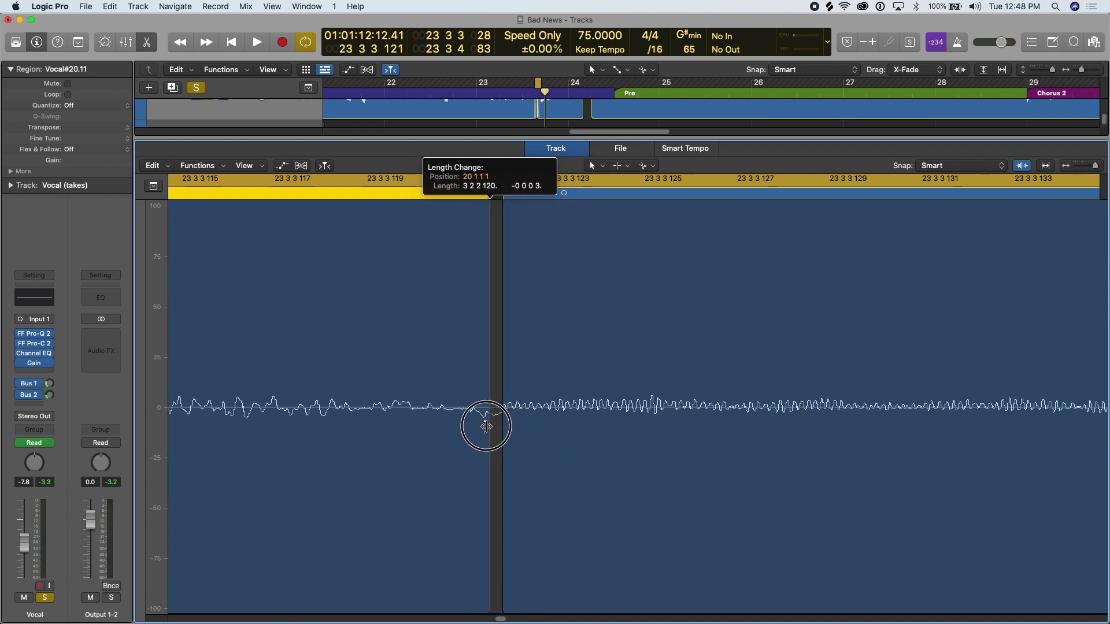
{"action": "left_click", "coordinate": [510, 428]}
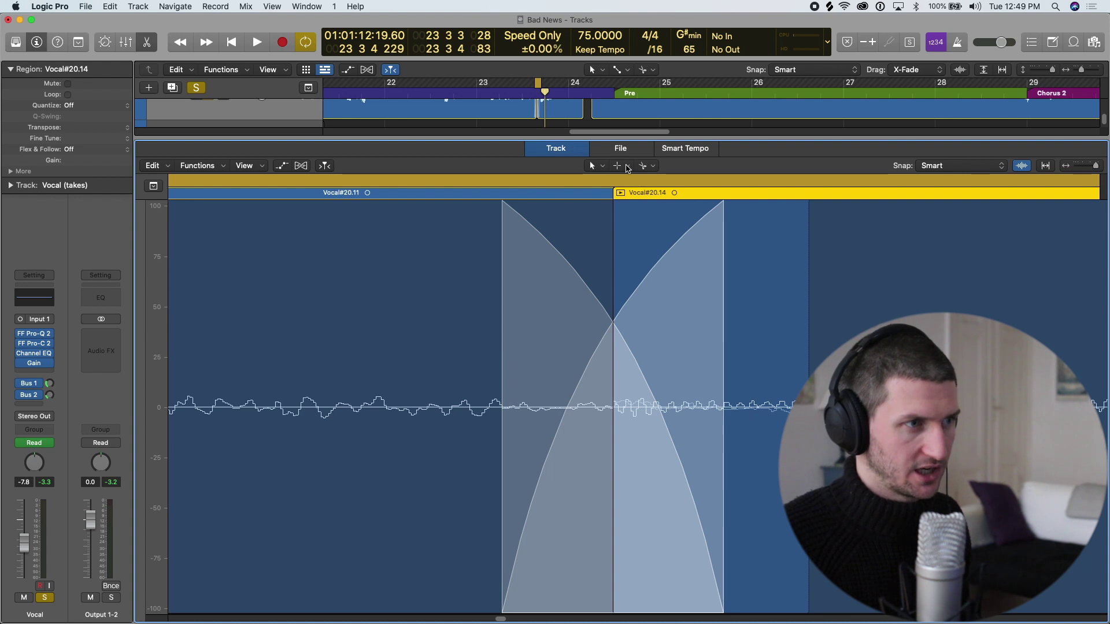
With the Fade Tool, narrow the Vocal#20.11/Vocal#20.14 crossfade and straighten its curves
{"action": "left_click", "coordinate": [627, 167]}
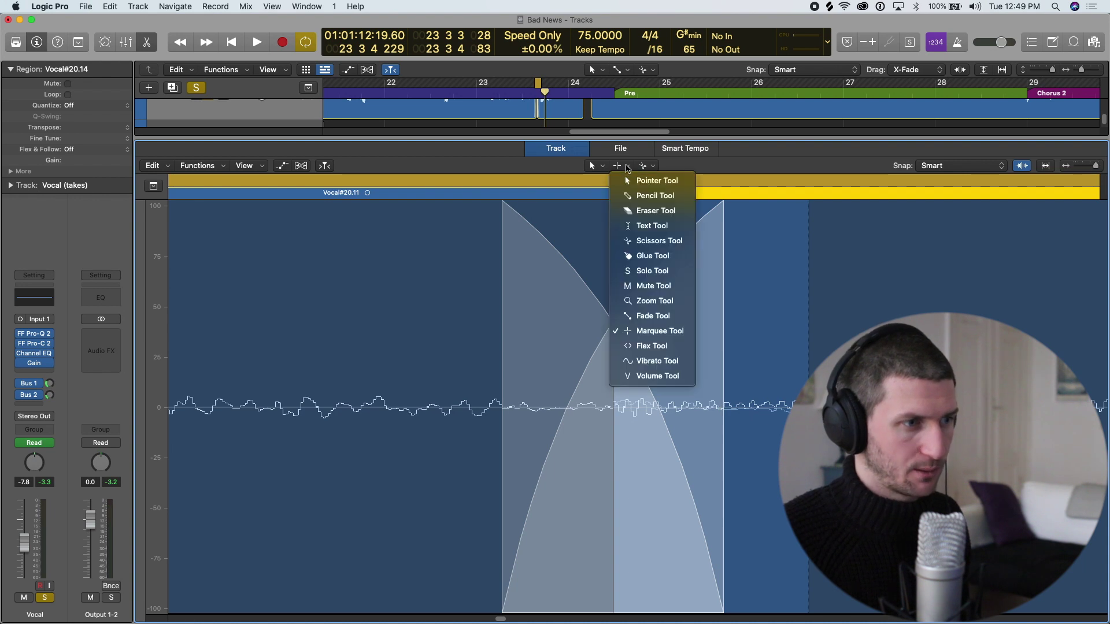
{"action": "left_click", "coordinate": [634, 316]}
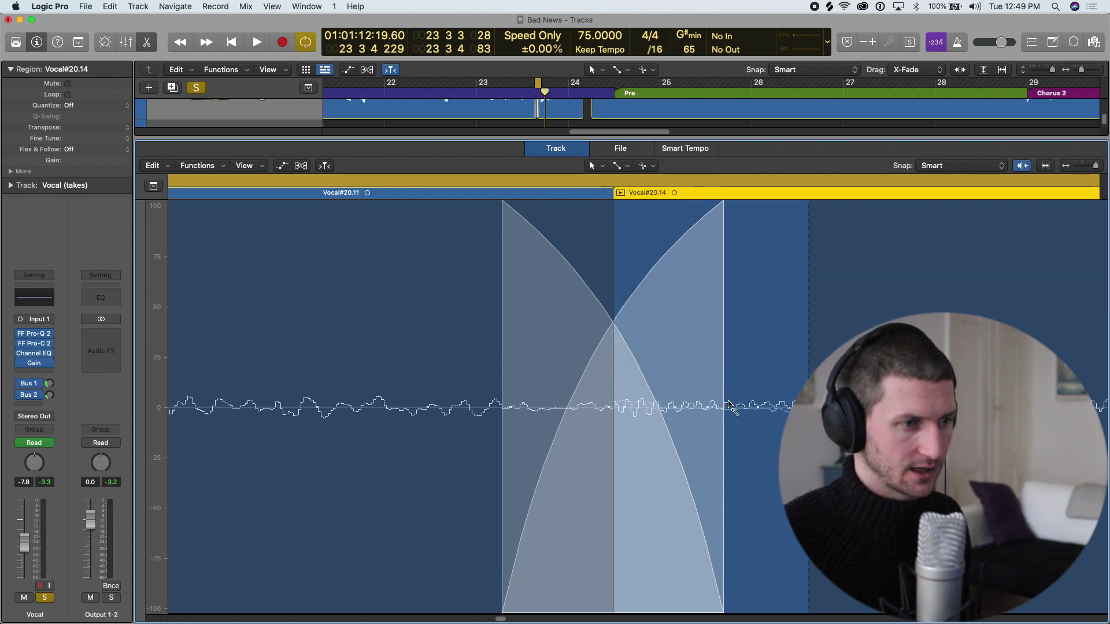
{"action": "left_click_drag", "start_coordinate": [724, 401], "coordinate": [616, 404]}
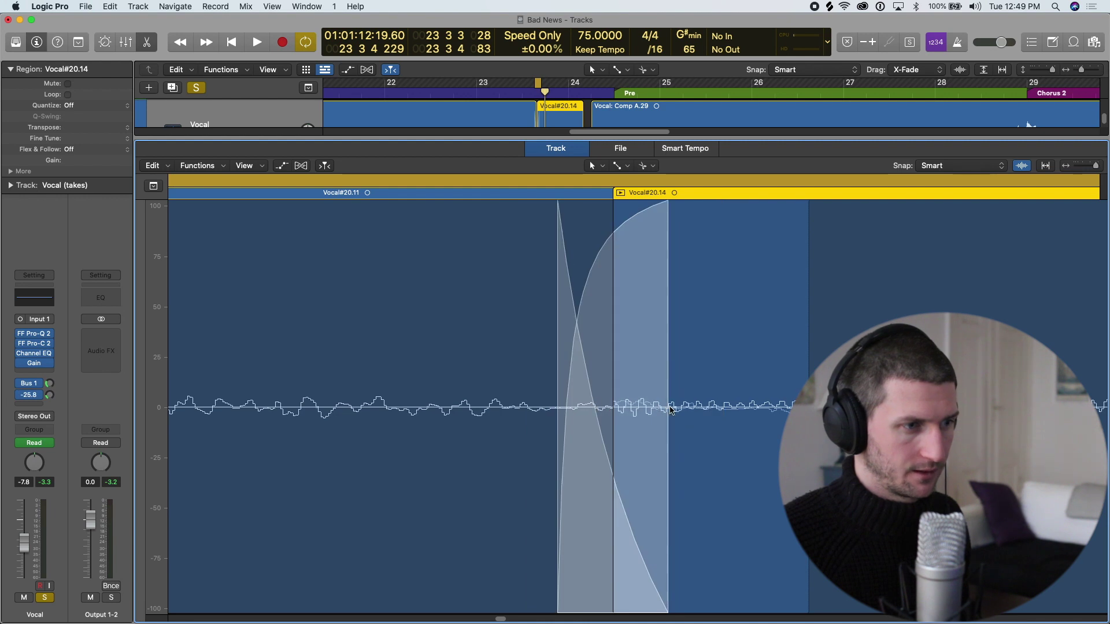
{"action": "left_click", "coordinate": [657, 403]}
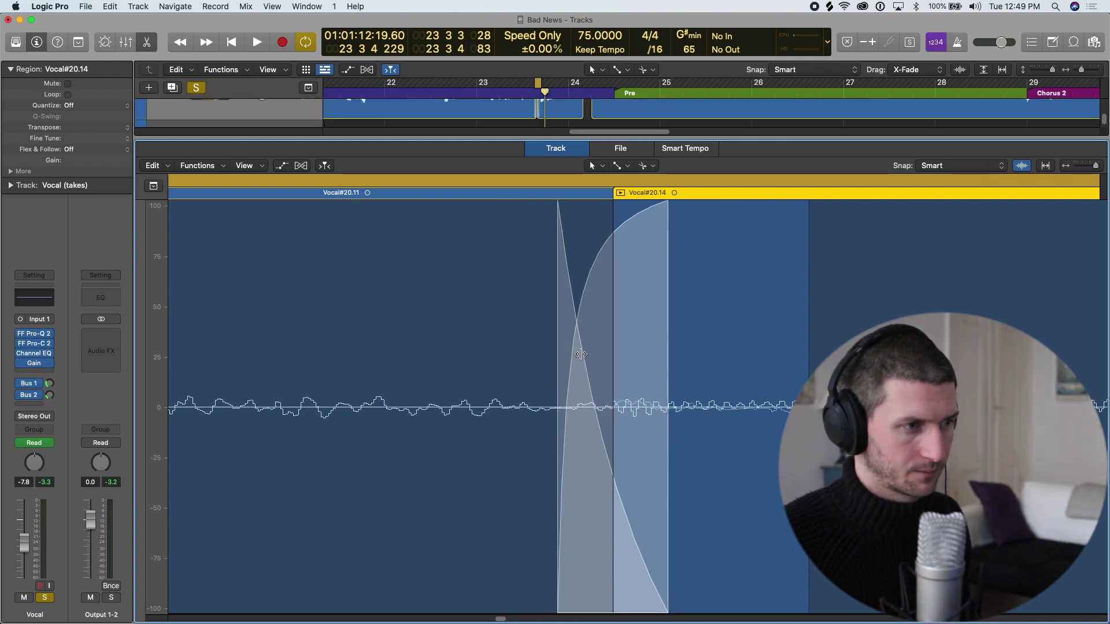
{"action": "left_click_drag", "start_coordinate": [580, 355], "coordinate": [643, 349]}
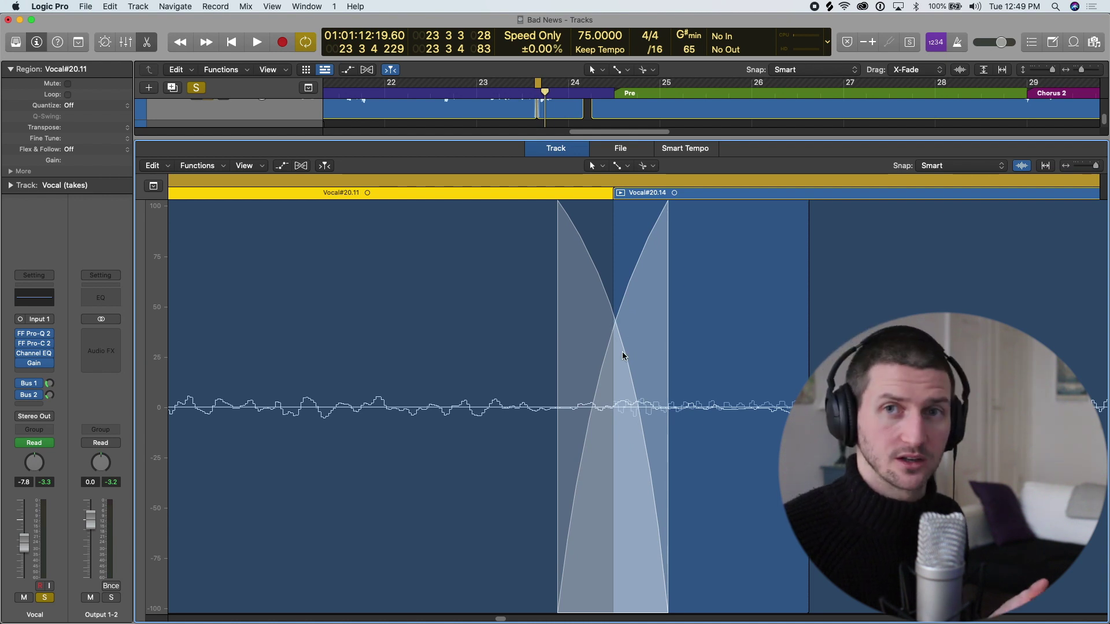
{"action": "key", "text": "super+Left"}
{"action": "key", "text": "super+Left"}
{"action": "key", "text": "super+Left"}
{"action": "key", "text": "super+Left"}
{"action": "key", "text": "super+Left"}
{"action": "key", "text": "super+Left"}
{"action": "key", "text": "super+Left"}
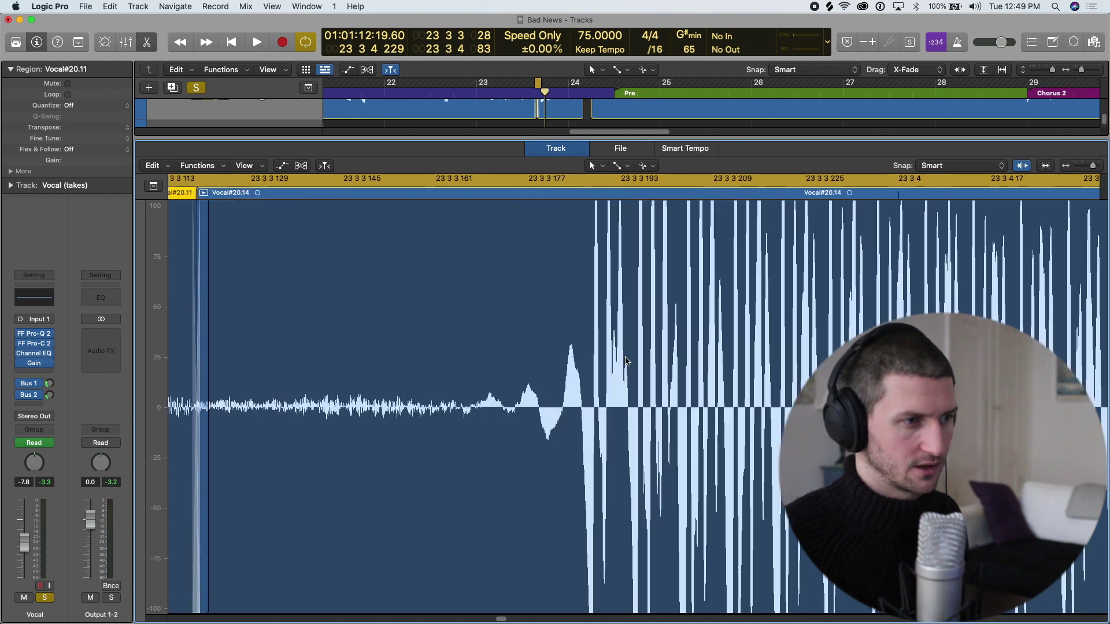
{"action": "scroll", "coordinate": [295, 387], "scroll_direction": "left", "scroll_amount": 5}
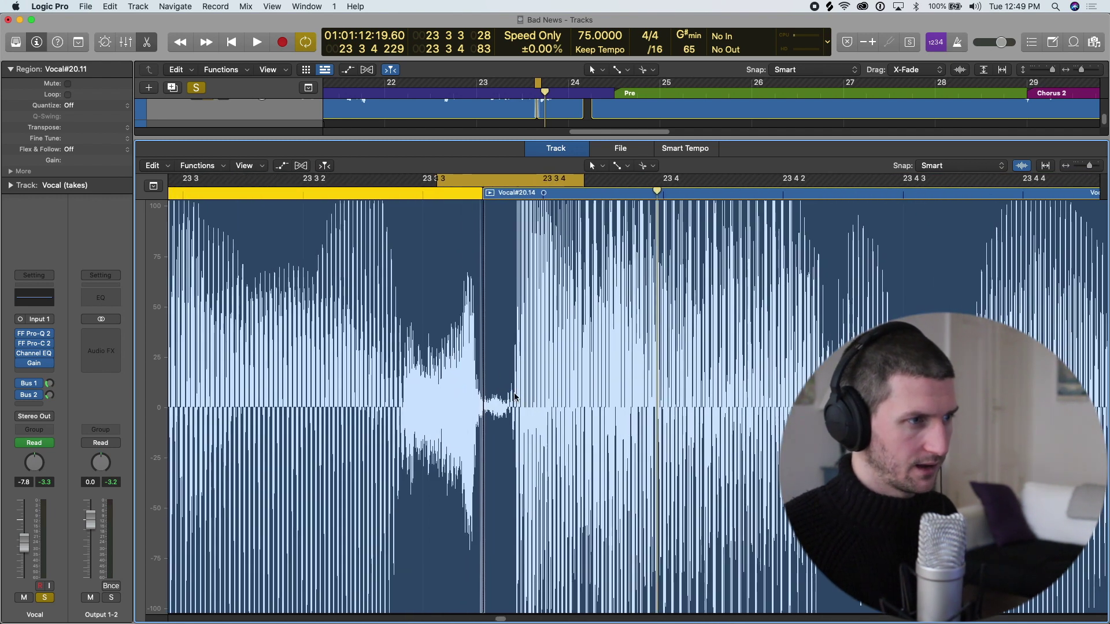
Loop bars 12 to 20, expand the Vocal (takes) take folder and solo it
{"action": "scroll", "coordinate": [488, 381], "scroll_direction": "up", "scroll_amount": 2}
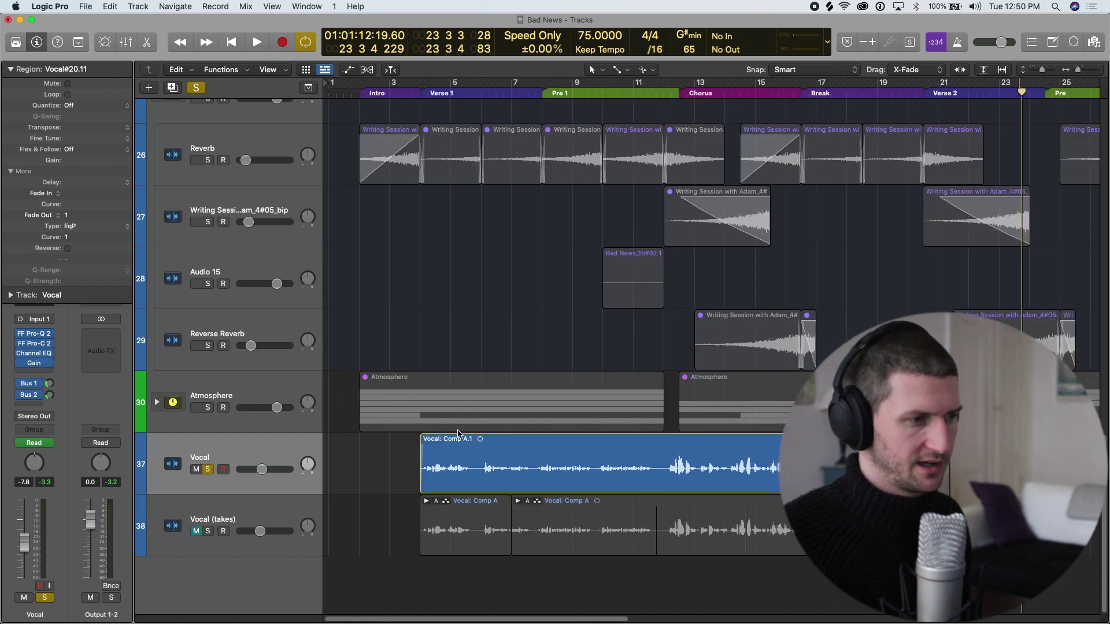
{"action": "left_click_drag", "start_coordinate": [512, 83], "coordinate": [876, 82]}
{"action": "left_click", "coordinate": [254, 508]}
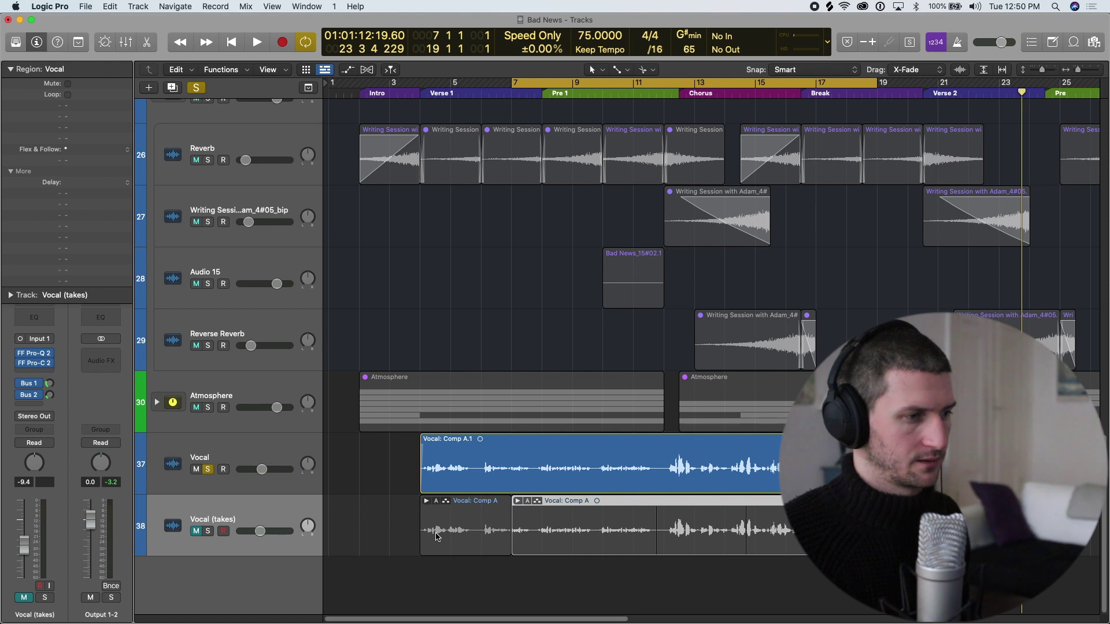
{"action": "left_click", "coordinate": [517, 501]}
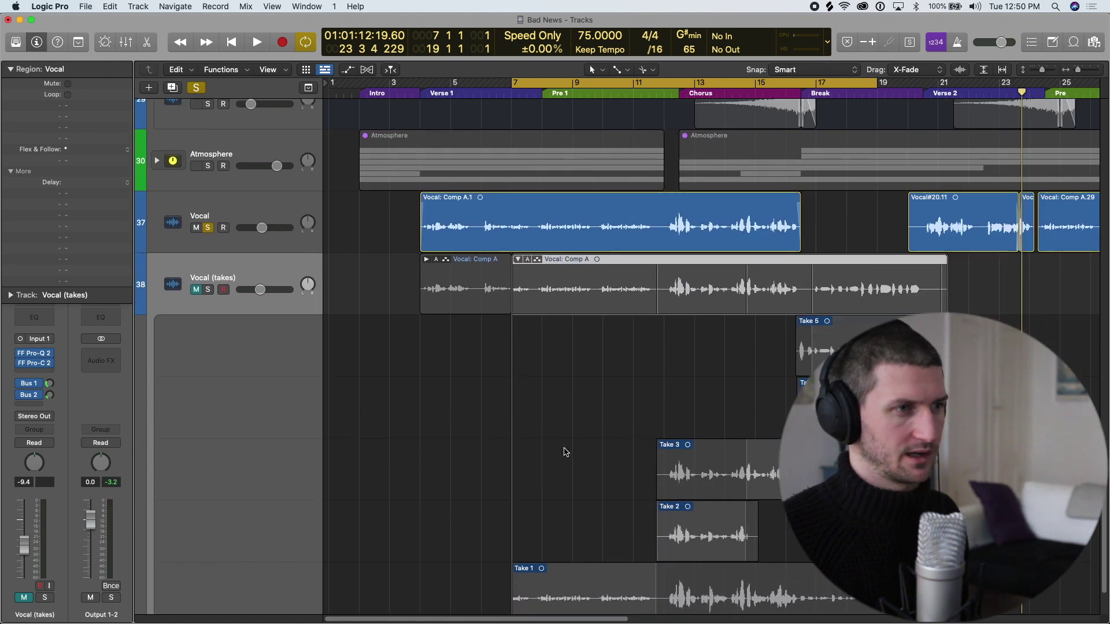
{"action": "left_click_drag", "start_coordinate": [663, 84], "coordinate": [908, 90]}
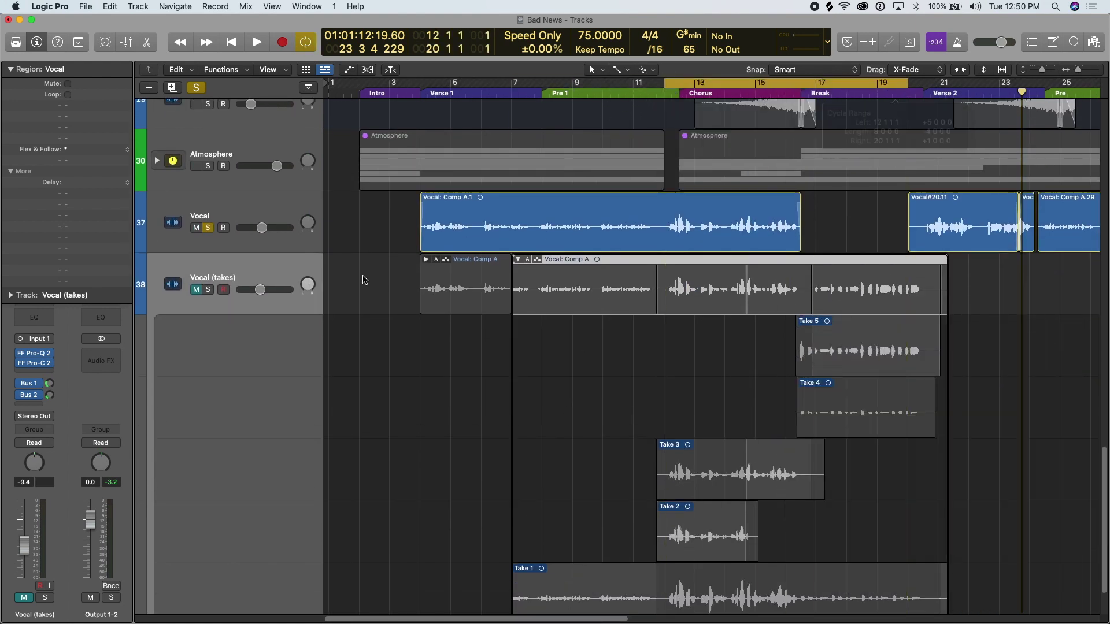
{"action": "left_click", "coordinate": [209, 289]}
{"action": "key", "text": "z"}
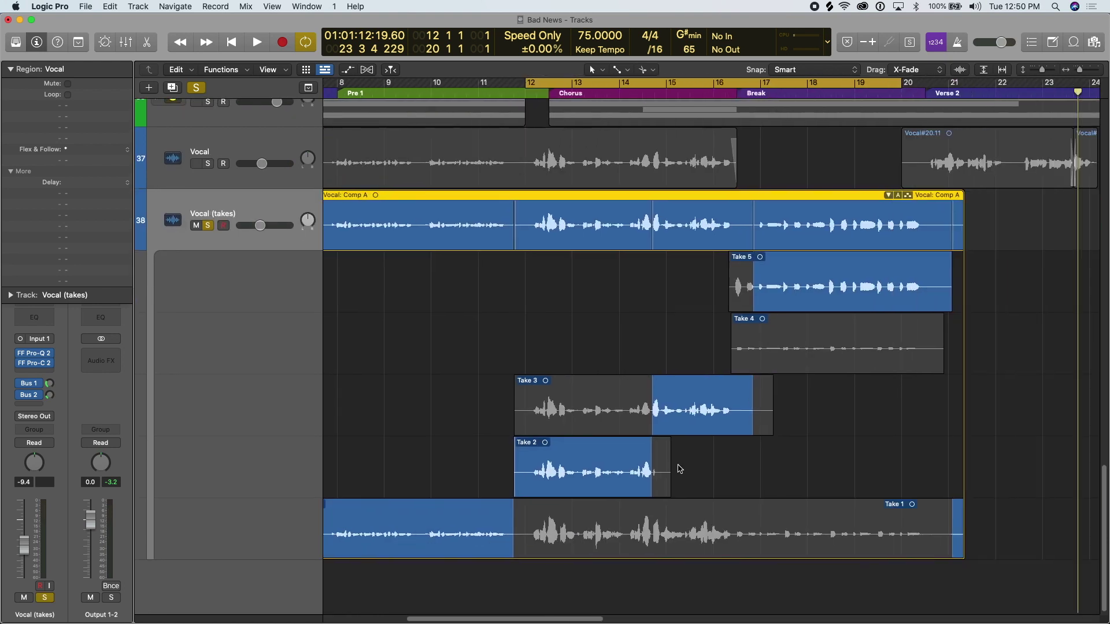
Comp Take 3 for the opening, Take 1 for the middle, then Take 2, with loop start at 11 4 1
{"action": "left_click", "coordinate": [578, 533]}
{"action": "left_click", "coordinate": [588, 483]}
{"action": "left_click", "coordinate": [589, 414]}
{"action": "scroll", "coordinate": [491, 104], "scroll_direction": "right", "scroll_amount": 3}
{"action": "left_click_drag", "start_coordinate": [441, 86], "coordinate": [432, 87]}
{"action": "key", "text": "super+Right"}
{"action": "key", "text": "super+Right"}
{"action": "scroll", "coordinate": [631, 491], "scroll_direction": "right", "scroll_amount": 8}
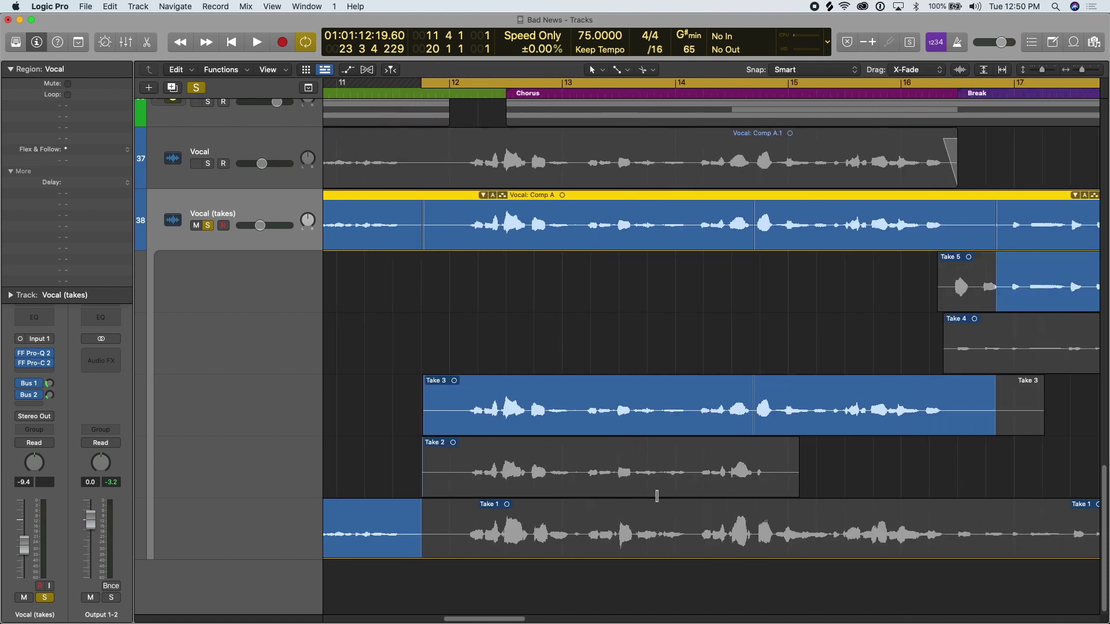
{"action": "left_click_drag", "start_coordinate": [389, 526], "coordinate": [643, 526]}
{"action": "left_click_drag", "start_coordinate": [641, 470], "coordinate": [723, 469]}
Review the comp across bars 12 to 18 and bring up the take folder's comp options
{"action": "key", "text": "super+Right"}
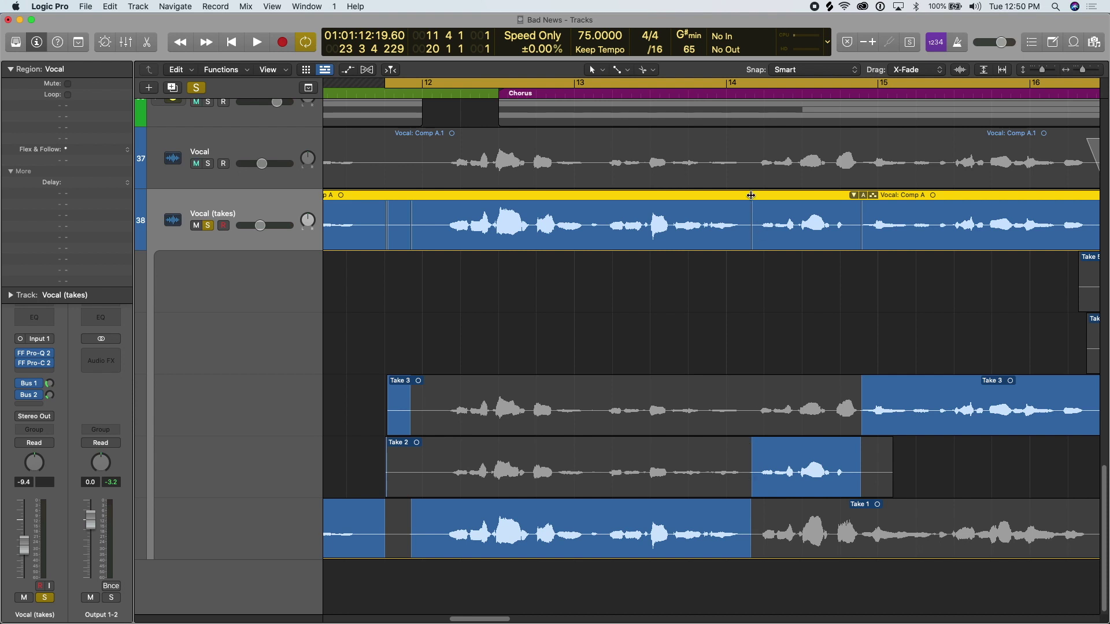
{"action": "scroll", "coordinate": [879, 419], "scroll_direction": "right", "scroll_amount": 5}
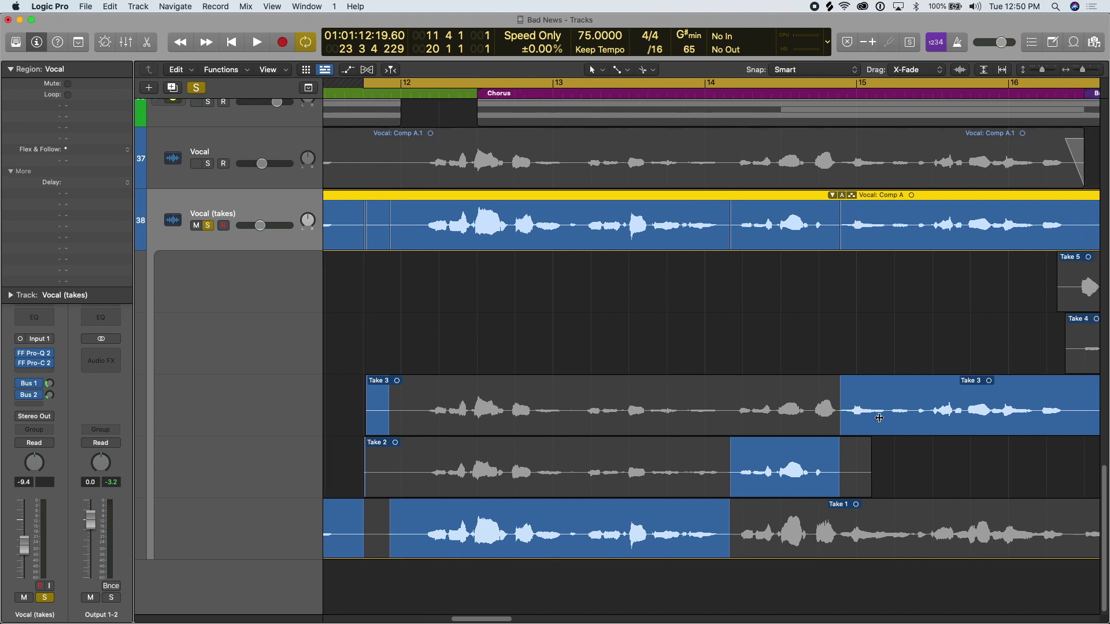
{"action": "key", "text": "super+Right"}
{"action": "scroll", "coordinate": [781, 444], "scroll_direction": "right", "scroll_amount": 4}
{"action": "scroll", "coordinate": [783, 445], "scroll_direction": "right", "scroll_amount": 1}
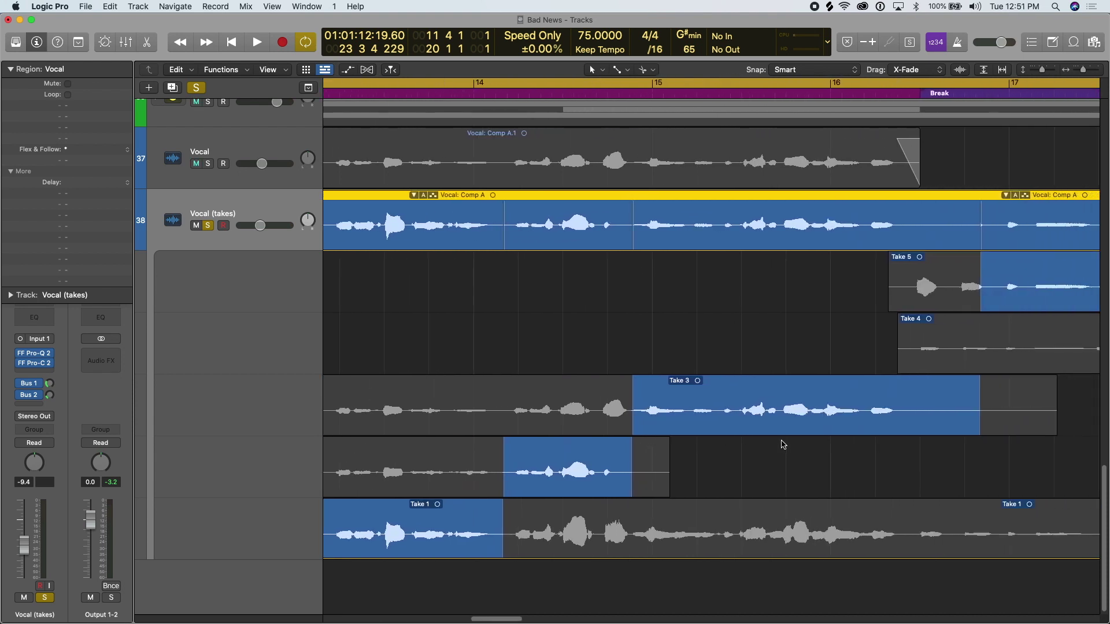
{"action": "key", "text": "super+Left"}
{"action": "key", "text": "super+Left"}
{"action": "scroll", "coordinate": [586, 385], "scroll_direction": "left", "scroll_amount": 4}
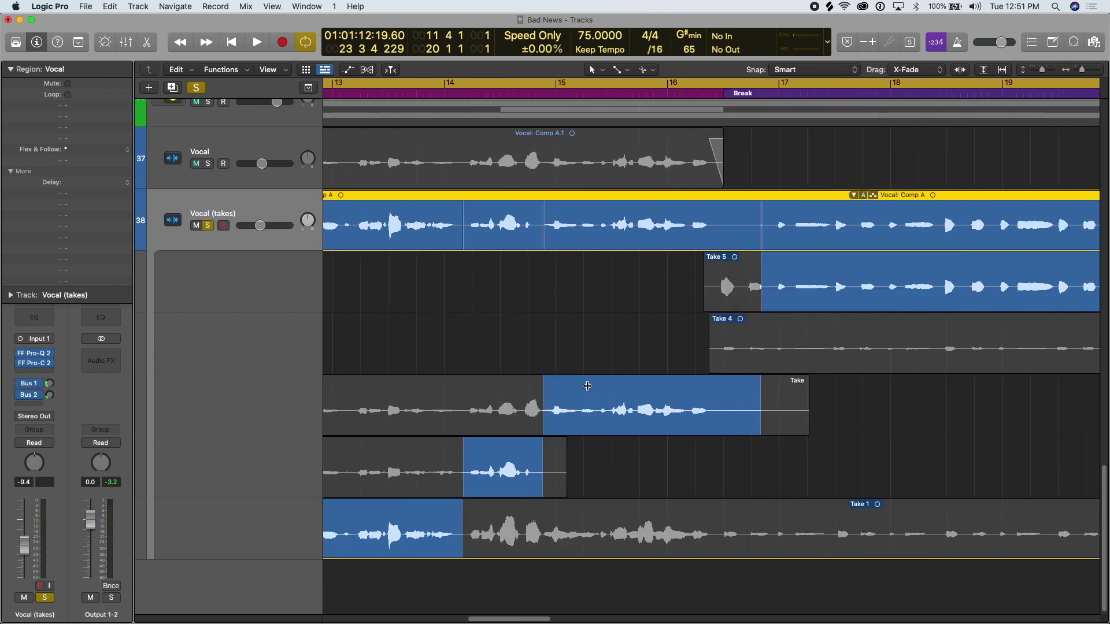
{"action": "scroll", "coordinate": [508, 191], "scroll_direction": "left", "scroll_amount": 3}
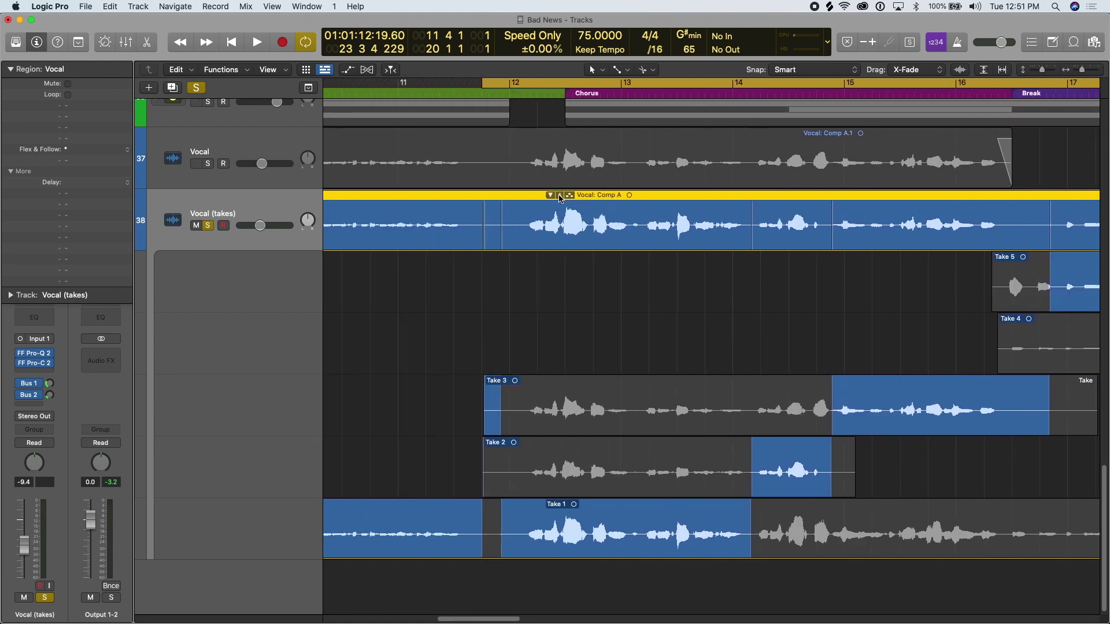
{"action": "left_click", "coordinate": [560, 196]}
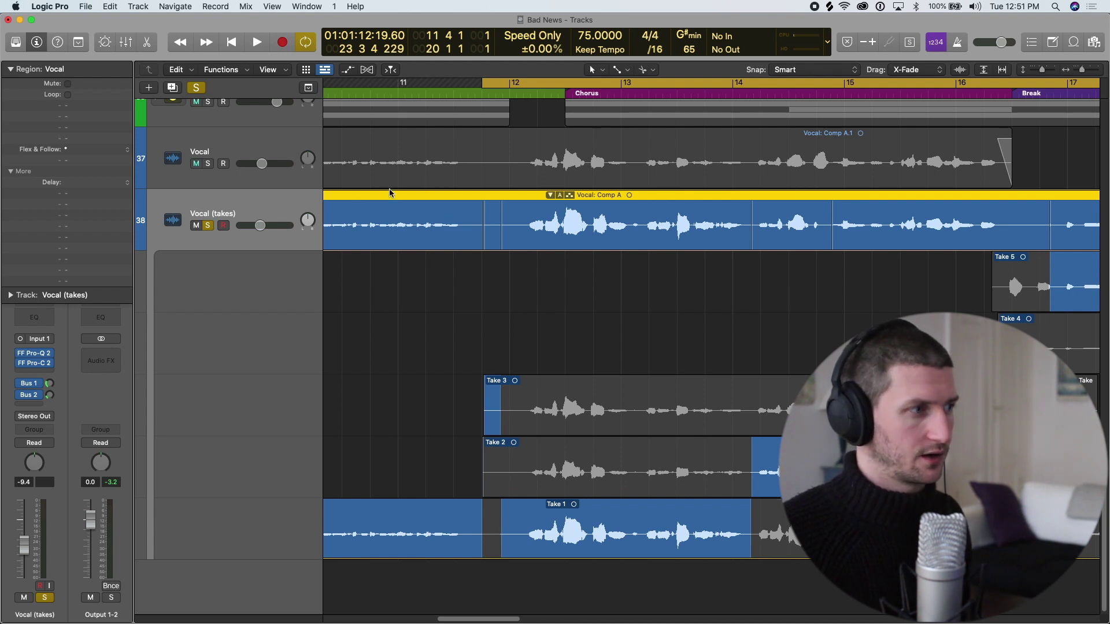
Unsolo and unmute the Vocal (takes) track and turn Cycle off
{"action": "left_click", "coordinate": [211, 226]}
{"action": "key", "text": "super+Left"}
{"action": "key", "text": "super+Left"}
{"action": "key", "text": "super+Left"}
{"action": "scroll", "coordinate": [373, 190], "scroll_direction": "up", "scroll_amount": 4}
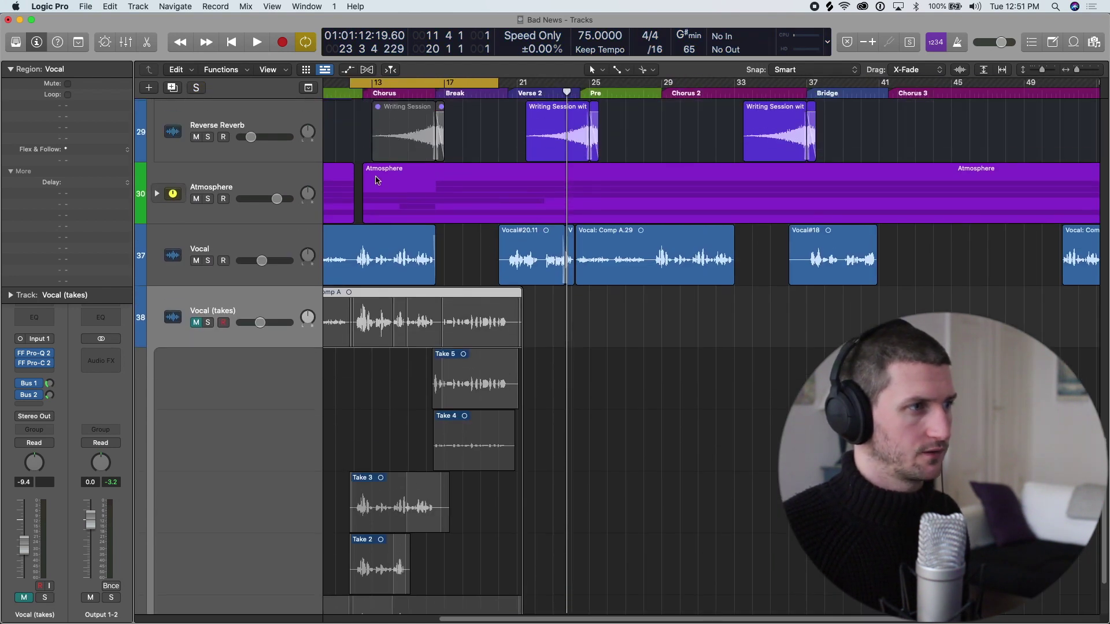
{"action": "left_click", "coordinate": [196, 324]}
{"action": "scroll", "coordinate": [408, 110], "scroll_direction": "up", "scroll_amount": 4}
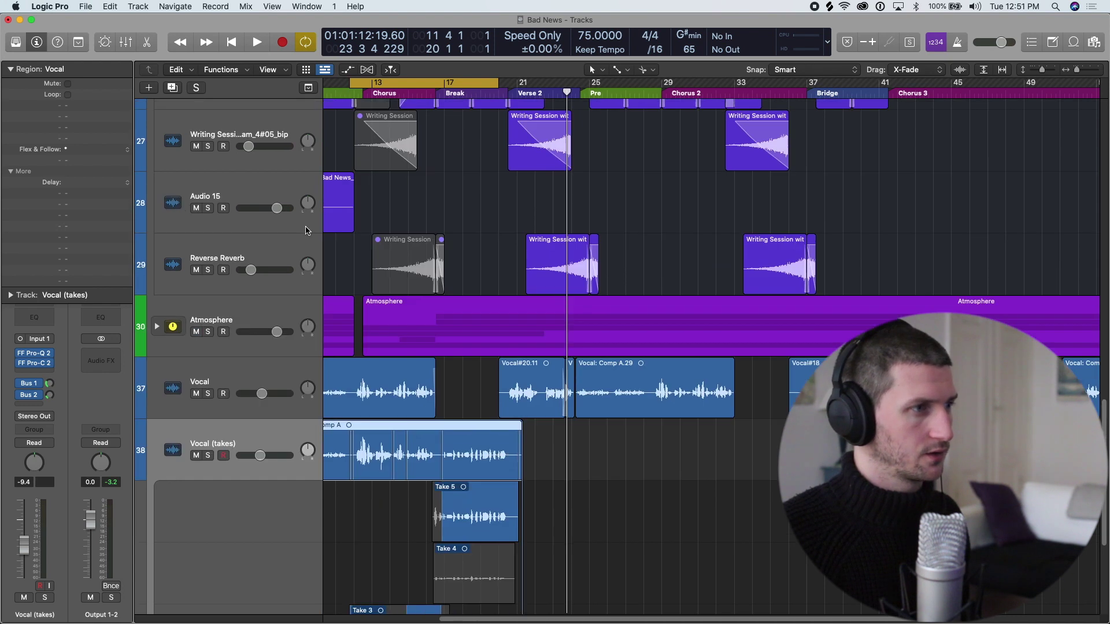
{"action": "left_click", "coordinate": [379, 84]}
{"action": "scroll", "coordinate": [501, 296], "scroll_direction": "up", "scroll_amount": 5}
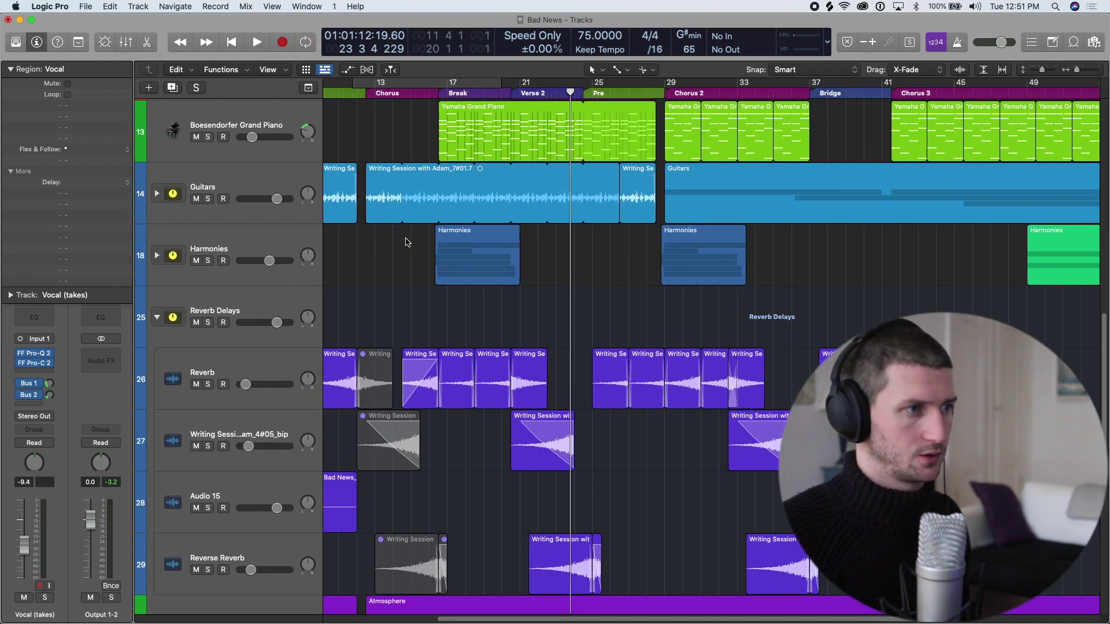
{"action": "scroll", "coordinate": [500, 296], "scroll_direction": "left", "scroll_amount": 2}
{"action": "scroll", "coordinate": [501, 296], "scroll_direction": "up", "scroll_amount": 4}
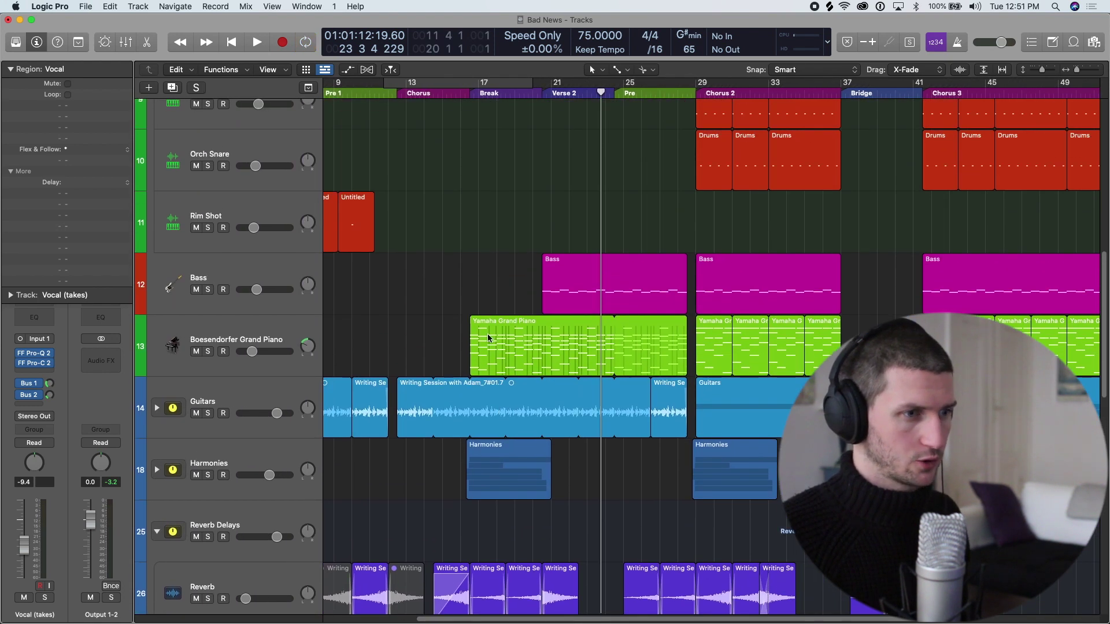
Loop bars 29 to 37 and solo the Boesendorfer Grand Piano track's Chorus 2 regions
{"action": "left_click_drag", "start_coordinate": [700, 85], "coordinate": [841, 85]}
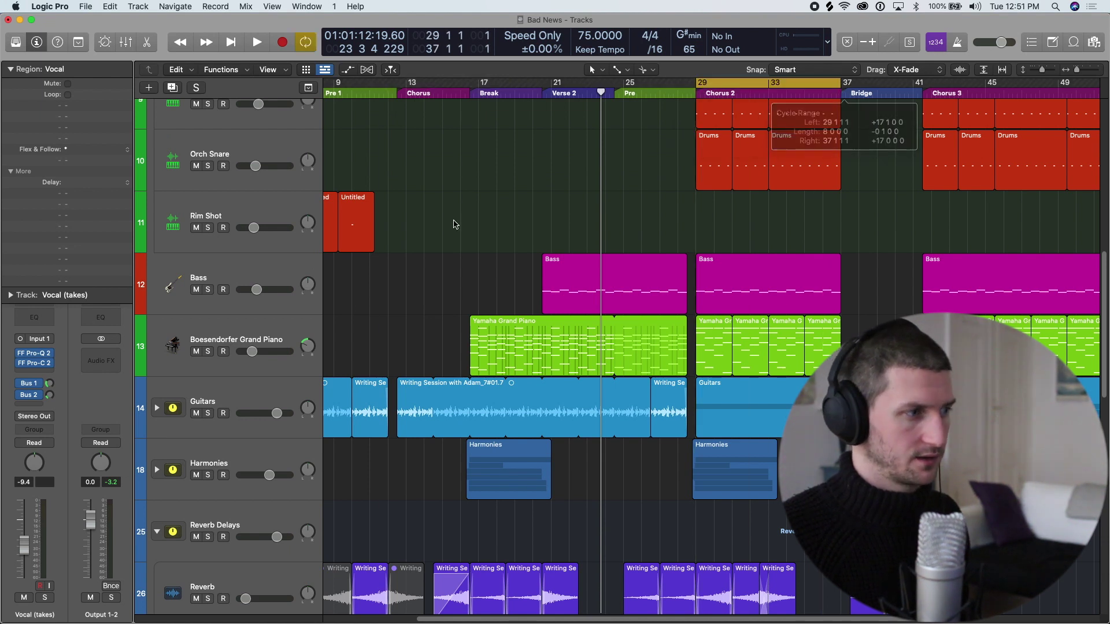
{"action": "left_click", "coordinate": [218, 353]}
{"action": "left_click", "coordinate": [209, 352]}
{"action": "key", "text": "super+Right"}
{"action": "key", "text": "super+Right"}
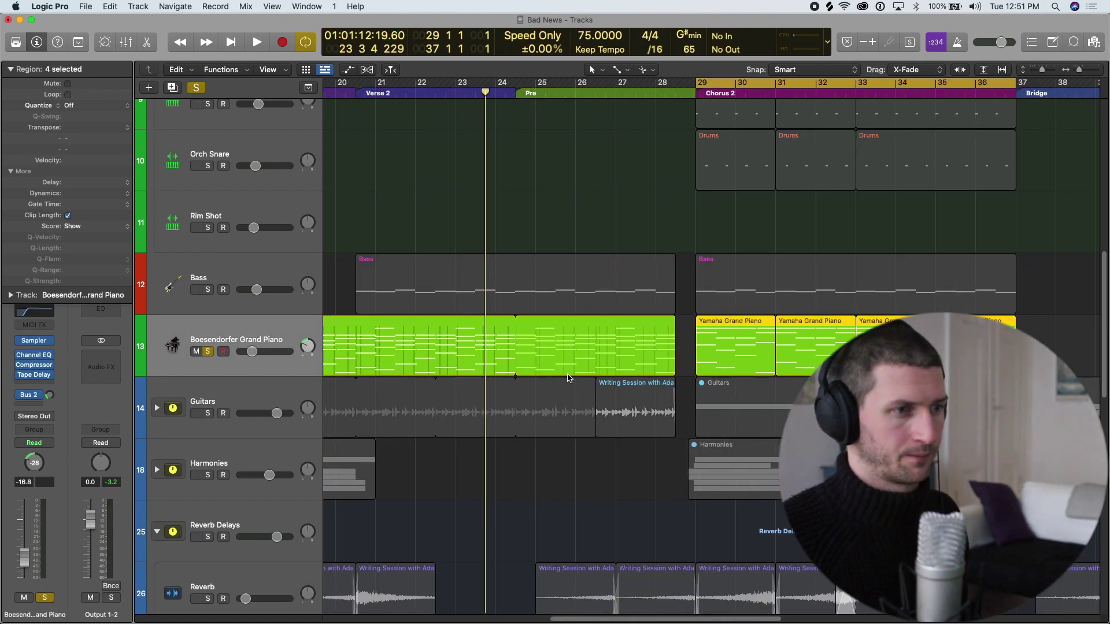
{"action": "scroll", "coordinate": [436, 361], "scroll_direction": "right", "scroll_amount": 5}
Create a duplicate Boesendorfer Grand Piano track for the bar-31 Yamaha Grand Piano region
{"action": "left_click", "coordinate": [273, 332]}
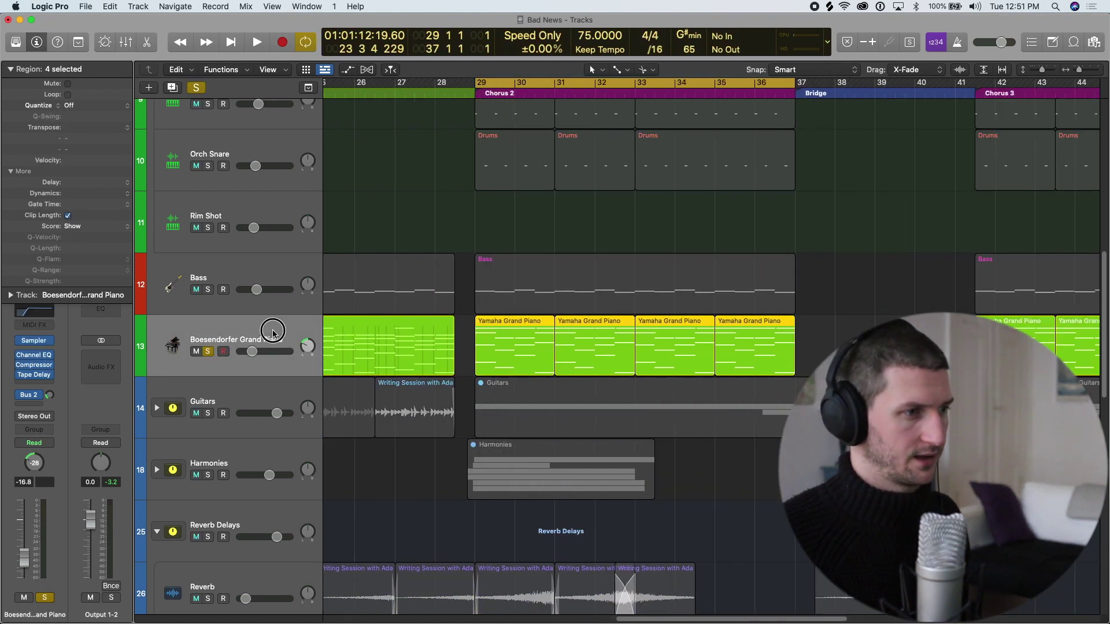
{"action": "left_click", "coordinate": [585, 343]}
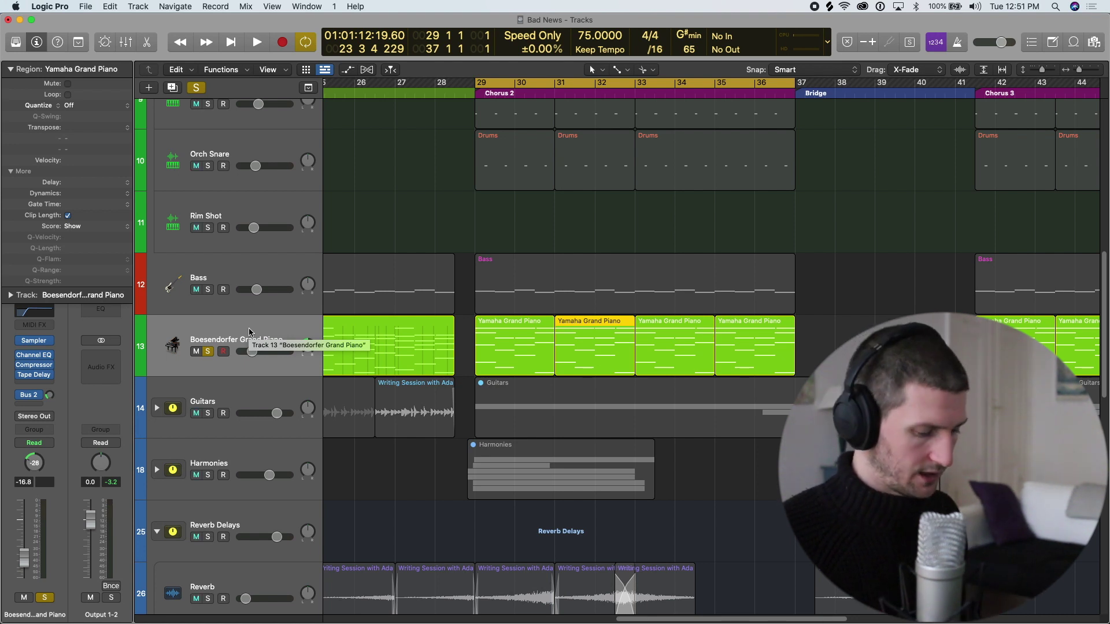
{"action": "key", "text": "a"}
{"action": "key", "text": "a"}
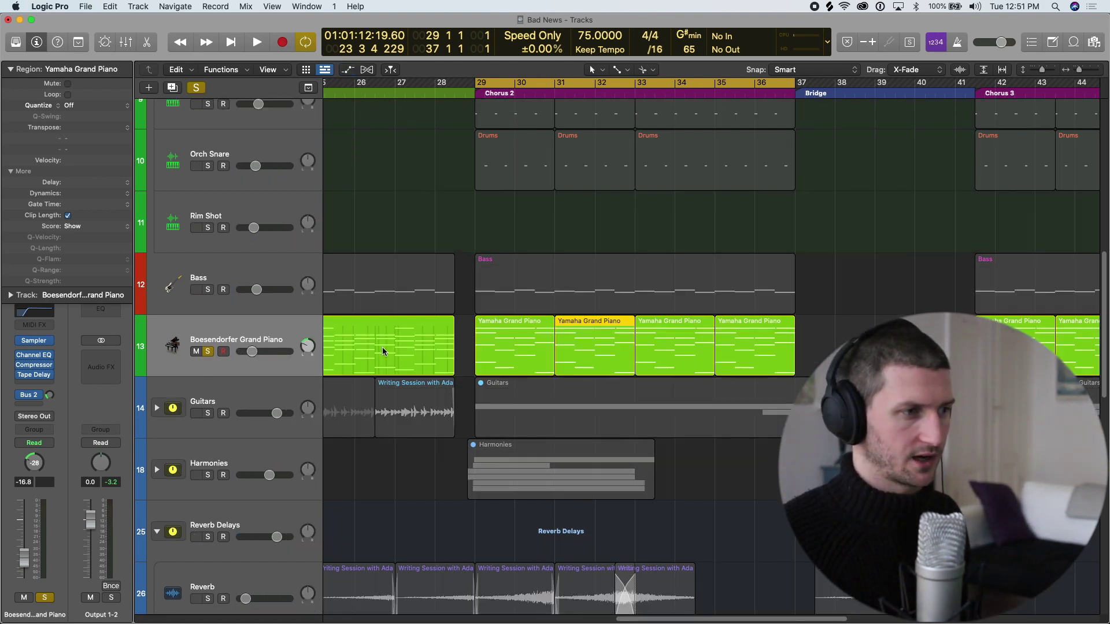
{"action": "left_click", "coordinate": [292, 328]}
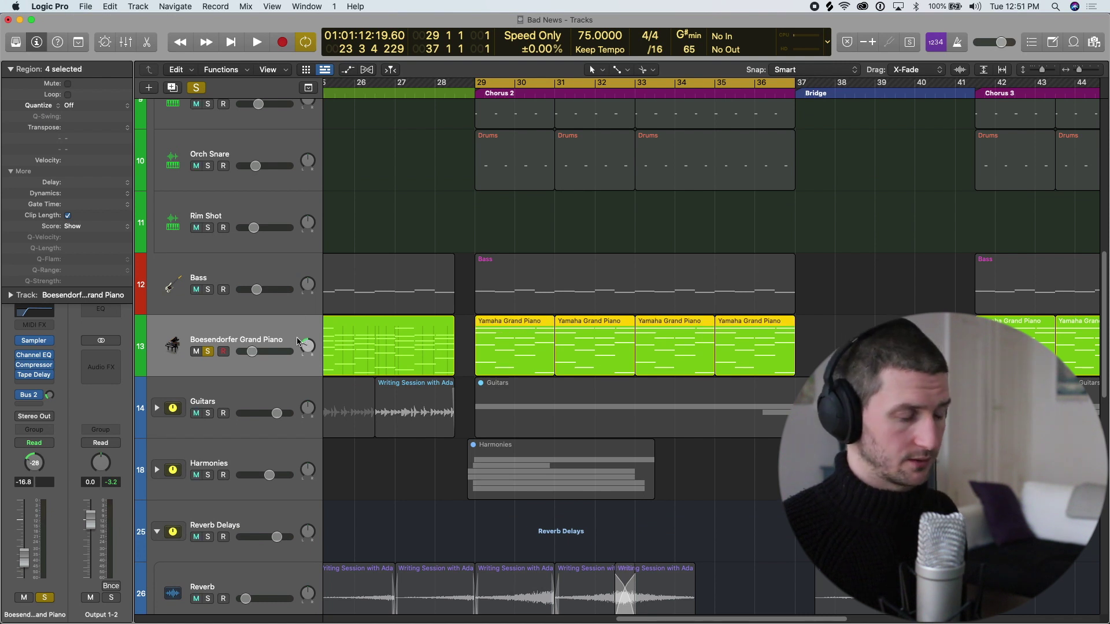
{"action": "key", "text": "super+d"}
Move the bar-31 piano region to the new track and fade track 13's volume to silence
{"action": "left_click_drag", "start_coordinate": [560, 350], "coordinate": [574, 395]}
{"action": "key", "text": "a"}
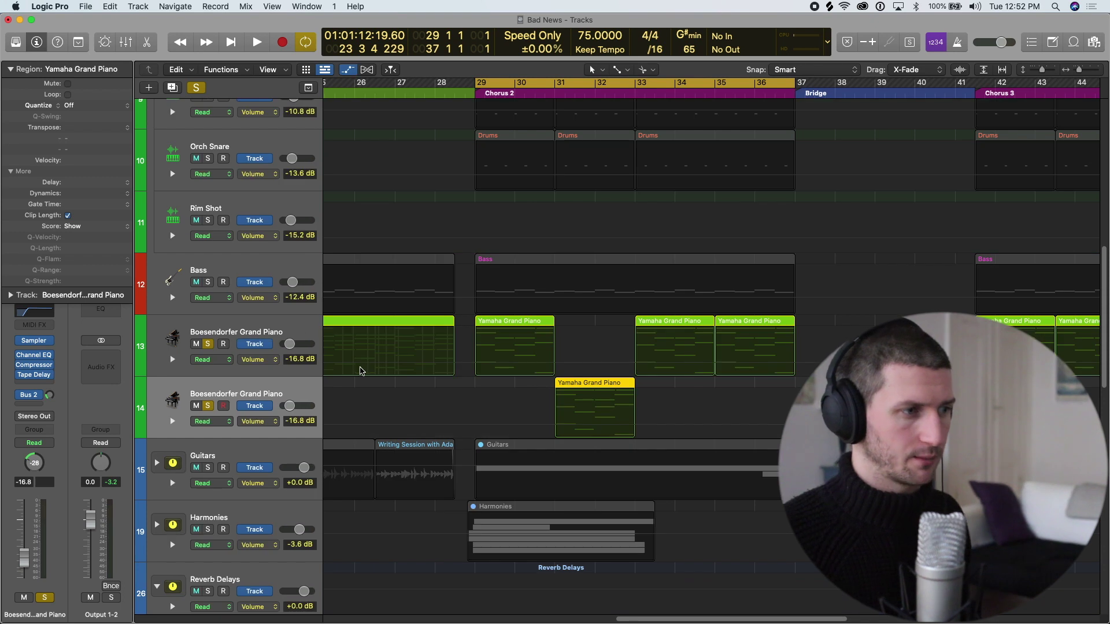
{"action": "left_click", "coordinate": [432, 360]}
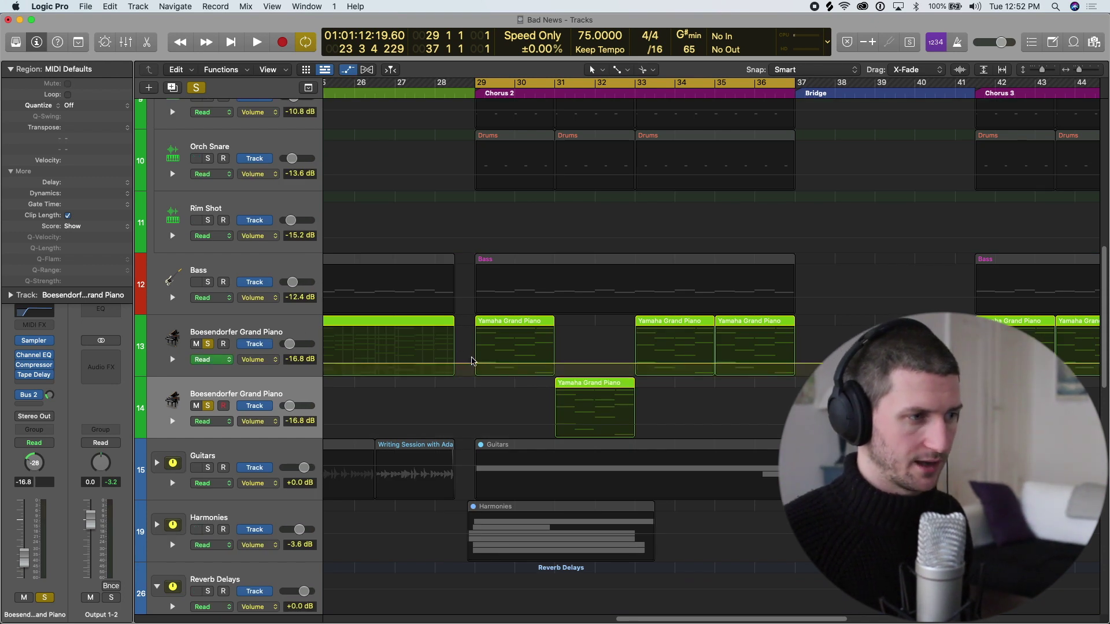
{"action": "left_click", "coordinate": [572, 364]}
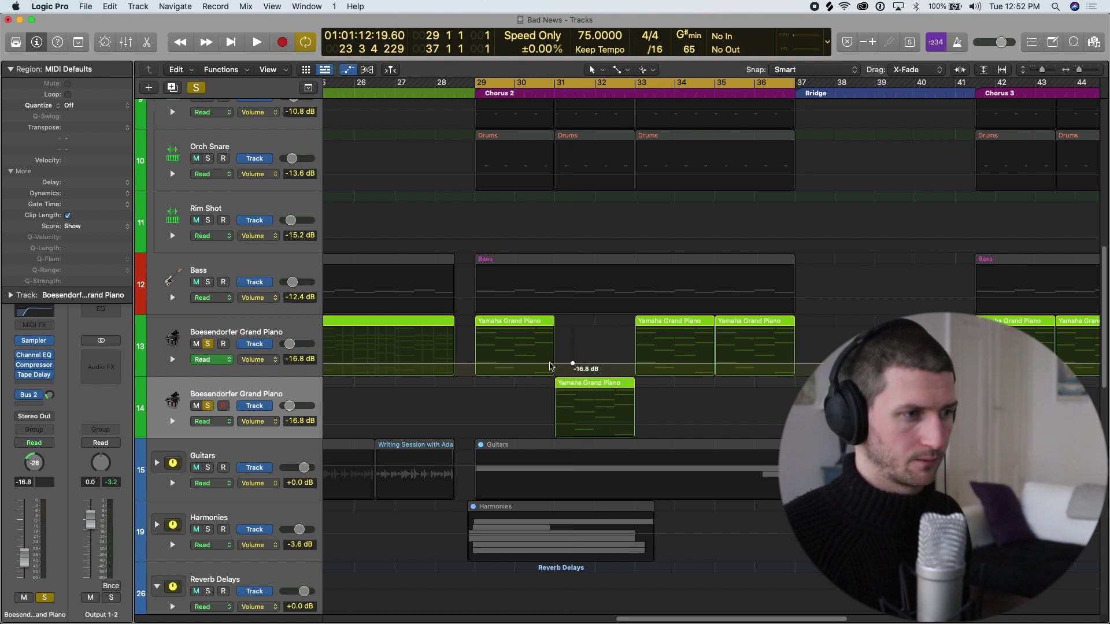
{"action": "left_click", "coordinate": [553, 363]}
{"action": "left_click_drag", "start_coordinate": [563, 366], "coordinate": [553, 365]}
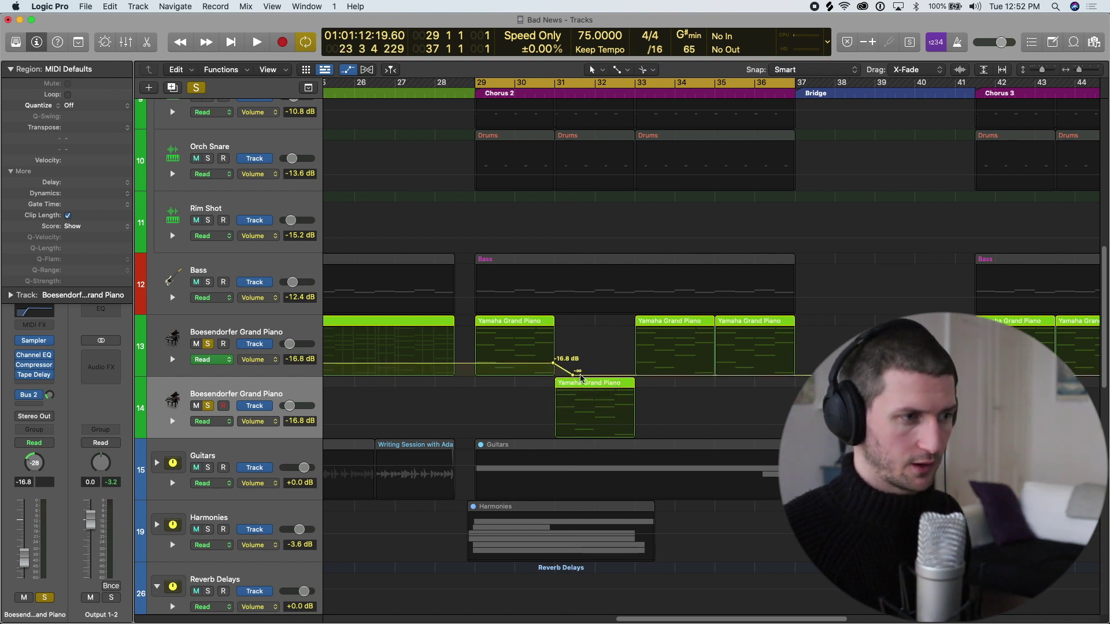
Ramp track 14's volume from -44.9 to -16.8 dB around bar 31, aligning both tracks' points
{"action": "left_click", "coordinate": [573, 424]}
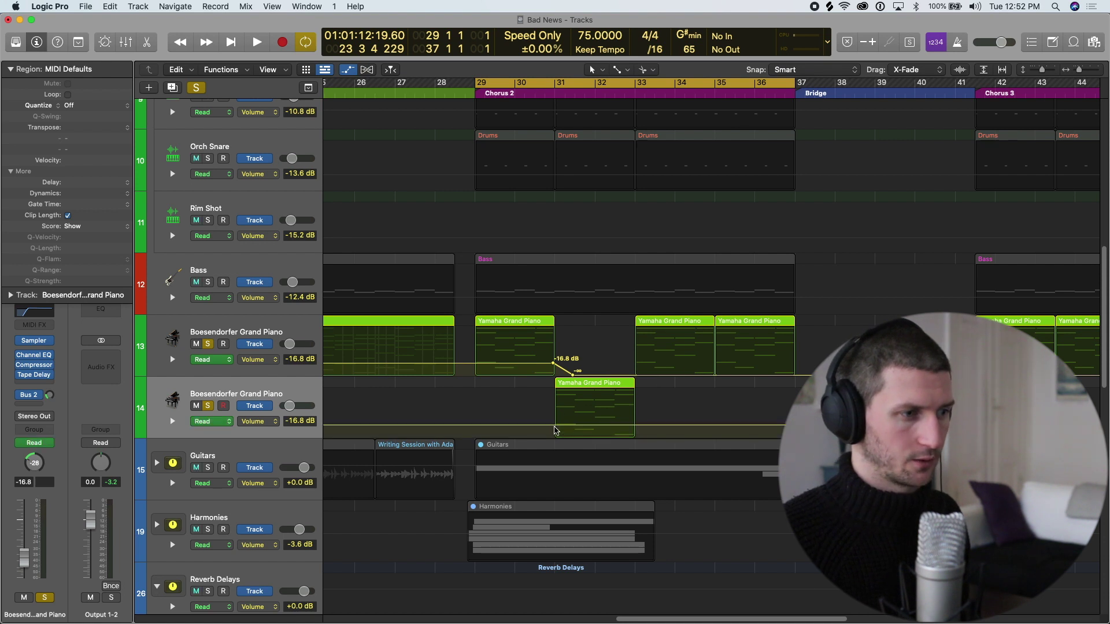
{"action": "left_click", "coordinate": [556, 426]}
{"action": "left_click_drag", "start_coordinate": [541, 425], "coordinate": [540, 437]}
{"action": "key", "text": "super+Right"}
{"action": "key", "text": "super+Right"}
{"action": "key", "text": "super+Right"}
{"action": "scroll", "coordinate": [706, 356], "scroll_direction": "right", "scroll_amount": 14}
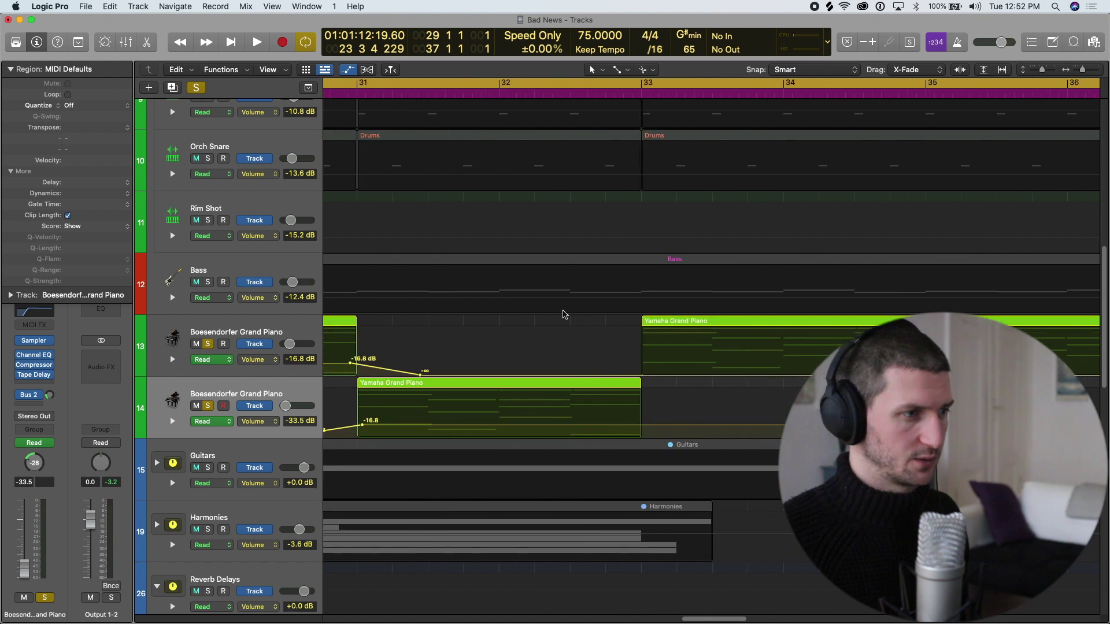
{"action": "scroll", "coordinate": [487, 357], "scroll_direction": "left", "scroll_amount": 2}
{"action": "left_click_drag", "start_coordinate": [460, 426], "coordinate": [487, 425]}
{"action": "left_click_drag", "start_coordinate": [448, 363], "coordinate": [403, 359]}
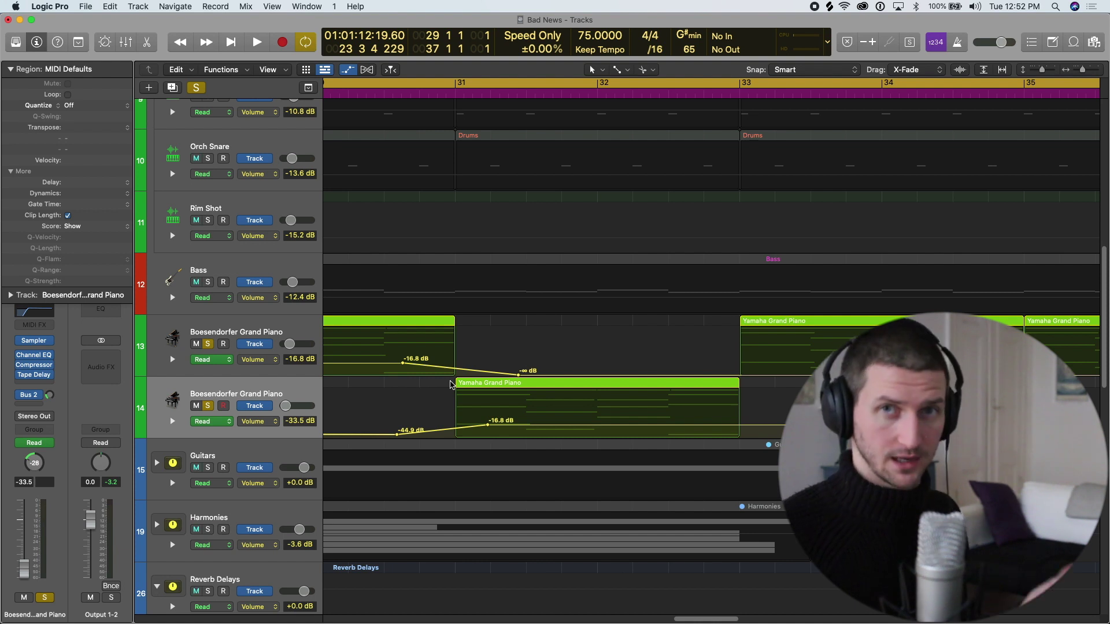
{"action": "key", "text": "a"}
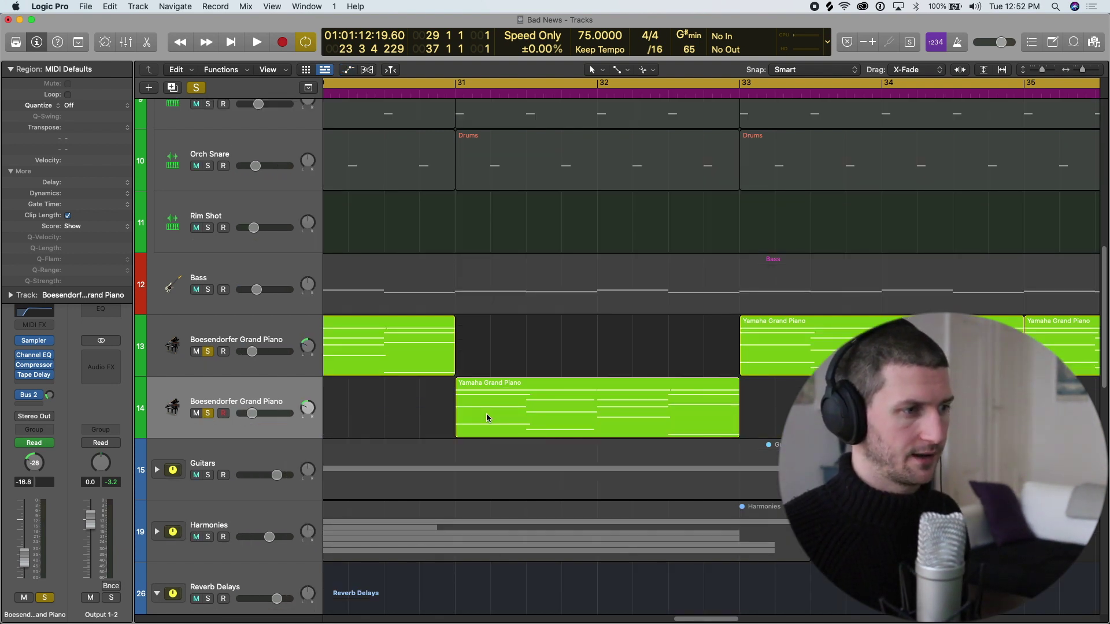
Undo the region move and bounce the first Chorus 2 Yamaha region in place to a new track
{"action": "key", "text": "super+z"}
{"action": "scroll", "coordinate": [486, 414], "scroll_direction": "down", "scroll_amount": 10}
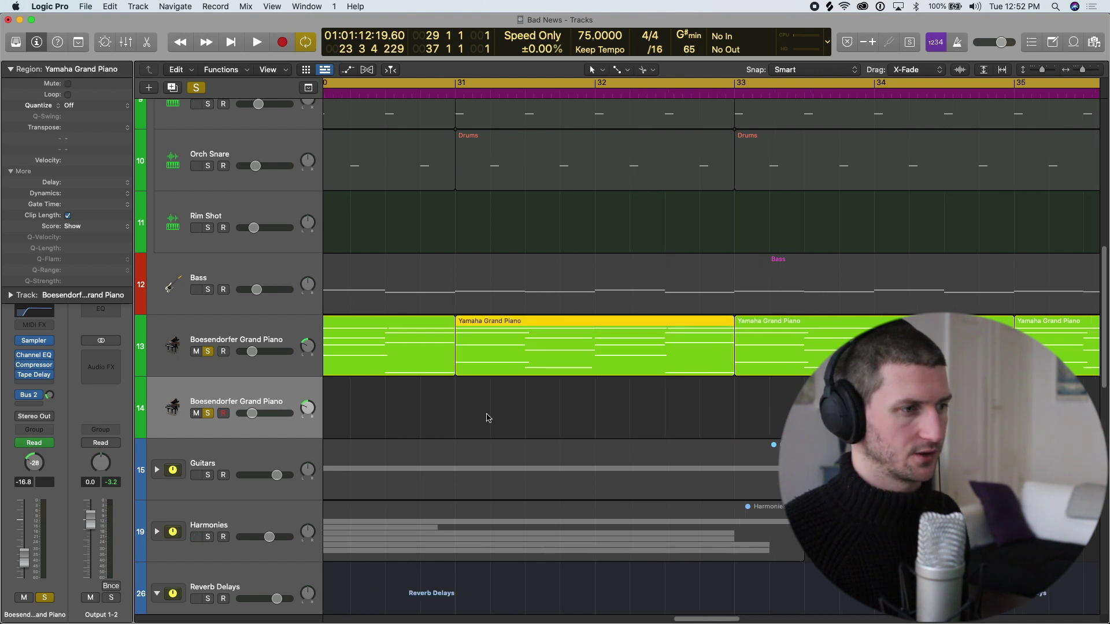
{"action": "left_click", "coordinate": [473, 356]}
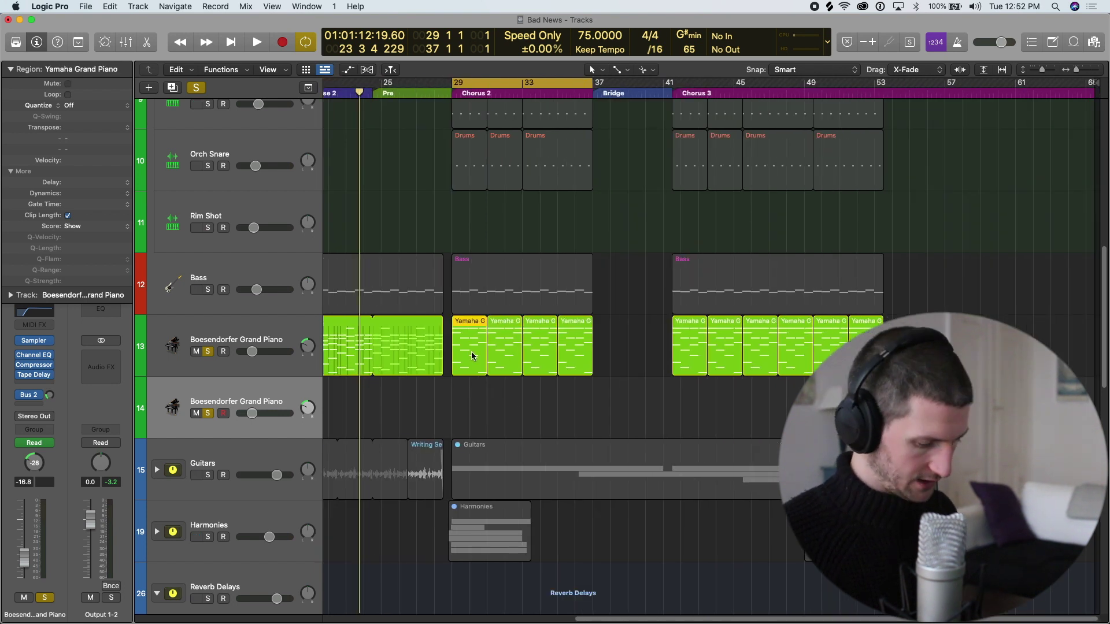
{"action": "key", "text": "ctrl+b"}
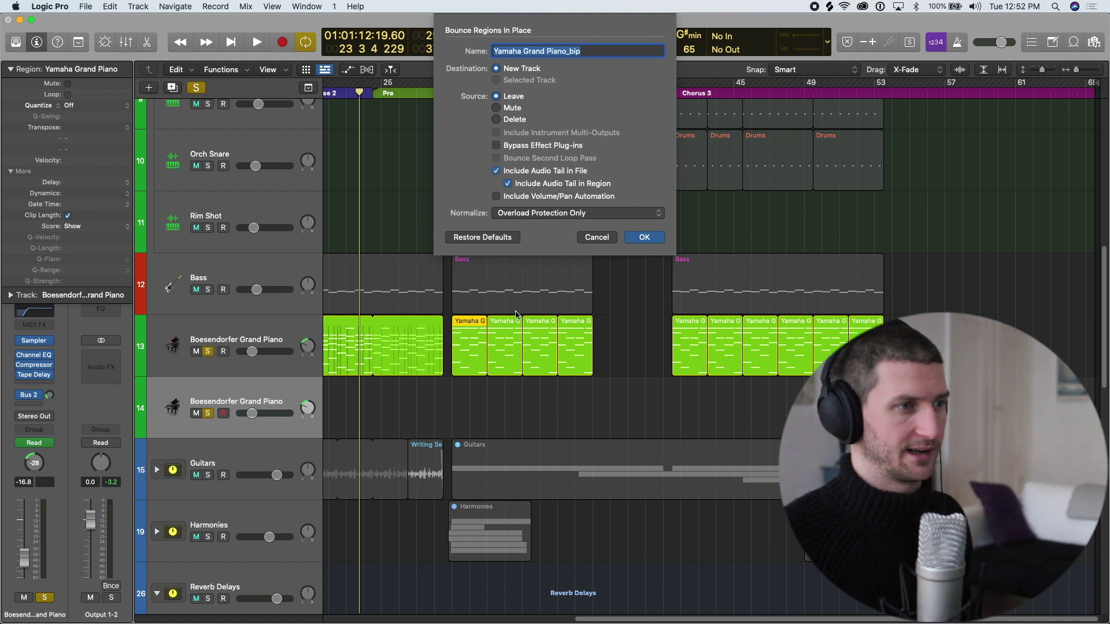
{"action": "left_click", "coordinate": [647, 235]}
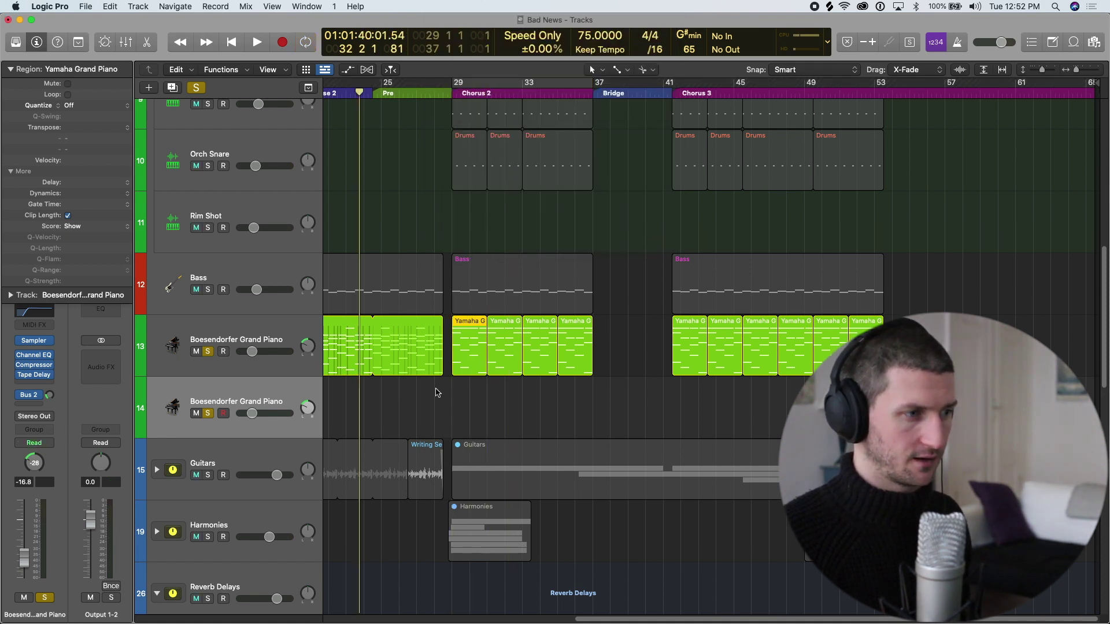
{"action": "left_click", "coordinate": [468, 408]}
Bounce the second Yamaha Grand Piano region in place to audio and solo track 14
{"action": "key", "text": "super+Right"}
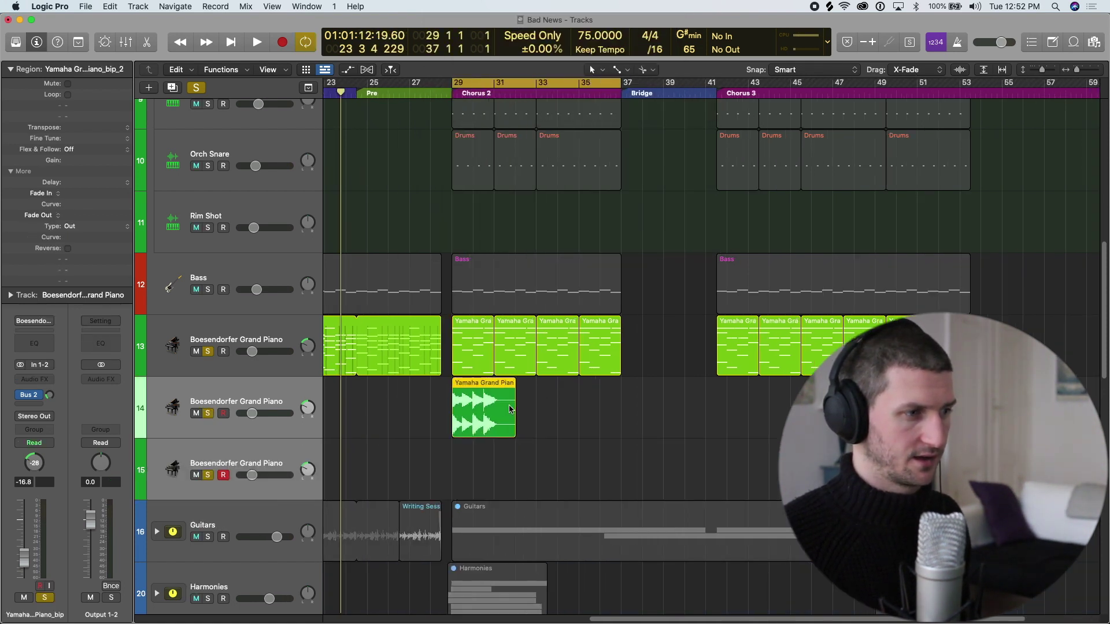
{"action": "left_click", "coordinate": [515, 354]}
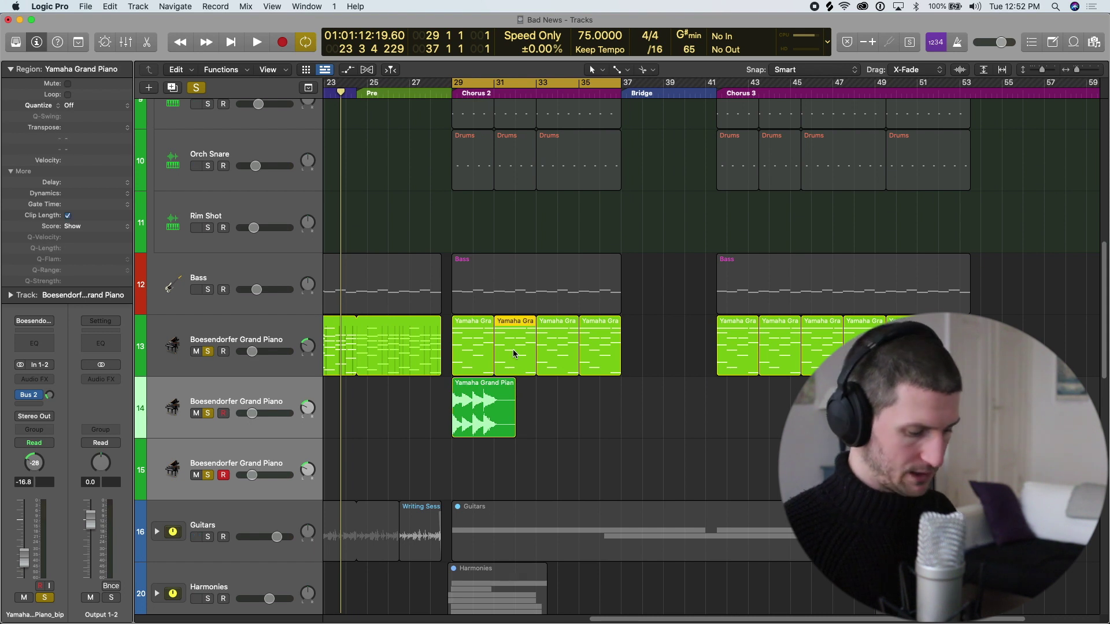
{"action": "key", "text": "ctrl+b"}
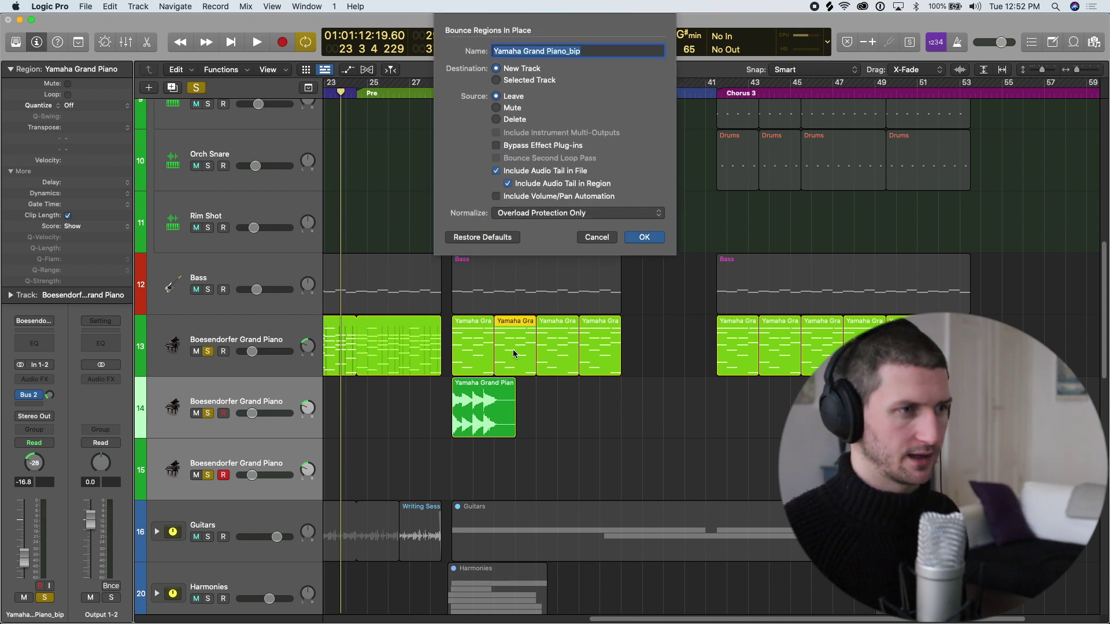
{"action": "key", "text": "Return"}
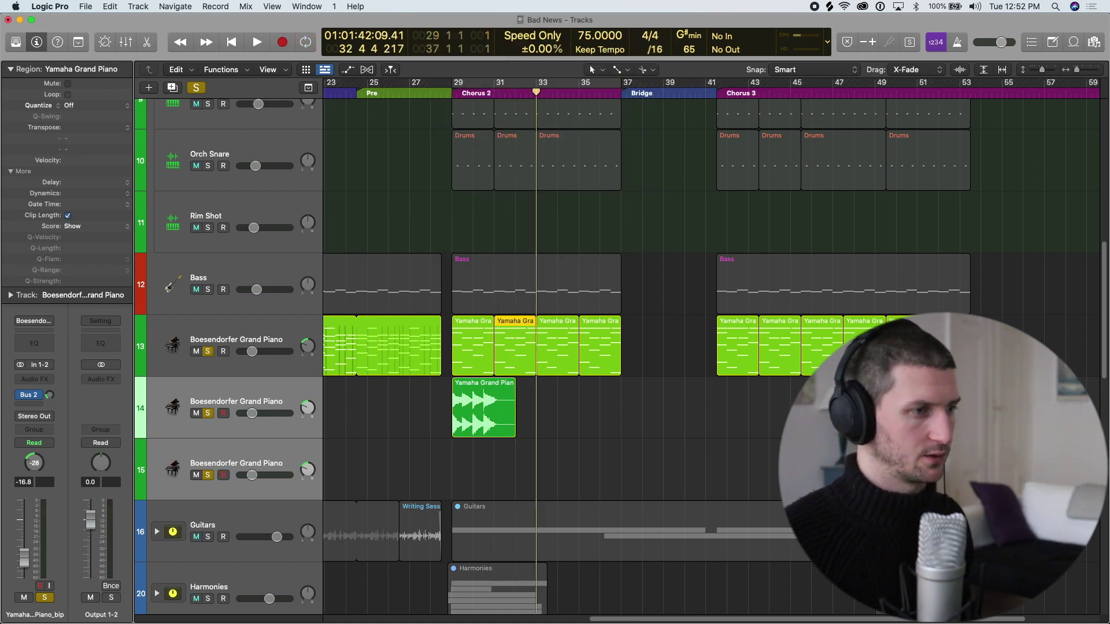
{"action": "left_click", "coordinate": [210, 413]}
{"action": "left_click", "coordinate": [271, 517]}
Delete the empty extra track and move Yamaha Grand Piano_bip_2 onto track 14
{"action": "key", "text": "super+BackSpace"}
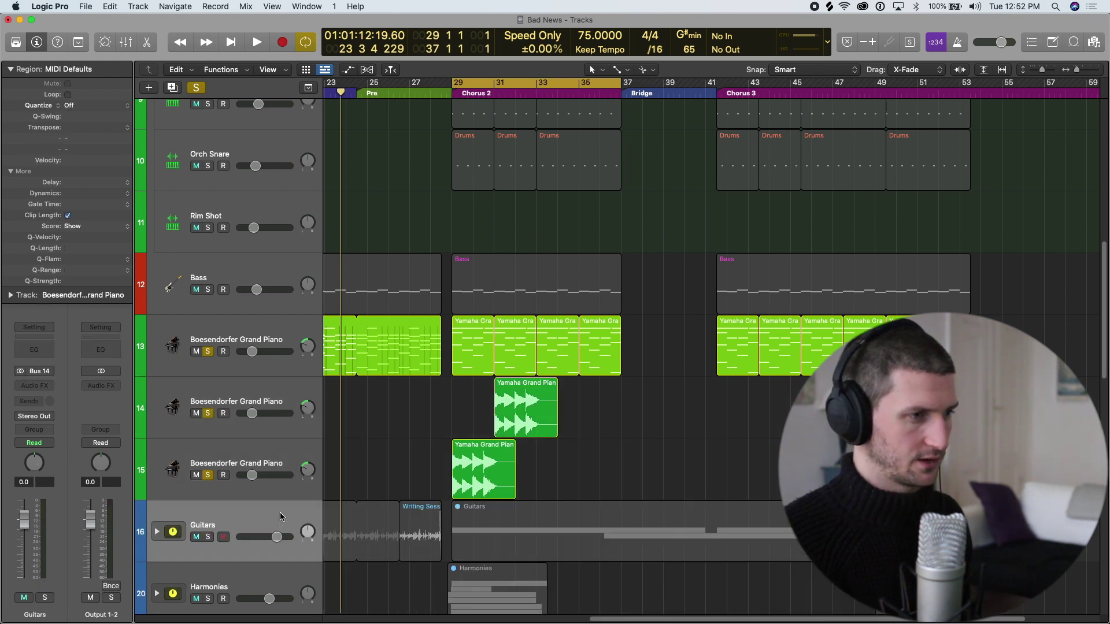
{"action": "key", "text": "super+Right"}
{"action": "scroll", "coordinate": [553, 283], "scroll_direction": "down", "scroll_amount": 1}
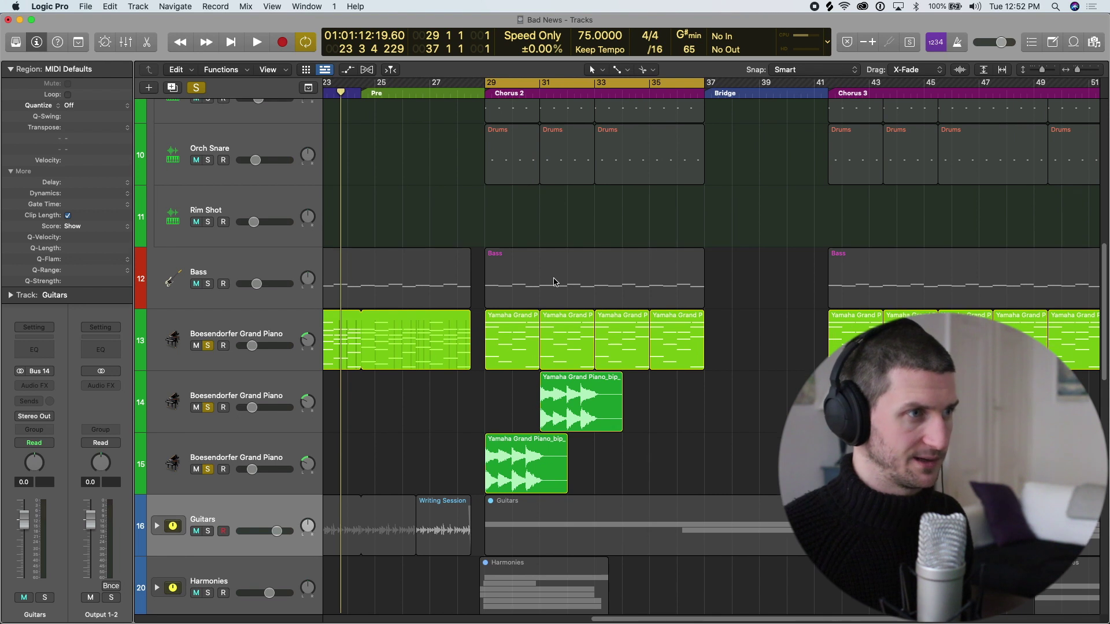
{"action": "key", "text": "super+Right"}
{"action": "key", "text": "super+Right"}
{"action": "key", "text": "super+Right"}
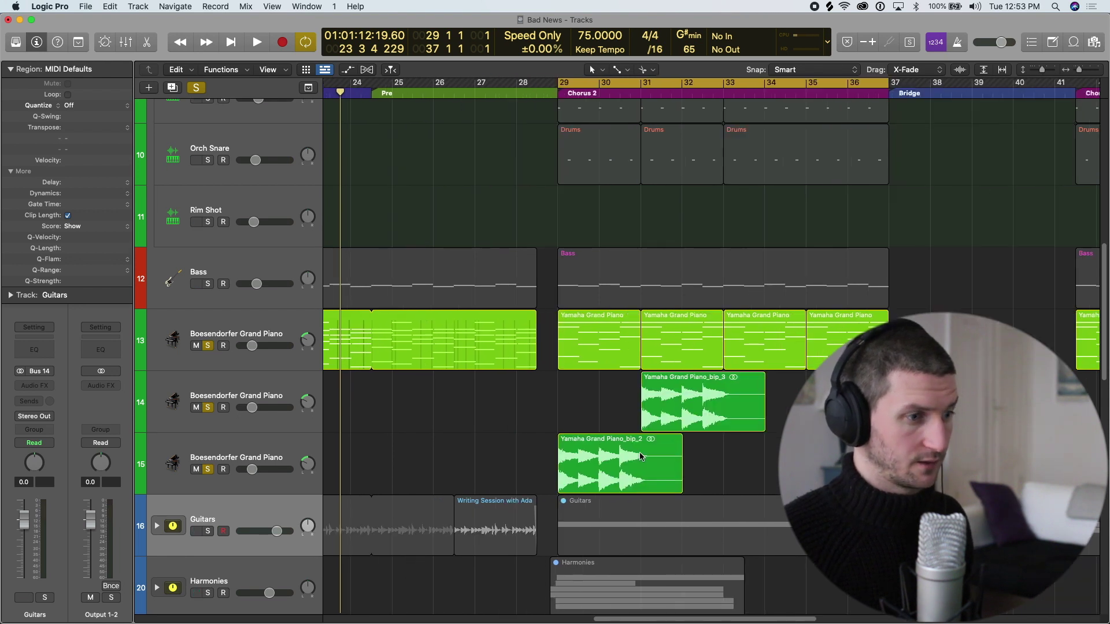
{"action": "scroll", "coordinate": [538, 442], "scroll_direction": "right", "scroll_amount": 2}
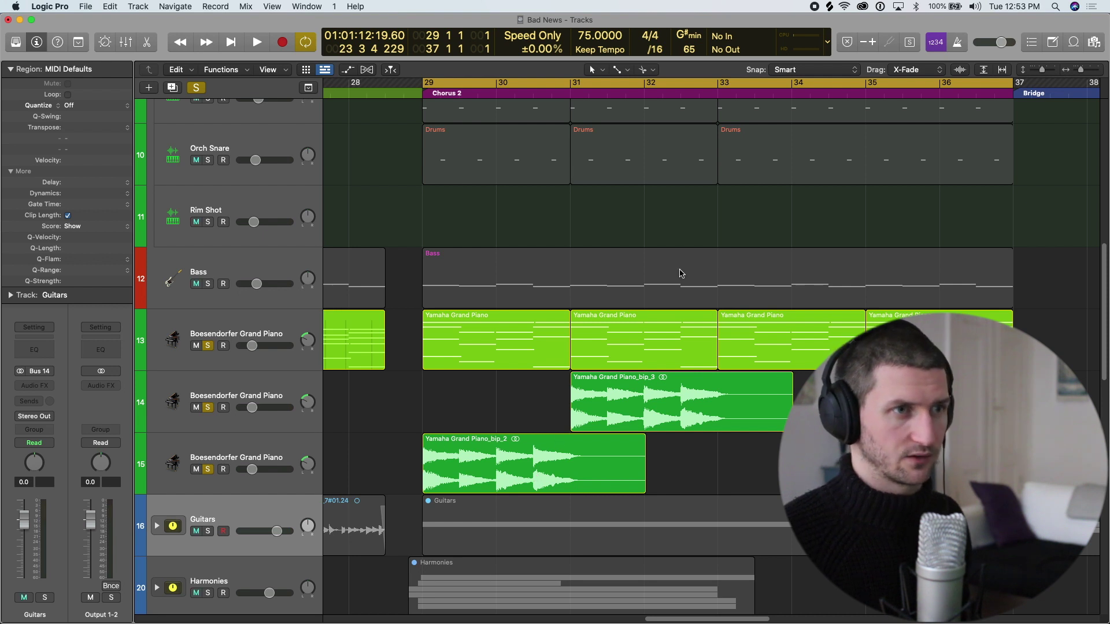
{"action": "left_click_drag", "start_coordinate": [583, 462], "coordinate": [581, 421]}
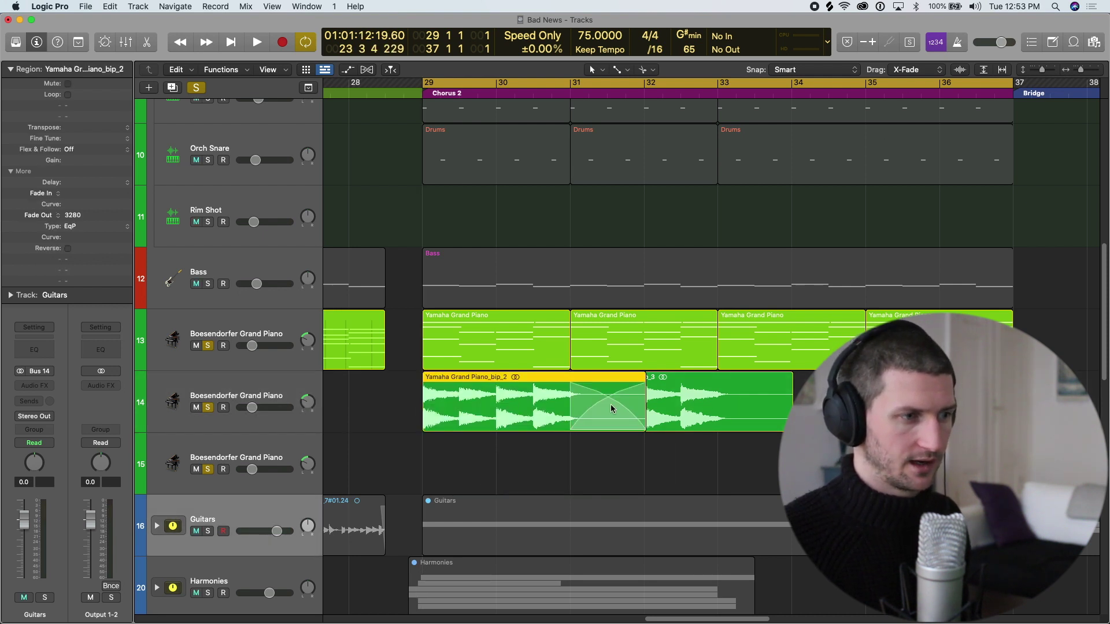
Trim the end of bip_2 back to bar 31 where bip_3 begins
{"action": "key", "text": "super+Right"}
{"action": "scroll", "coordinate": [601, 425], "scroll_direction": "right", "scroll_amount": 5}
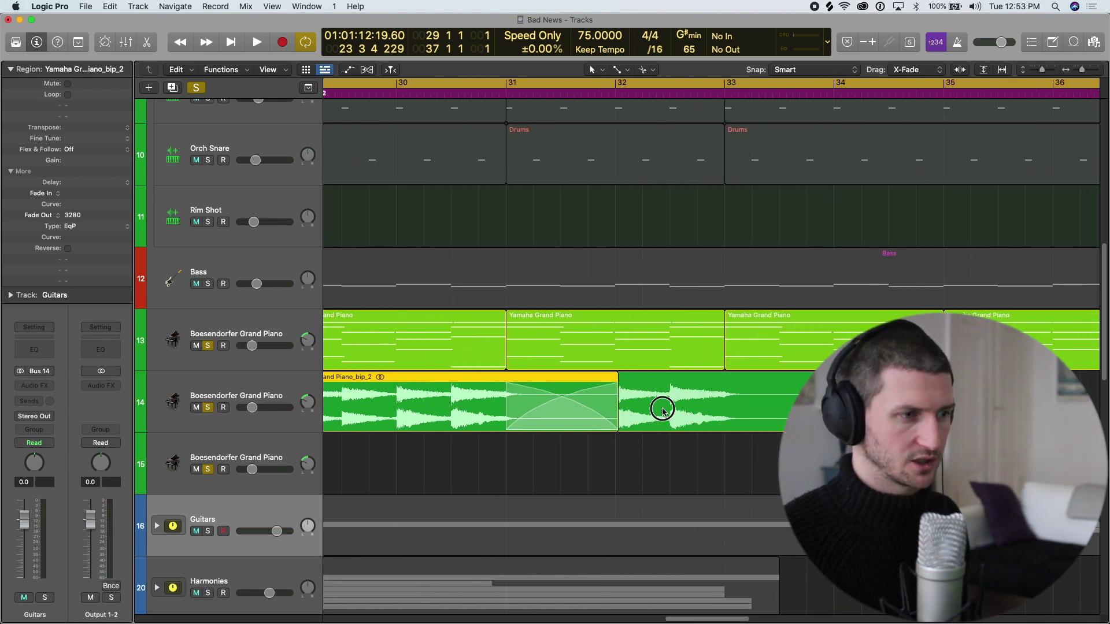
{"action": "left_click", "coordinate": [663, 411]}
{"action": "left_click", "coordinate": [464, 413]}
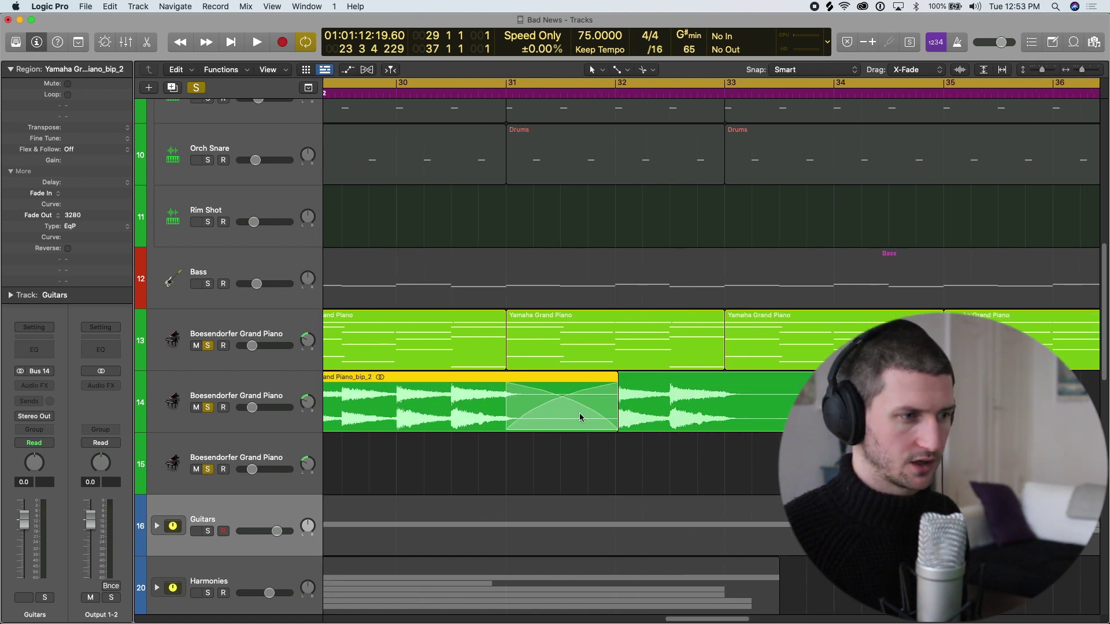
{"action": "left_click_drag", "start_coordinate": [614, 414], "coordinate": [504, 410]}
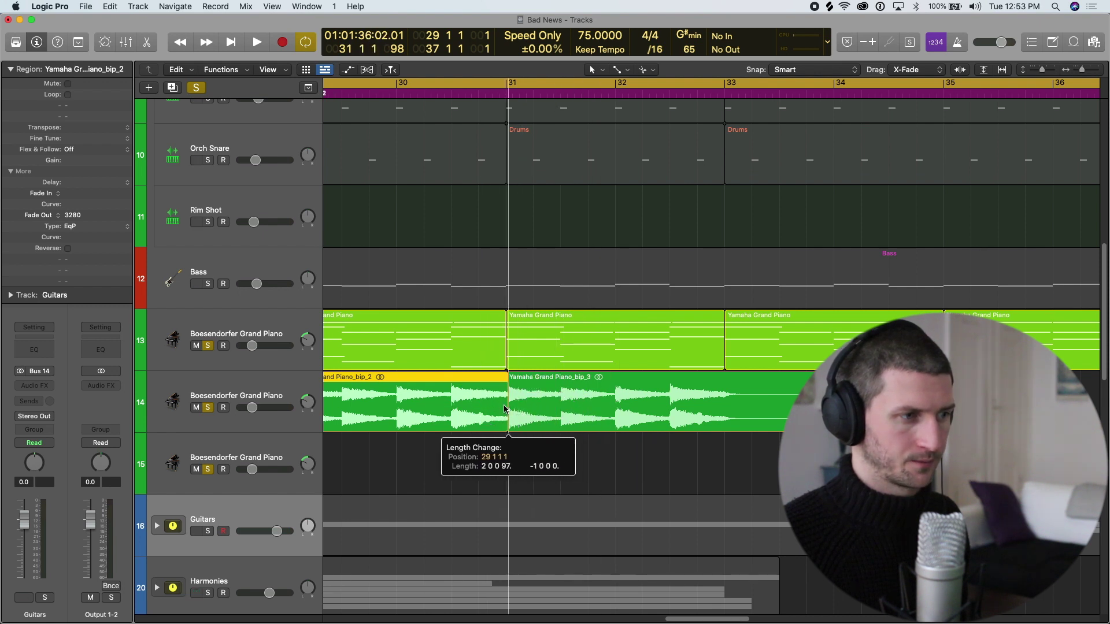
{"action": "key", "text": "super+Right"}
{"action": "key", "text": "super+Right"}
{"action": "key", "text": "super+Right"}
{"action": "scroll", "coordinate": [696, 406], "scroll_direction": "right", "scroll_amount": 10}
{"action": "left_click", "coordinate": [654, 404]}
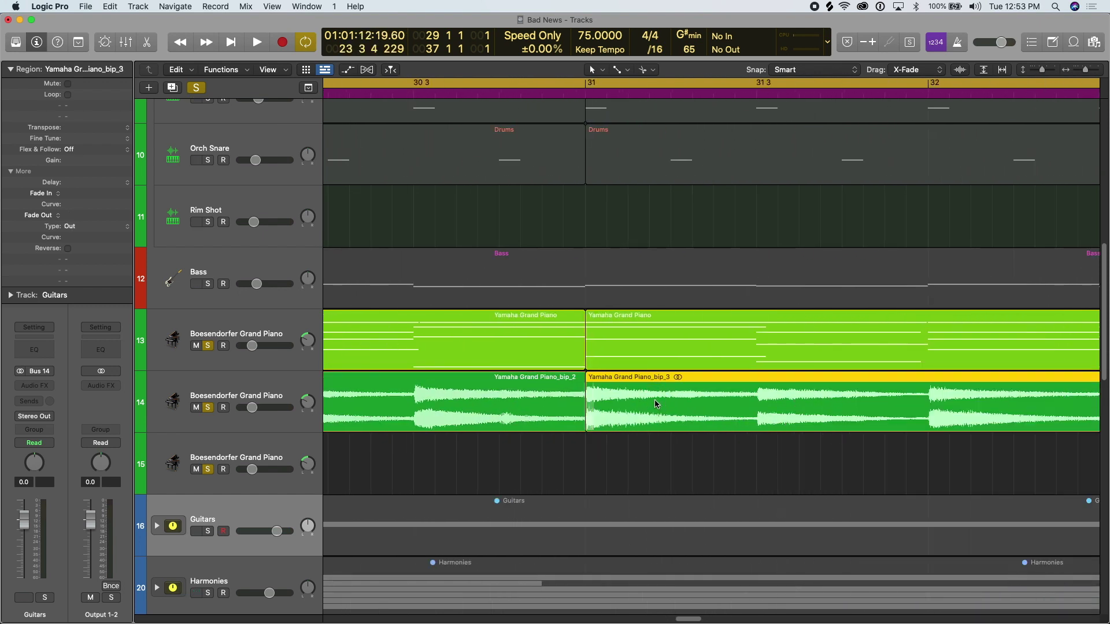
{"action": "key", "text": "super+Right"}
{"action": "key", "text": "super+Right"}
{"action": "key", "text": "super+Right"}
{"action": "left_click", "coordinate": [539, 410]}
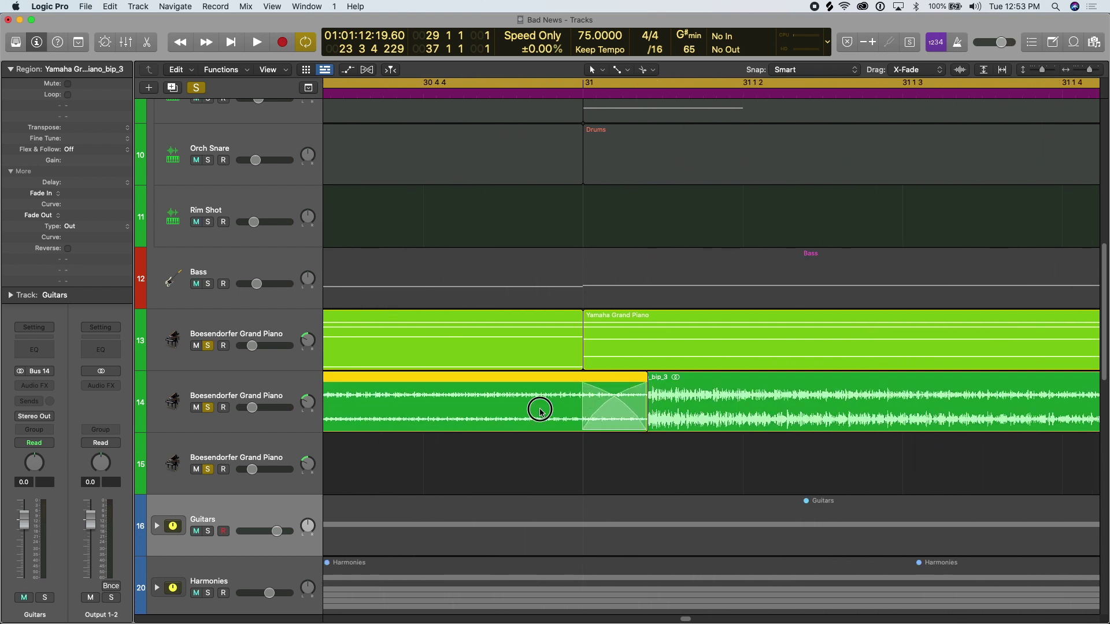
{"action": "left_click_drag", "start_coordinate": [644, 416], "coordinate": [584, 416]}
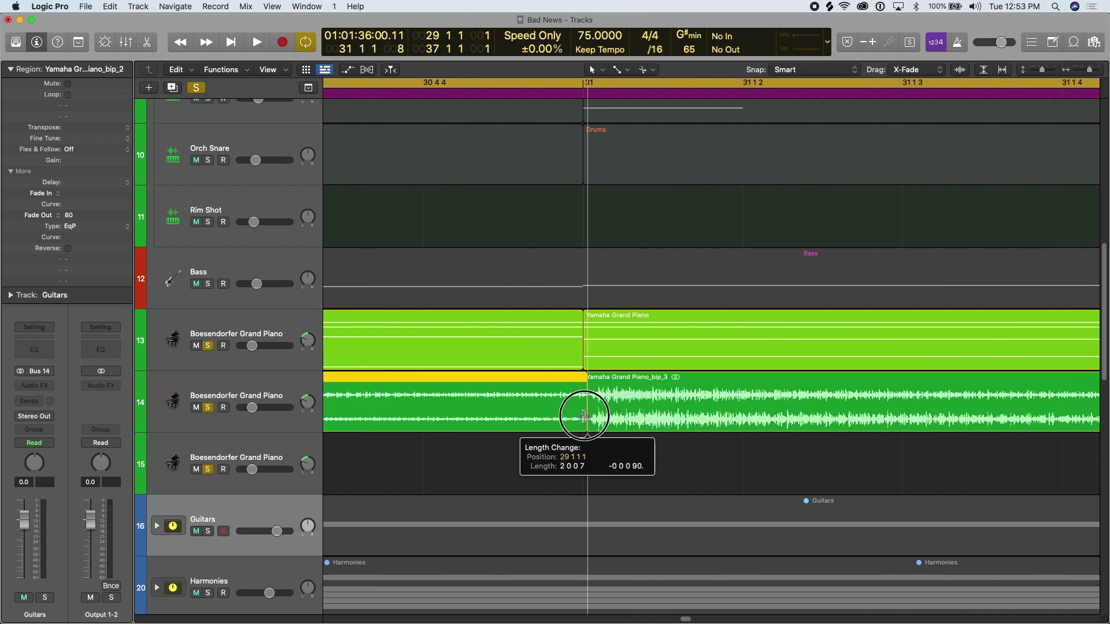
Widen the bip_2/bip_3 crossfade at bar 31 to a 53-long EqP fade
{"action": "key", "text": "super+Right"}
{"action": "key", "text": "super+Right"}
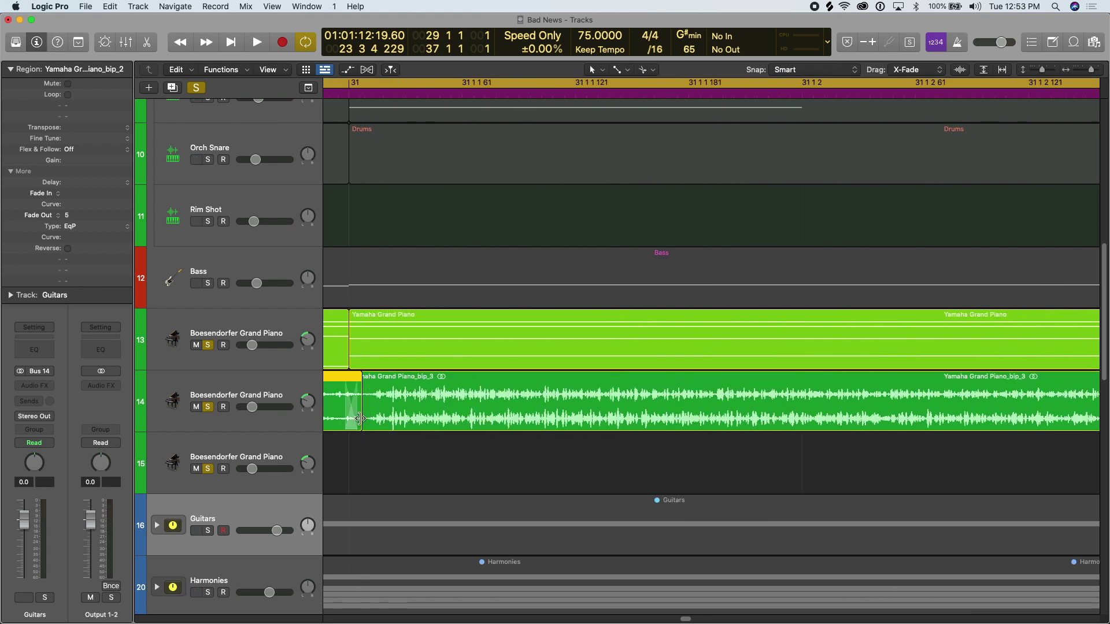
{"action": "left_click_drag", "start_coordinate": [360, 419], "coordinate": [470, 413]}
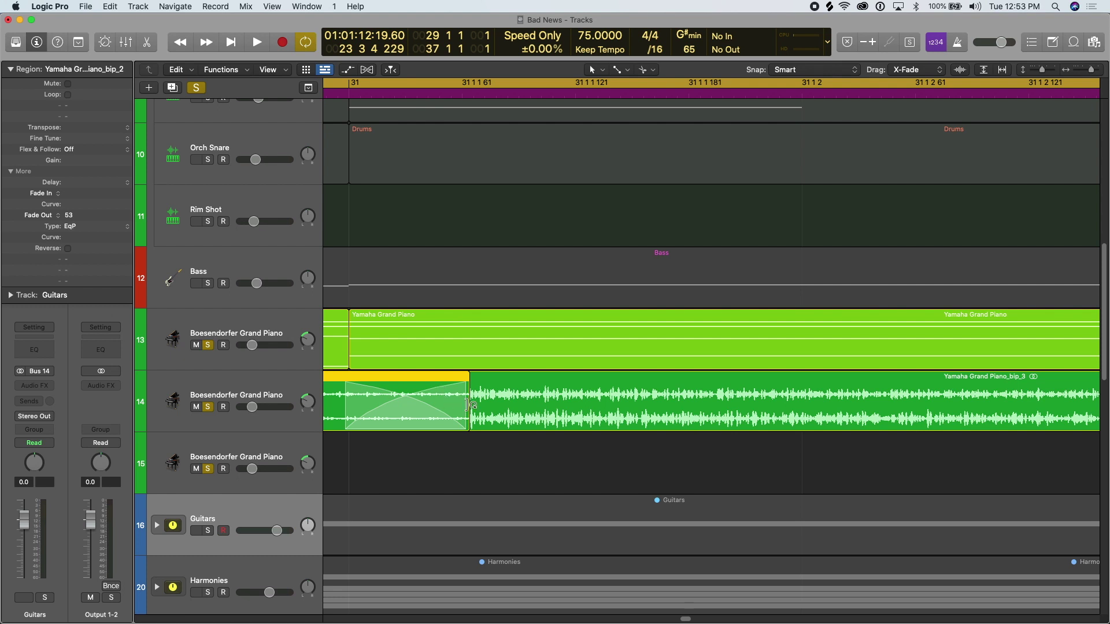
{"action": "scroll", "coordinate": [471, 405], "scroll_direction": "left", "scroll_amount": 5}
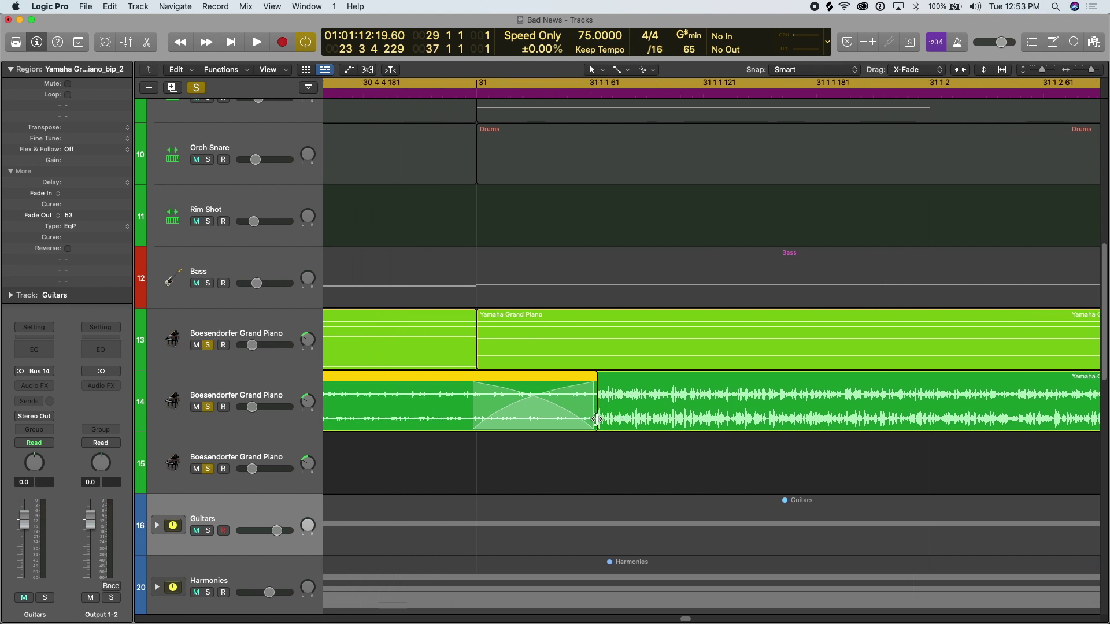